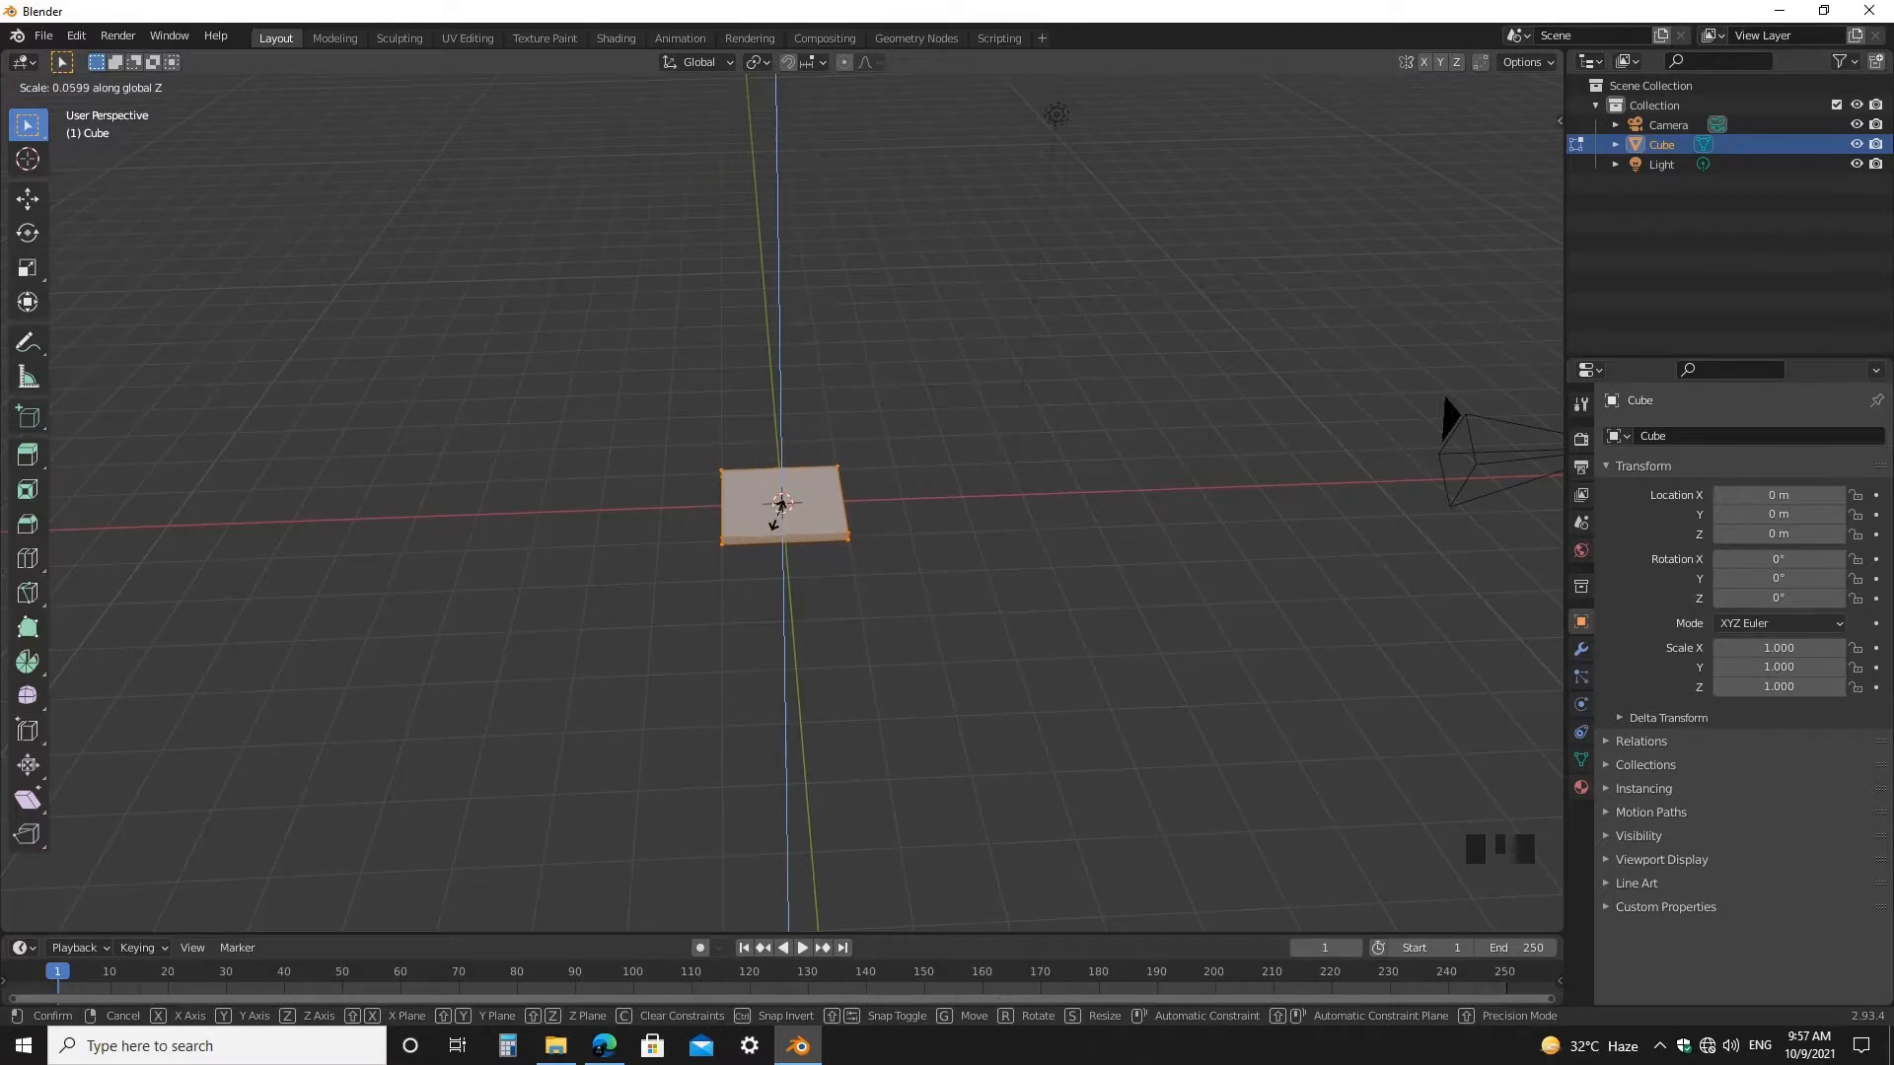
# - Flatten the cube along Z to about 0.06 and resize it along X into a book-shaped slab
pyautogui.click(777, 517)
pyautogui.scroll(4, 883, 740)
pyautogui.moveTo(1085, 764); pyautogui.dragTo(879, 801, button='middle')
pyautogui.press('s')
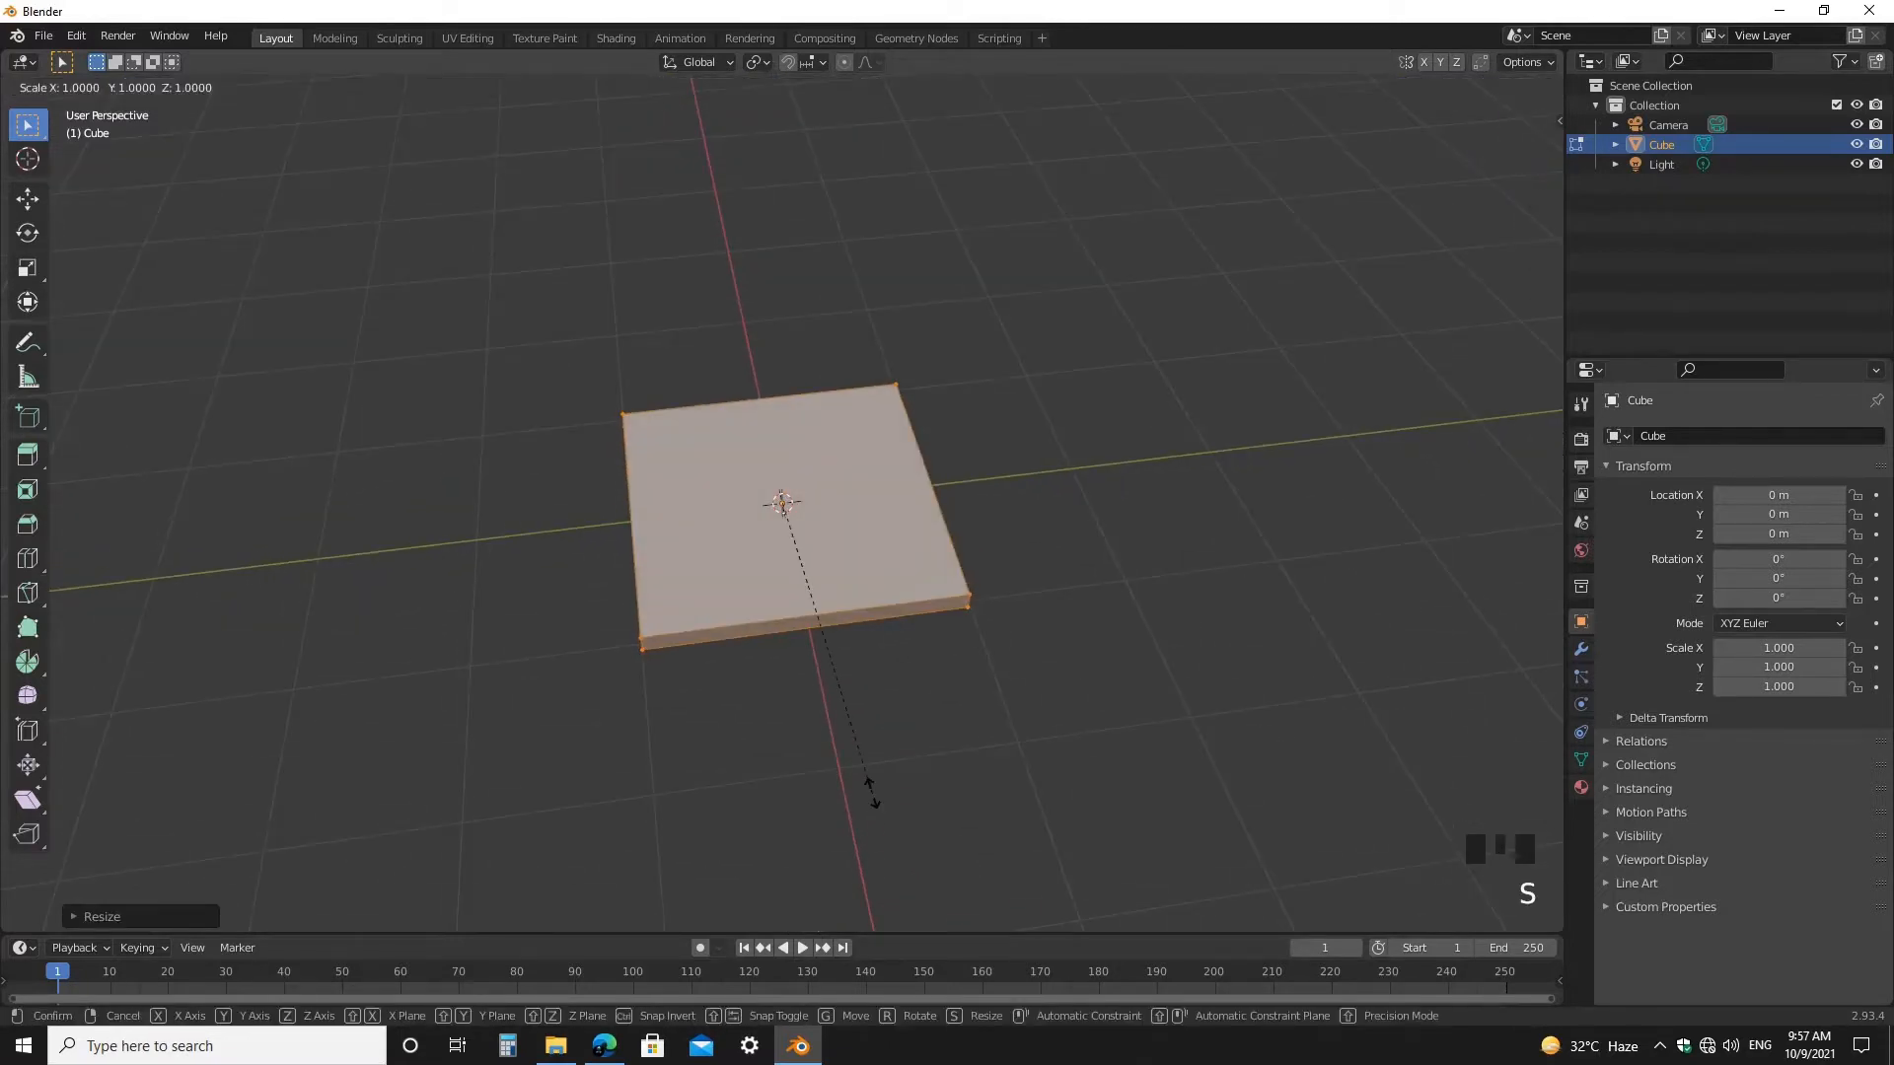
pyautogui.click(1101, 128)
pyautogui.moveTo(1102, 128); pyautogui.dragTo(1029, 556, button='middle')
pyautogui.press('s')
pyautogui.press('x')
pyautogui.click(1120, 617)
# - Extrude one long side face of the slab slightly outward to form the book's spine
pyautogui.scroll(-3, 966, 546)
pyautogui.press('3')
pyautogui.click(929, 524)
pyautogui.moveTo(839, 715); pyautogui.dragTo(892, 660, button='middle')
pyautogui.scroll(4, 892, 660)
pyautogui.moveTo(1006, 671); pyautogui.dragTo(868, 671, button='middle')
pyautogui.click(893, 639)
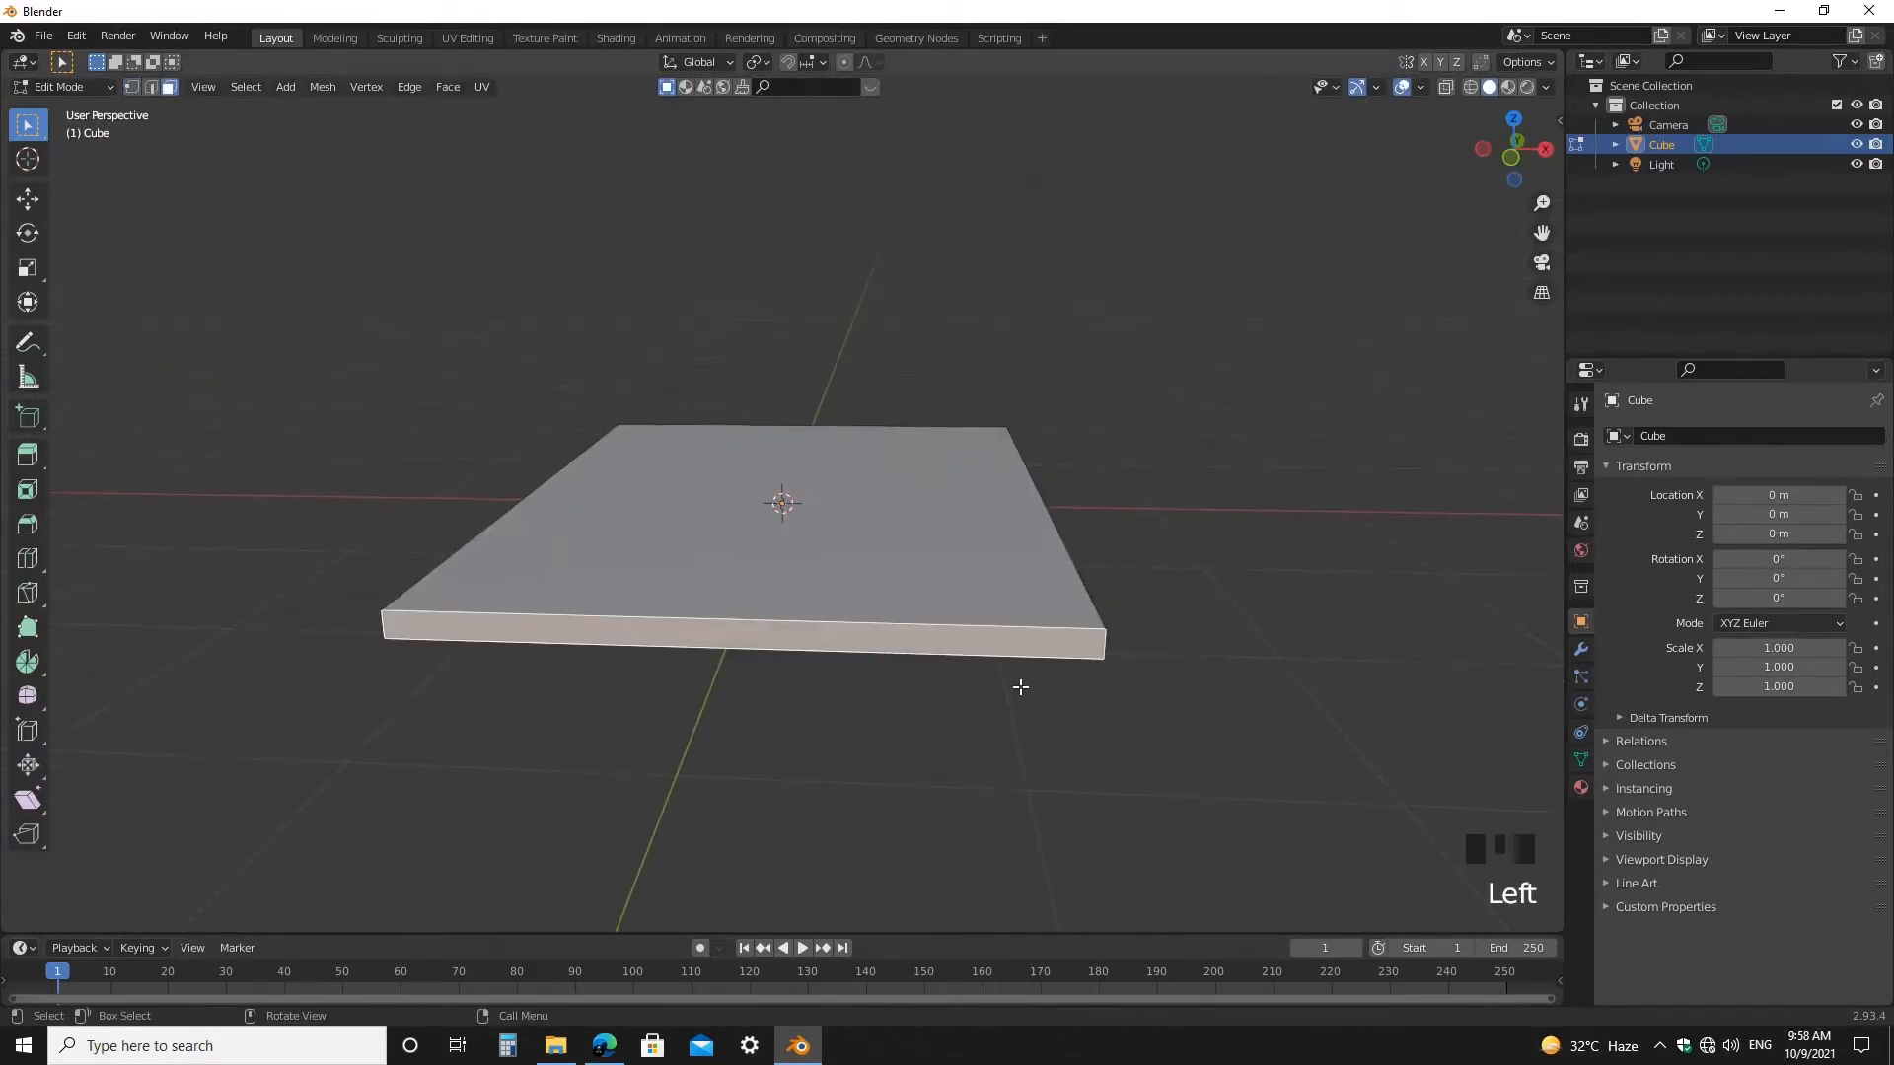
pyautogui.moveTo(885, 748)
pyautogui.mouseDown(button='middle')
pyautogui.moveTo(997, 747)
pyautogui.moveTo(913, 681)
pyautogui.moveTo(984, 762)
pyautogui.moveTo(890, 741)
pyautogui.mouseUp(button='middle')
pyautogui.press('e')
pyautogui.click(977, 765)
# - Extrude the three side faces other than the spine inward along their normals to recess the page block
pyautogui.click(951, 580)
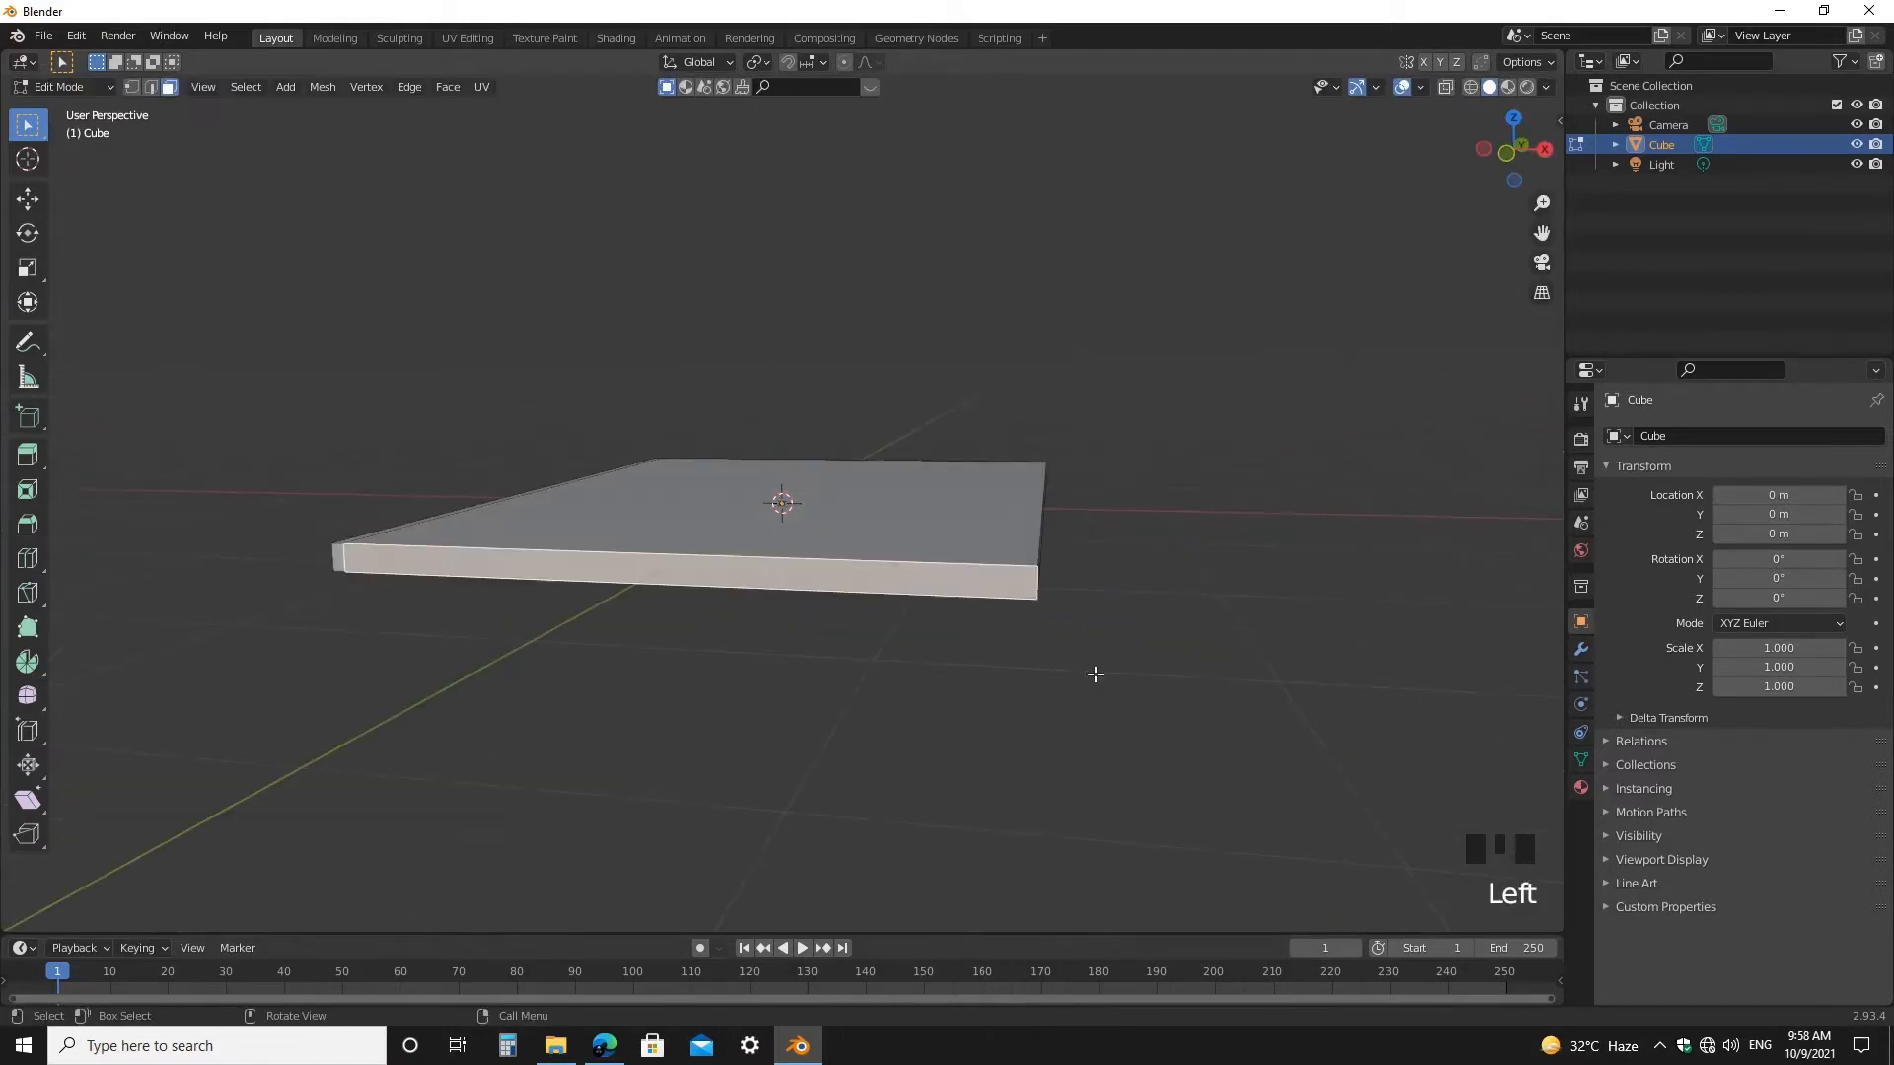
pyautogui.moveTo(1095, 672); pyautogui.dragTo(976, 695, button='middle')
pyautogui.moveTo(518, 699); pyautogui.dragTo(1166, 725, button='middle')
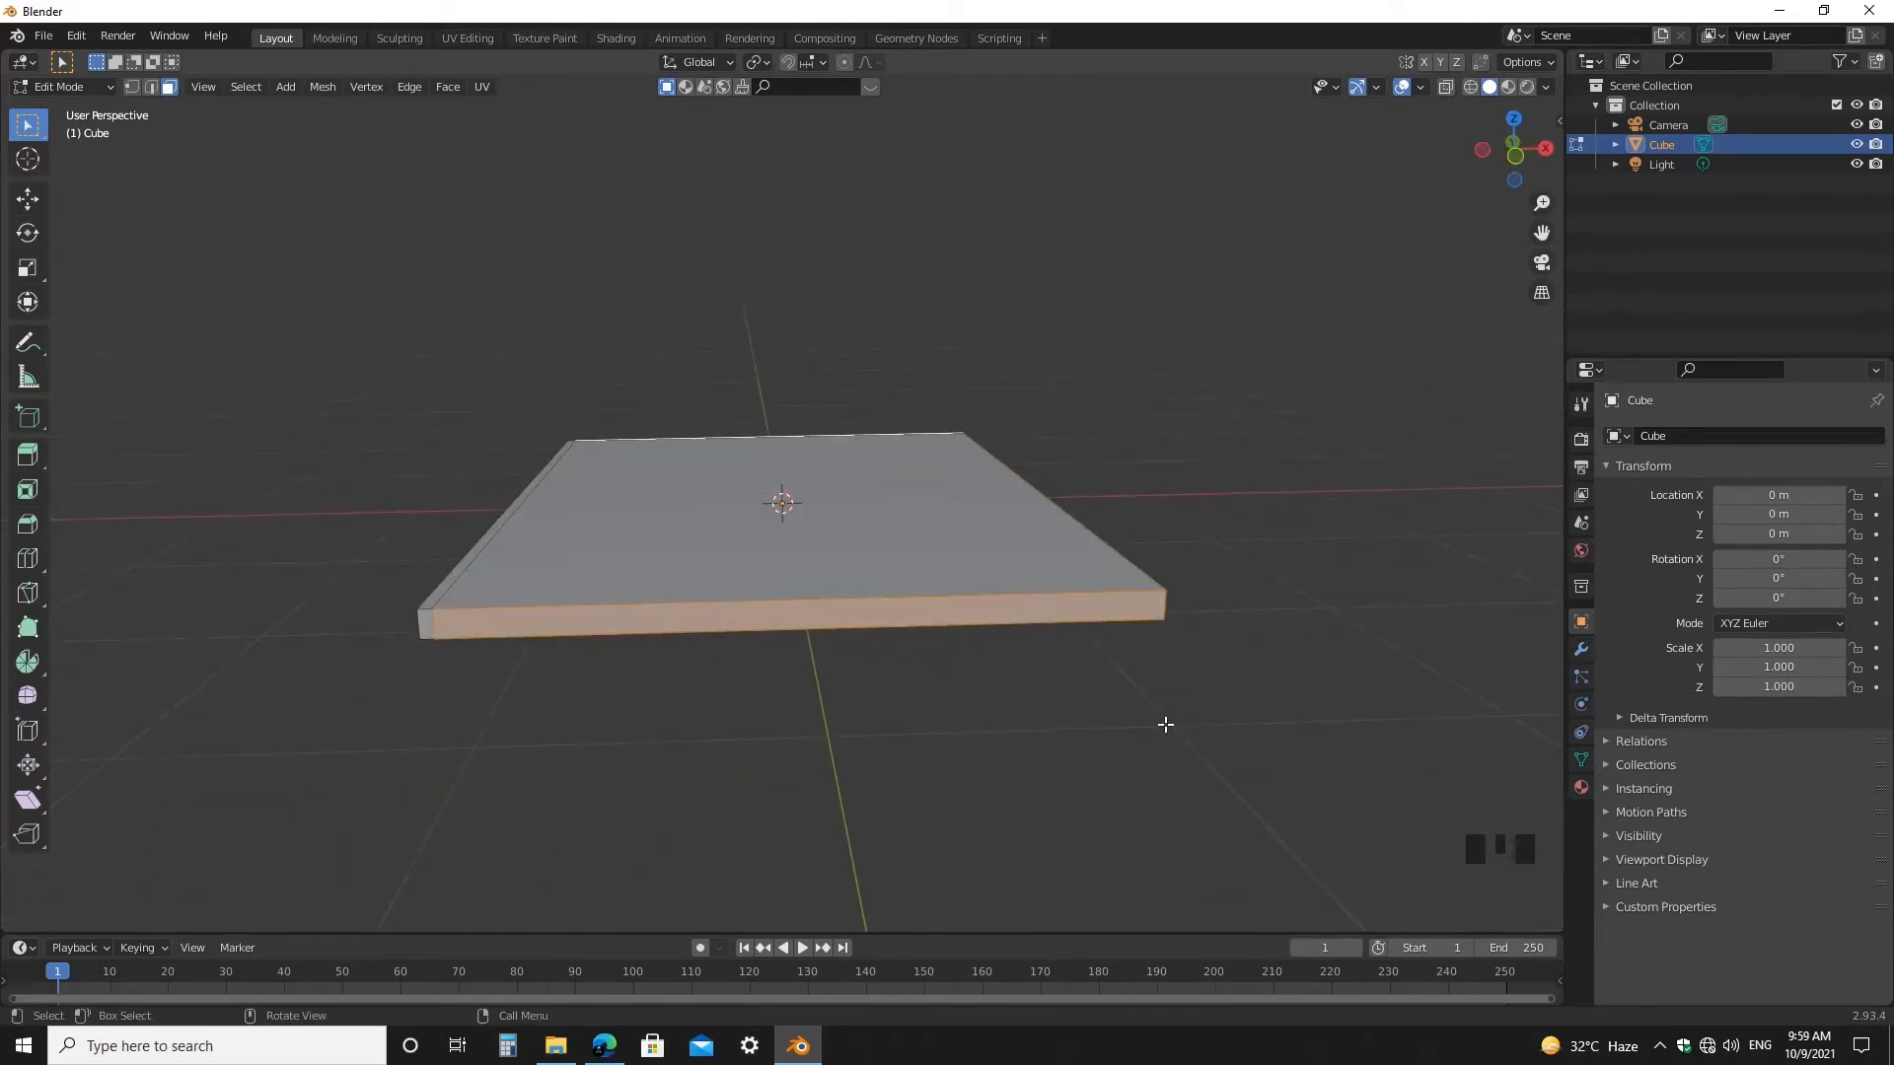
pyautogui.hotkey('alt', 'e')
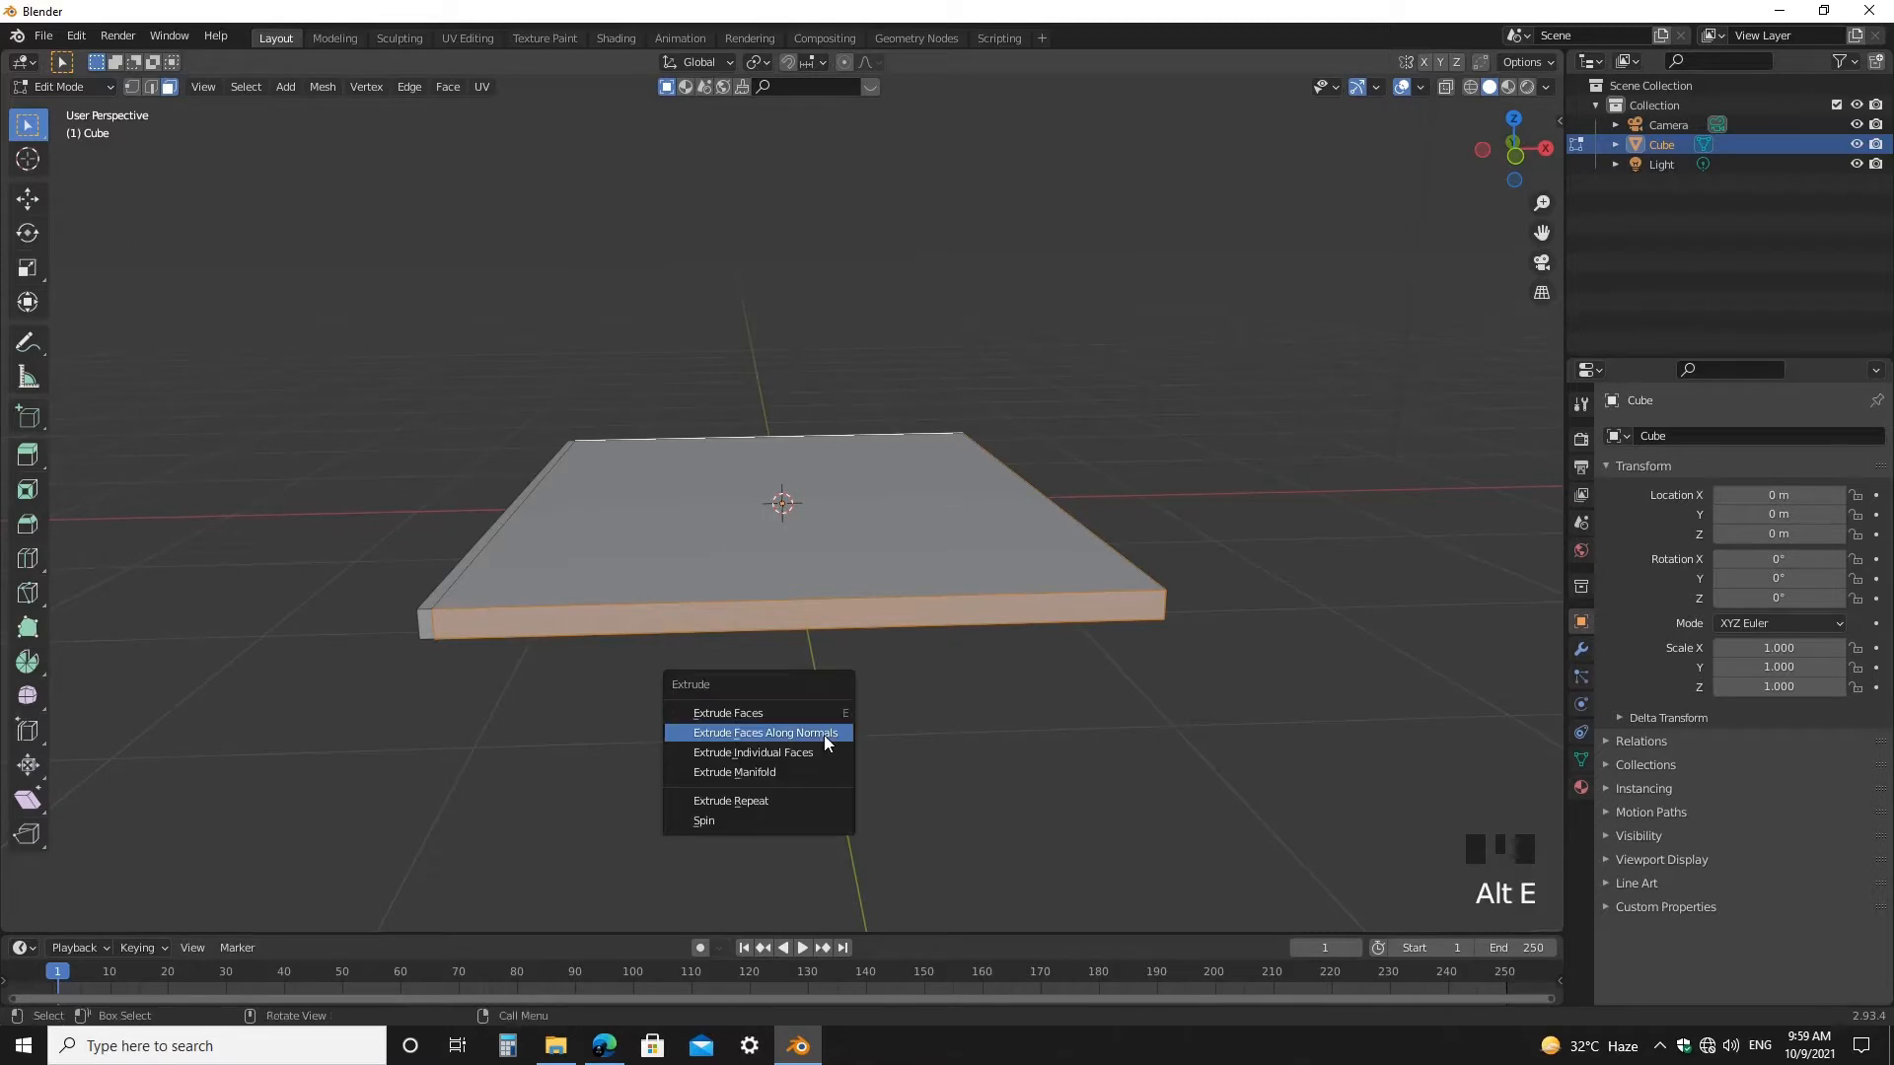
pyautogui.click(821, 732)
pyautogui.click(818, 746)
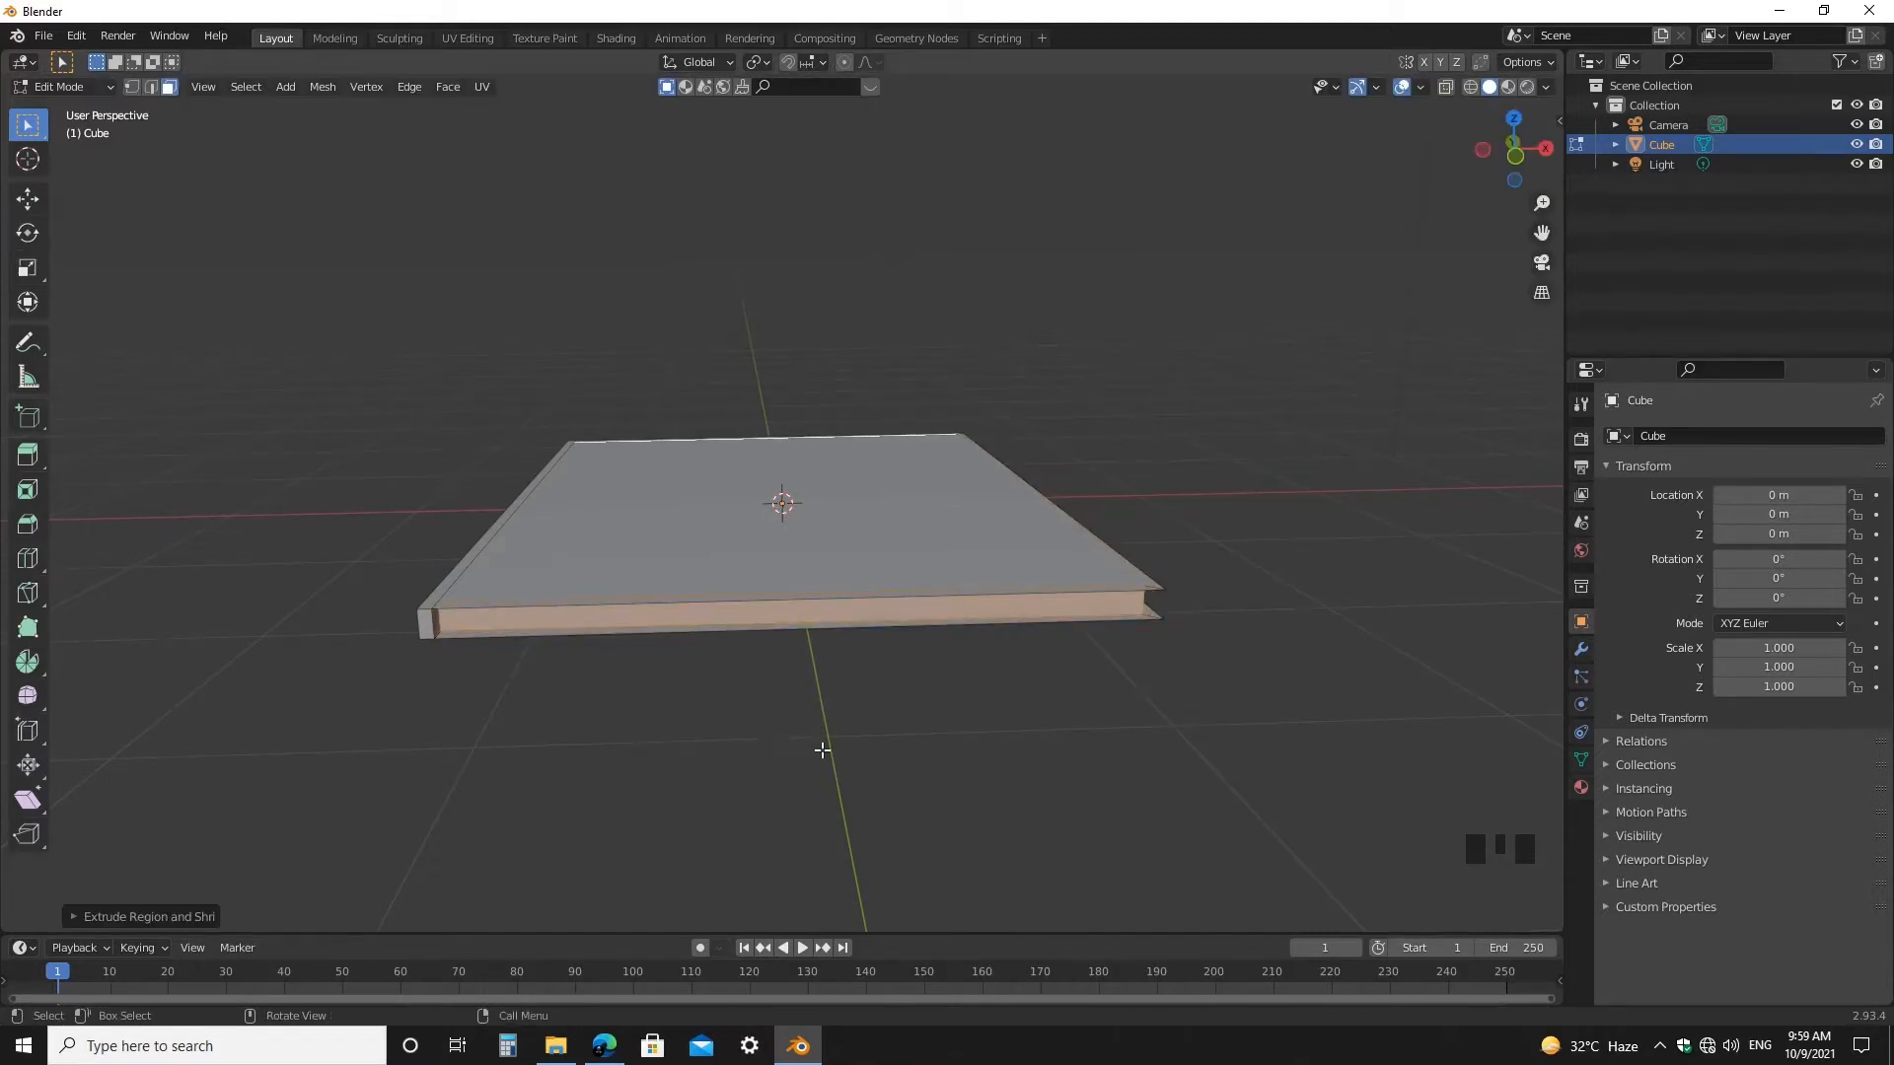
pyautogui.moveTo(820, 749); pyautogui.dragTo(887, 732, button='middle')
pyautogui.click(848, 725)
pyautogui.moveTo(730, 663); pyautogui.dragTo(678, 686, button='middle')
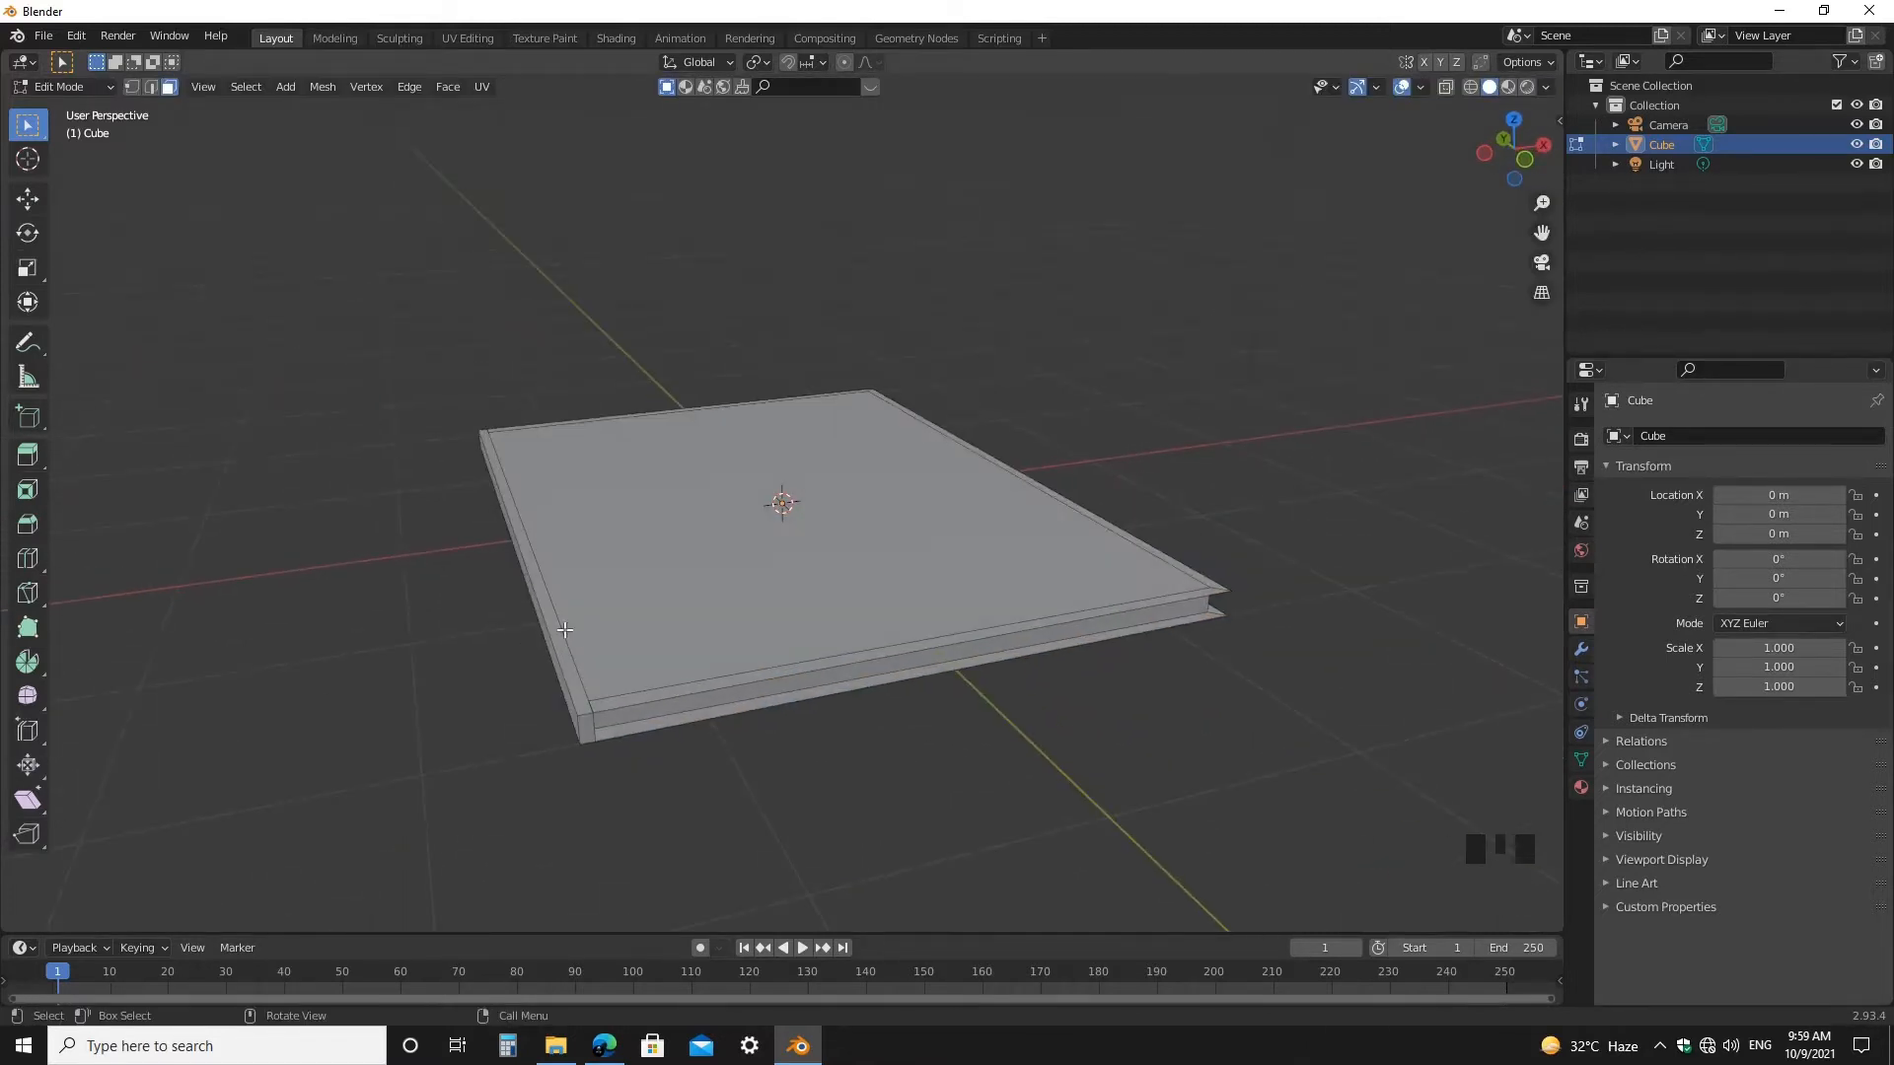
# - Try to extrude the face loop around the covers and spine along its normals
pyautogui.keyDown('alt'); pyautogui.click(566, 630); pyautogui.keyUp('alt')
pyautogui.moveTo(719, 773); pyautogui.dragTo(765, 736, button='middle')
pyautogui.hotkey('alt', 'e')
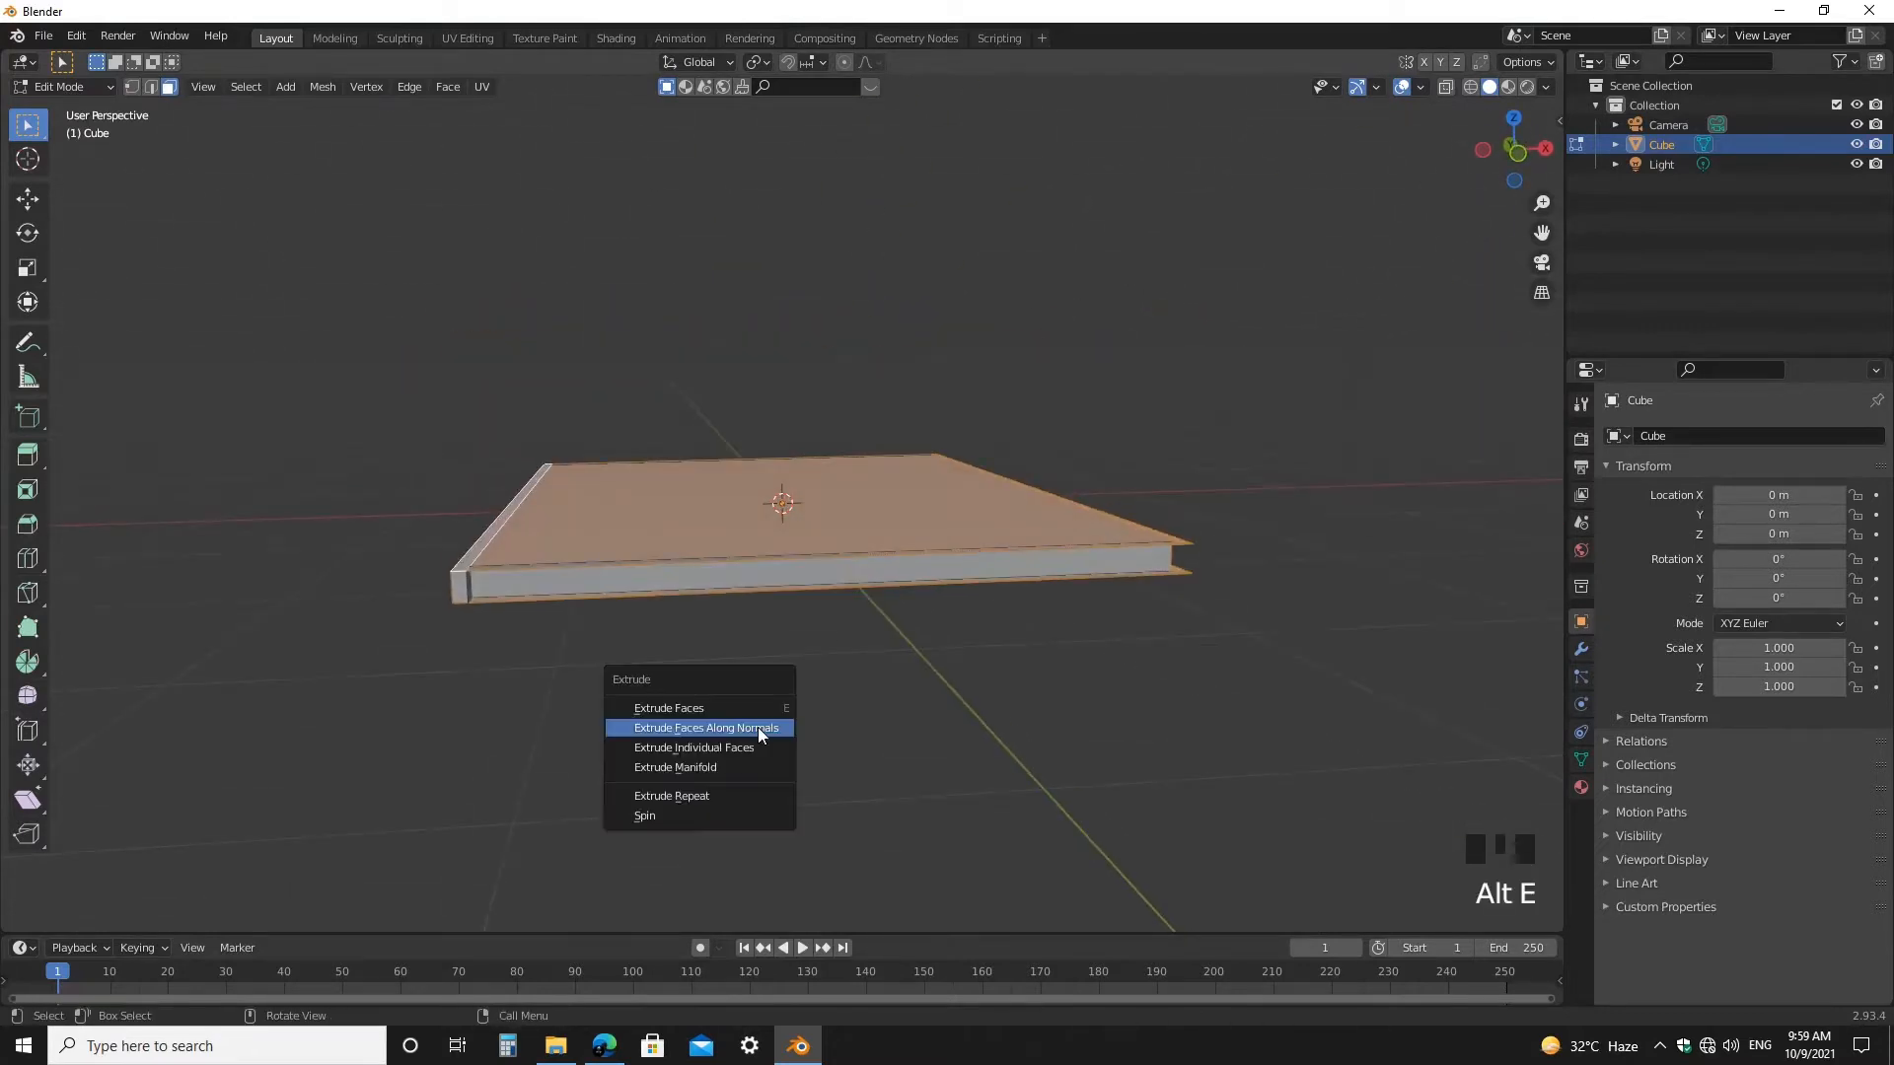
pyautogui.click(759, 730)
pyautogui.click(758, 725)
pyautogui.moveTo(1031, 702); pyautogui.dragTo(922, 720, button='middle')
pyautogui.click(937, 725)
# - Extrude the top and bottom cover faces, including the spine strips, about 0.036 m along their normals to thicken the covers
pyautogui.moveTo(961, 725); pyautogui.dragTo(938, 726, button='middle')
pyautogui.moveTo(725, 764); pyautogui.dragTo(799, 839, button='middle')
pyautogui.scroll(4, 787, 784)
pyautogui.scroll(-3, 794, 769)
pyautogui.click(784, 656)
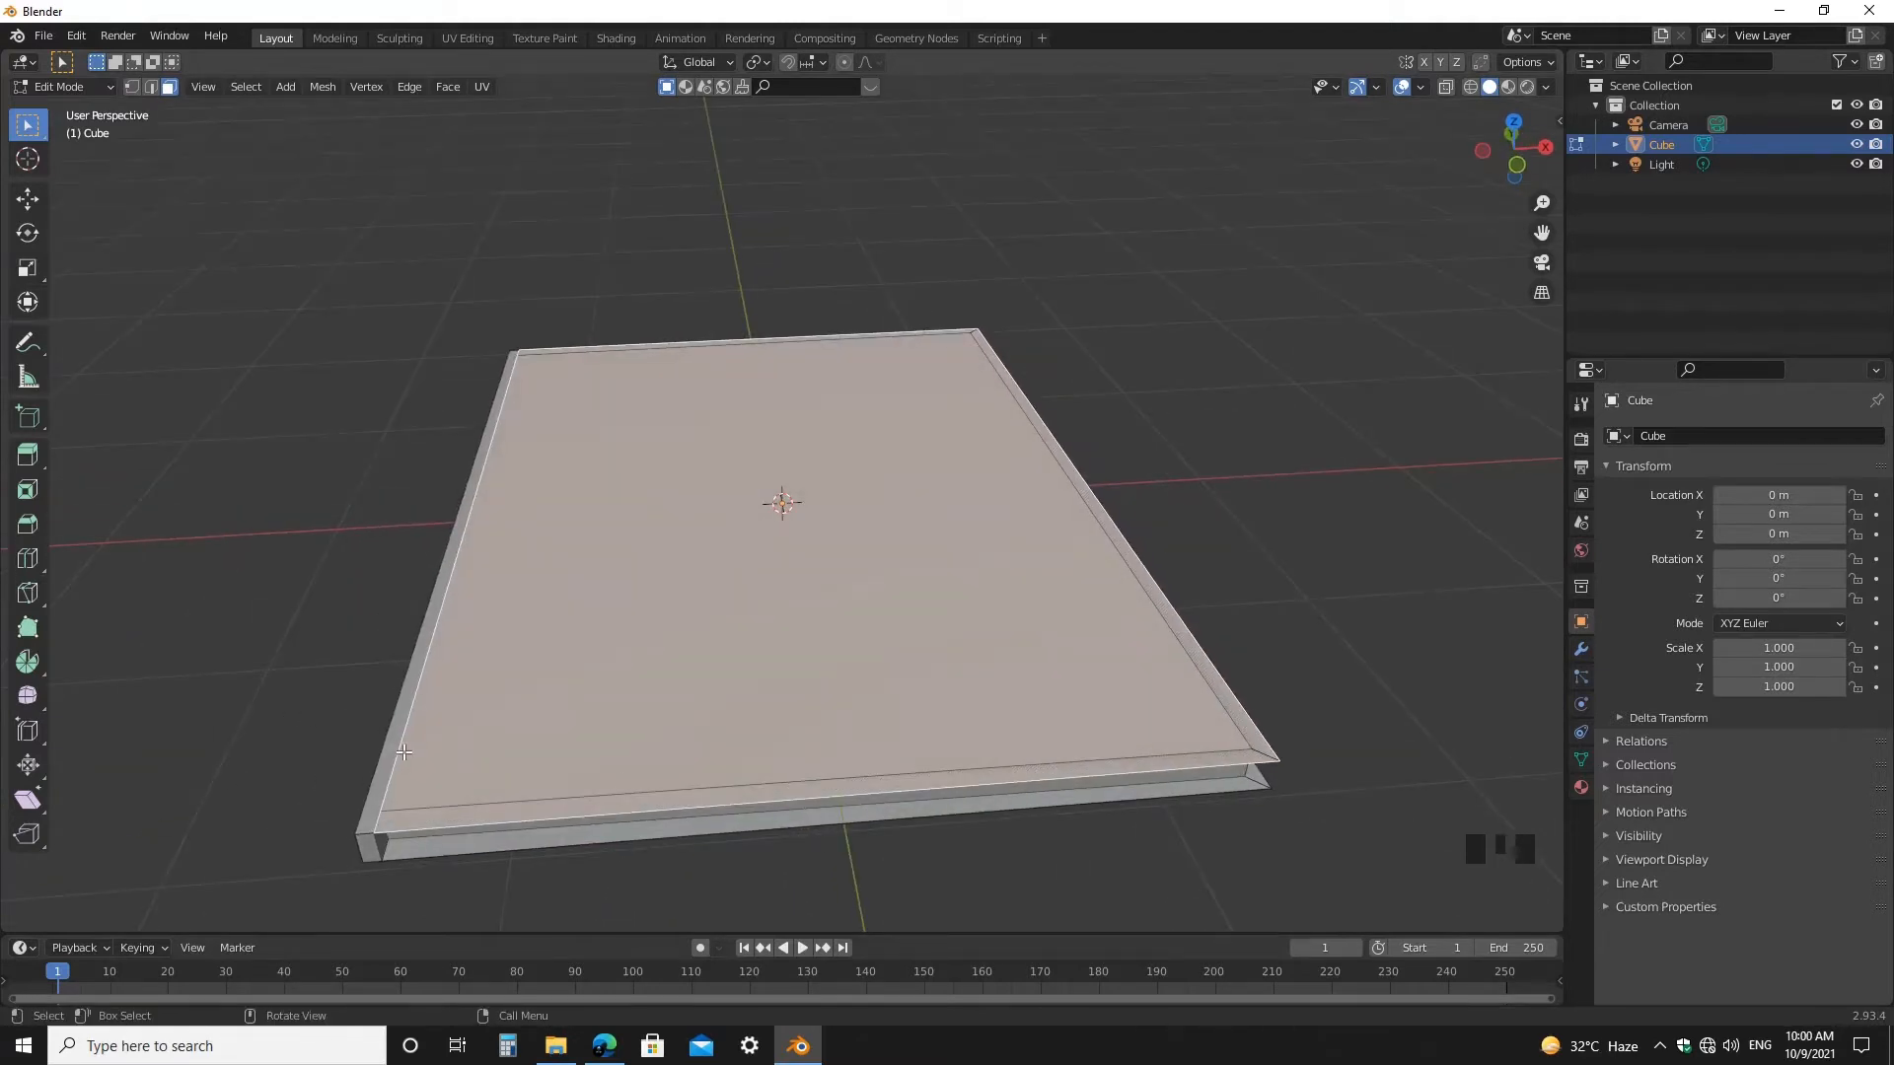
pyautogui.moveTo(404, 752); pyautogui.dragTo(612, 762, button='middle')
pyautogui.keyDown('shift'); pyautogui.click(621, 478); pyautogui.keyUp('shift')
pyautogui.moveTo(913, 554); pyautogui.dragTo(904, 613, button='middle')
pyautogui.hotkey('alt', 'e')
pyautogui.click(910, 694)
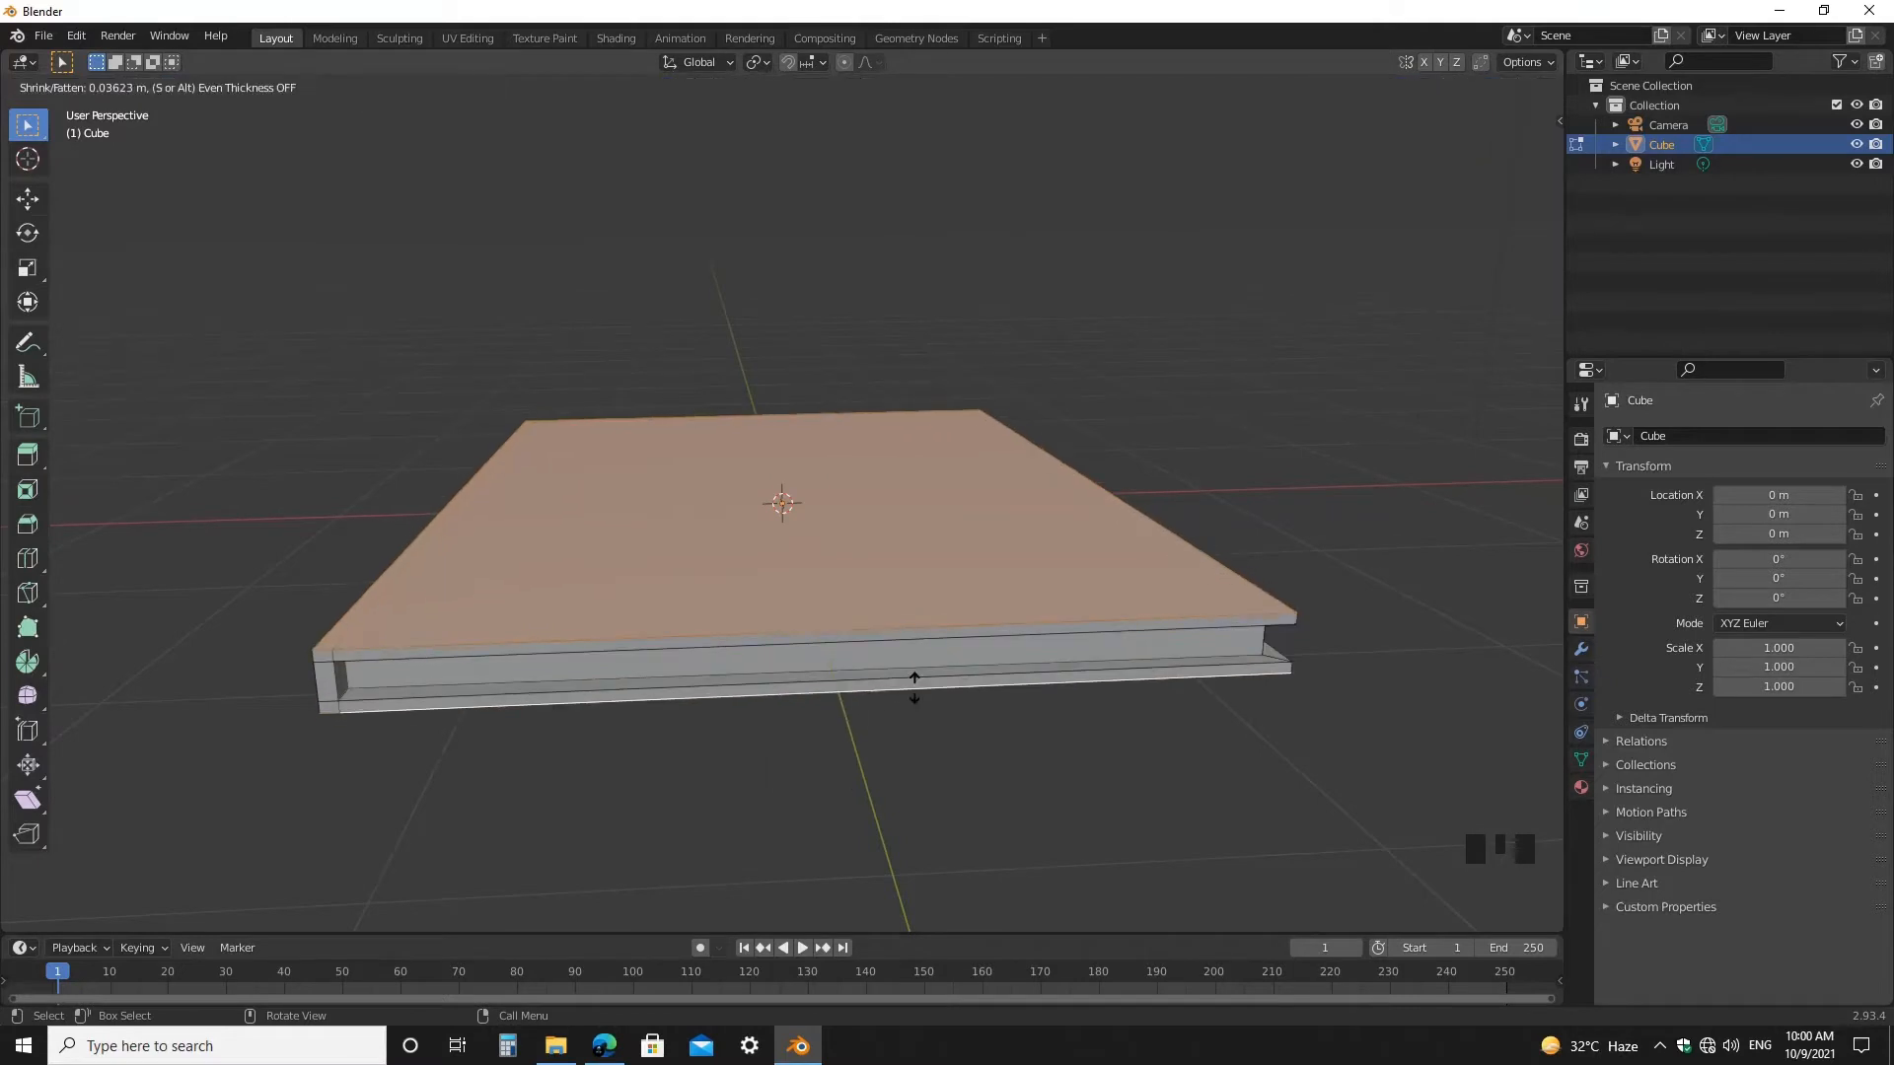
pyautogui.click(915, 690)
pyautogui.moveTo(1251, 817); pyautogui.dragTo(1240, 817, button='middle')
pyautogui.click(1209, 817)
# - Bevel the outer edges of both covers with a width of about 0.01 m and 3 segments
pyautogui.moveTo(878, 801); pyautogui.dragTo(803, 799, button='middle')
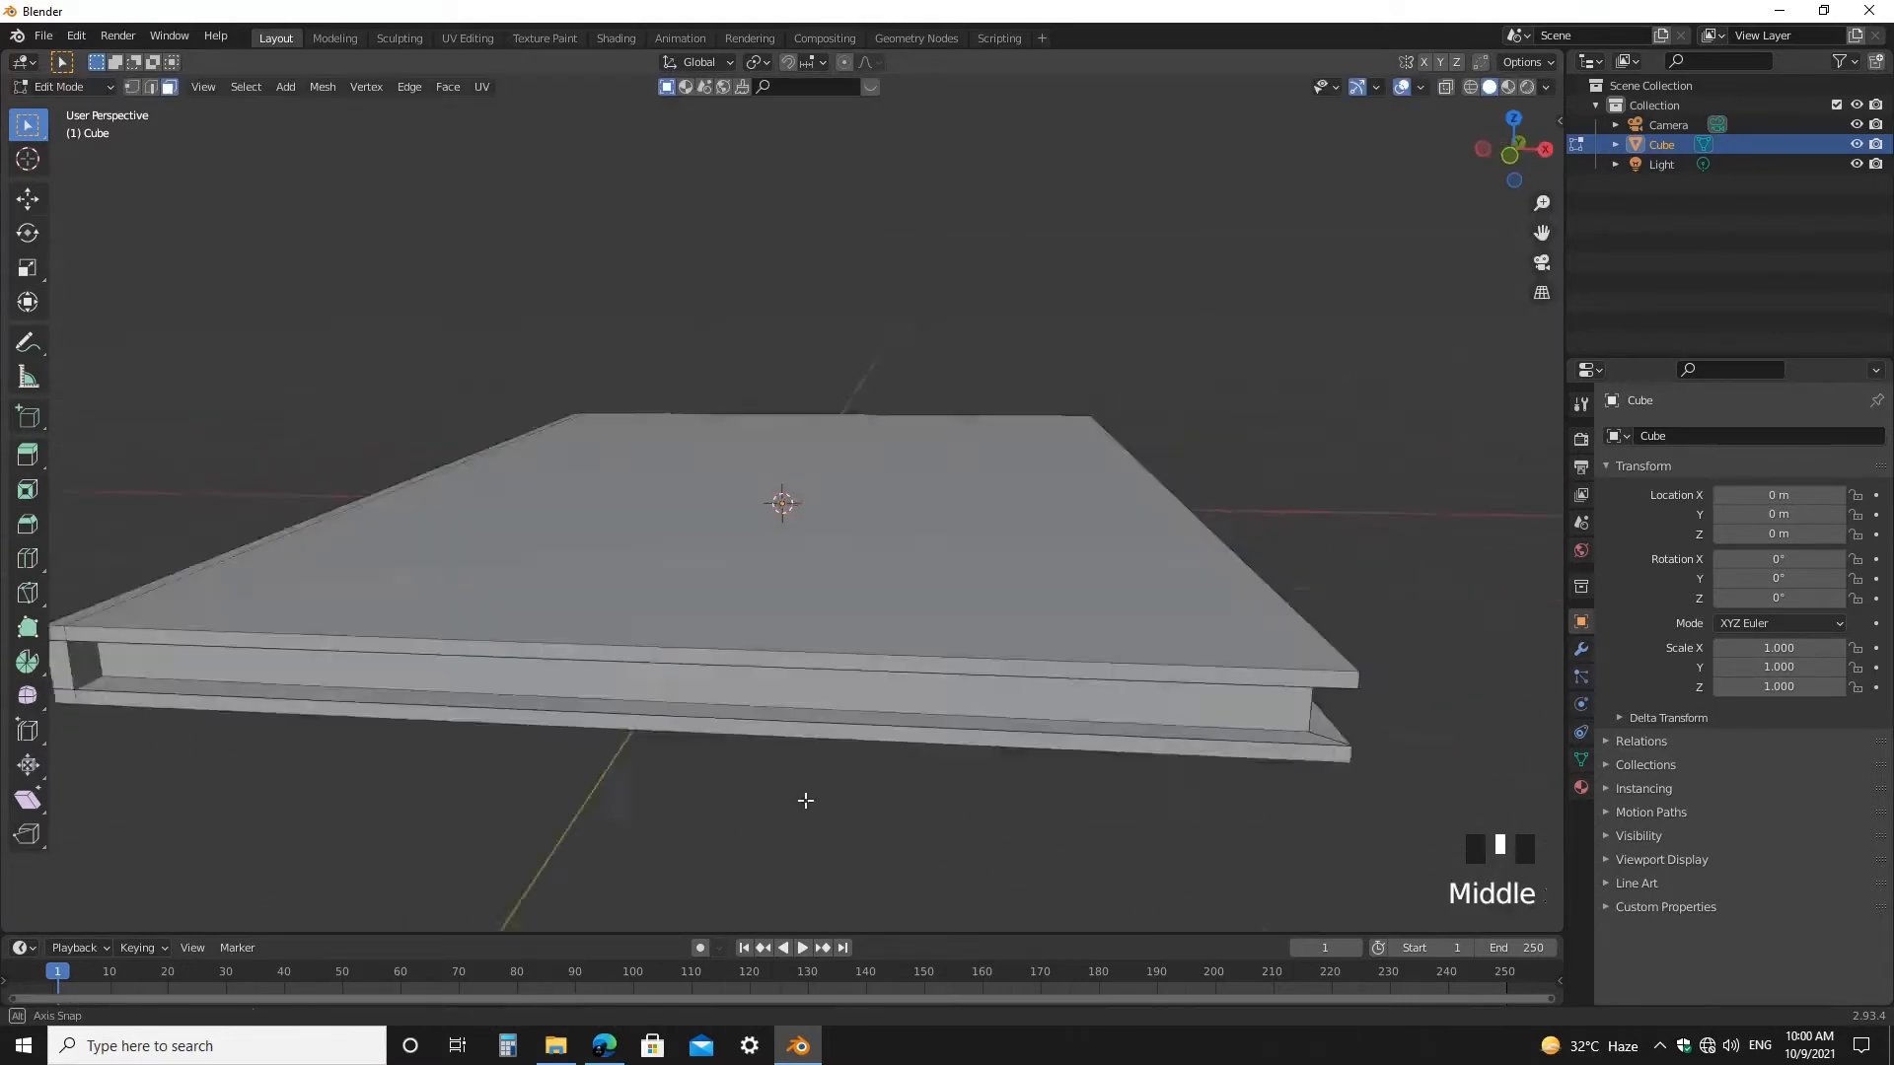
pyautogui.moveTo(680, 793); pyautogui.dragTo(982, 750, button='middle')
pyautogui.scroll(-4, 797, 784)
pyautogui.scroll(3, 981, 750)
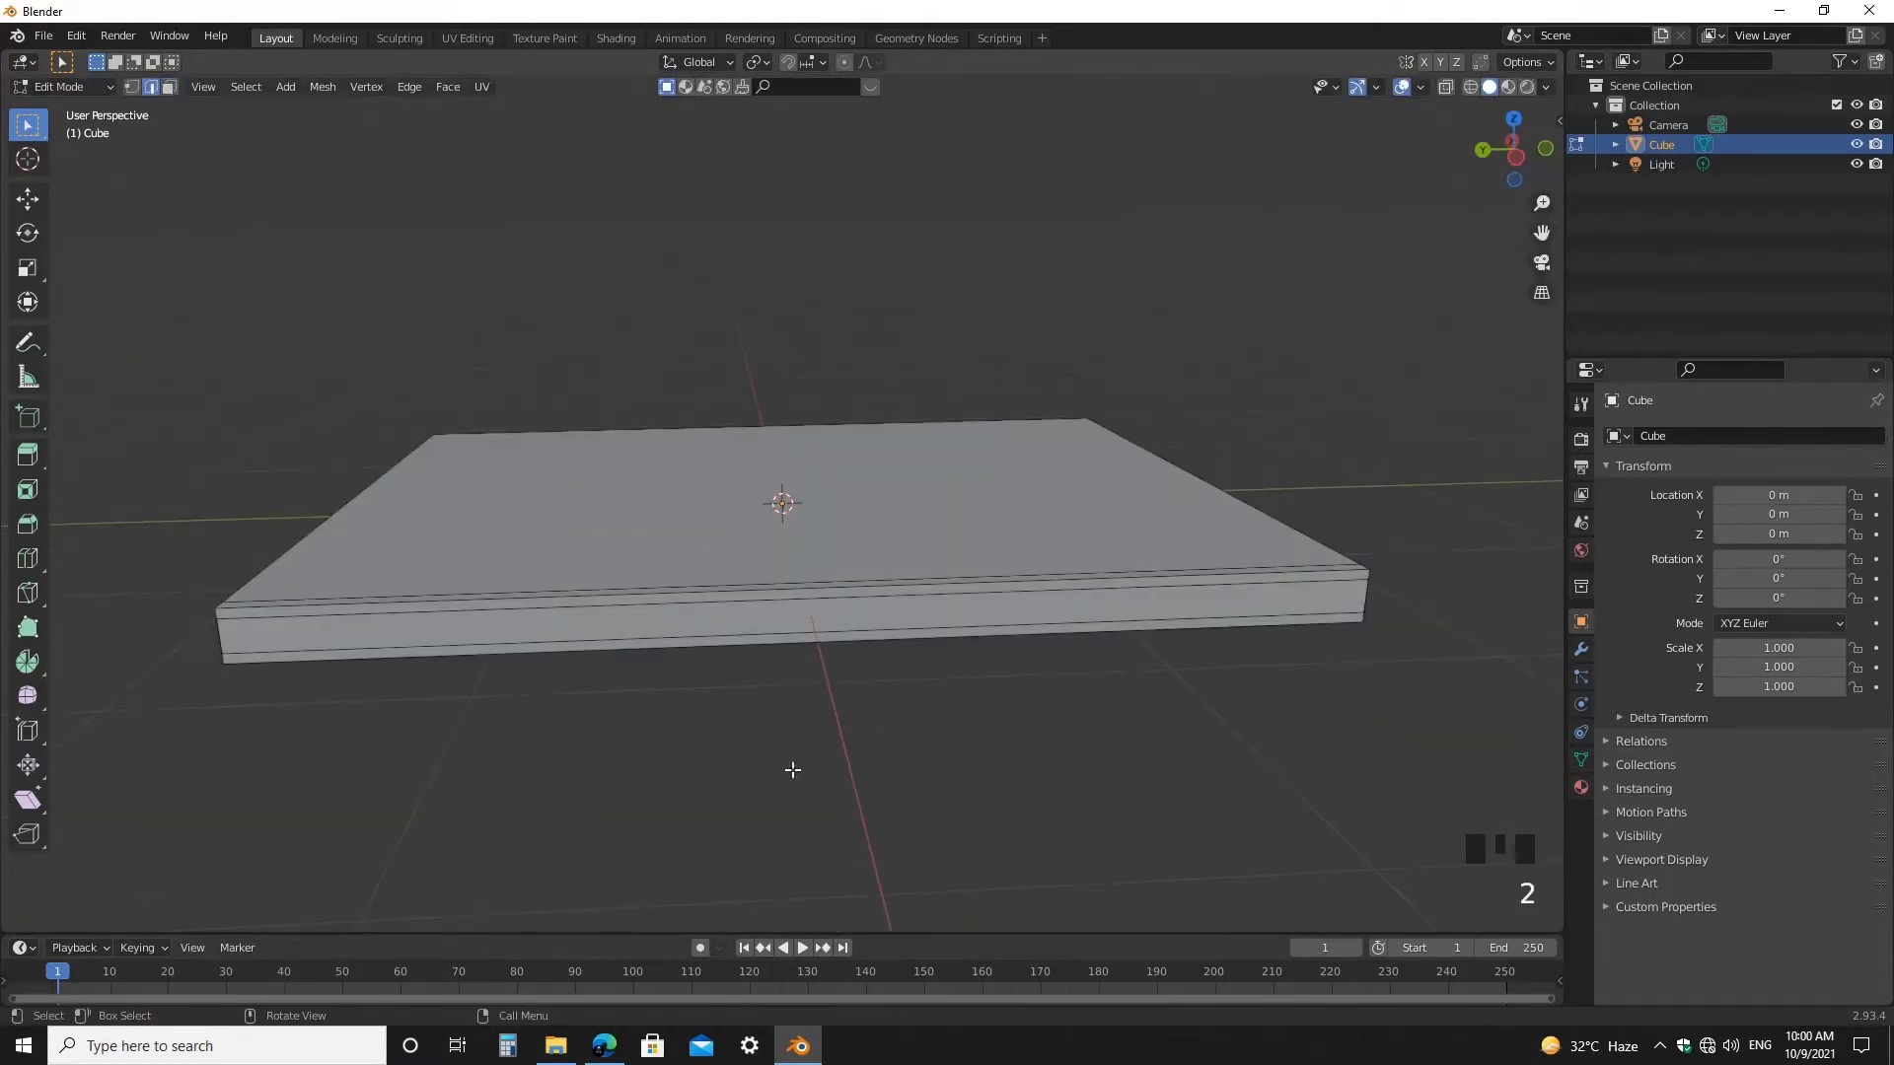
pyautogui.moveTo(792, 770); pyautogui.dragTo(642, 706, button='middle')
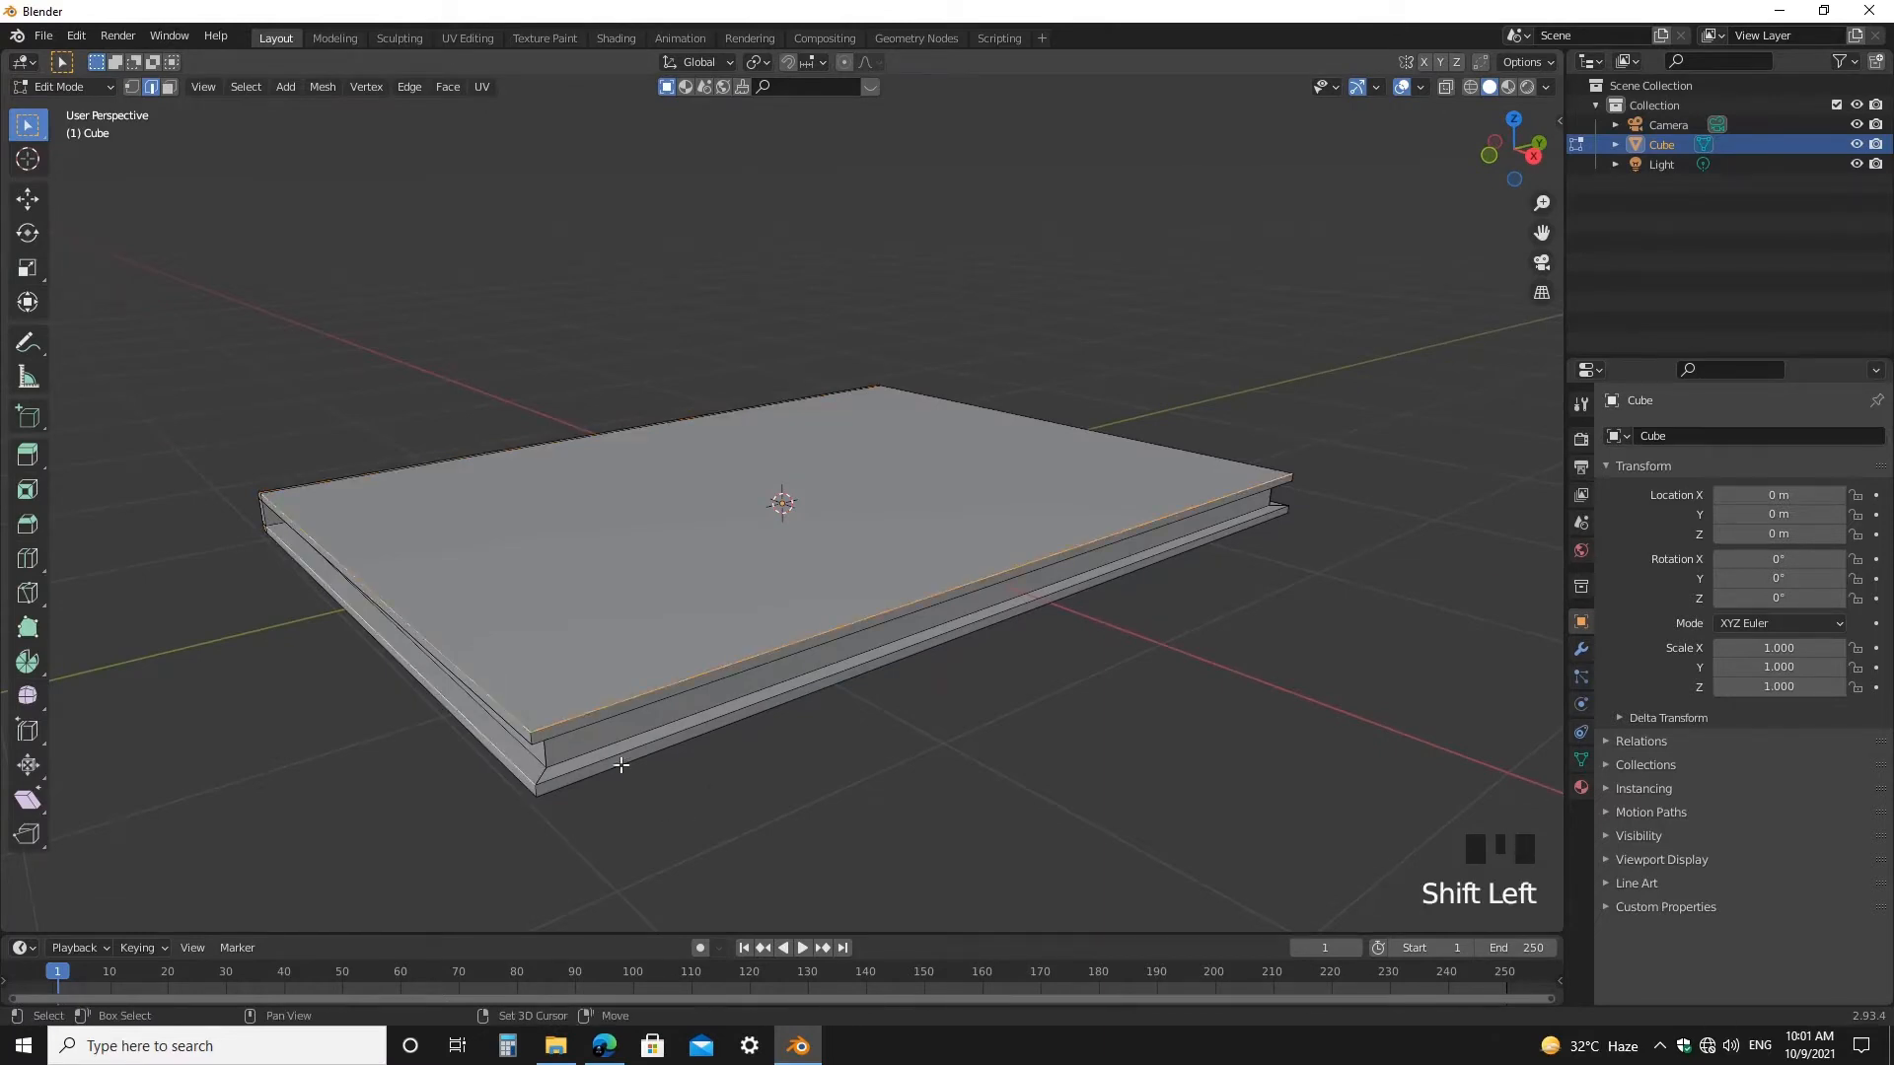
pyautogui.moveTo(621, 766); pyautogui.dragTo(755, 523, button='middle')
pyautogui.keyDown('shift'); pyautogui.click(828, 638); pyautogui.keyUp('shift')
pyautogui.keyDown('shift'); pyautogui.click(727, 409); pyautogui.keyUp('shift')
pyautogui.moveTo(602, 444); pyautogui.dragTo(1085, 774, button='middle')
pyautogui.click(805, 674)
pyautogui.scroll(-1, 867, 595)
pyautogui.moveTo(867, 596); pyautogui.dragTo(690, 647, button='middle')
pyautogui.scroll(2, 478, 596)
pyautogui.keyDown('alt'); pyautogui.keyDown('shift'); pyautogui.click(478, 595); pyautogui.keyUp('shift'); pyautogui.keyUp('alt')
pyautogui.scroll(-4, 690, 691)
pyautogui.moveTo(779, 735); pyautogui.dragTo(731, 710, button='middle')
pyautogui.scroll(1, 731, 710)
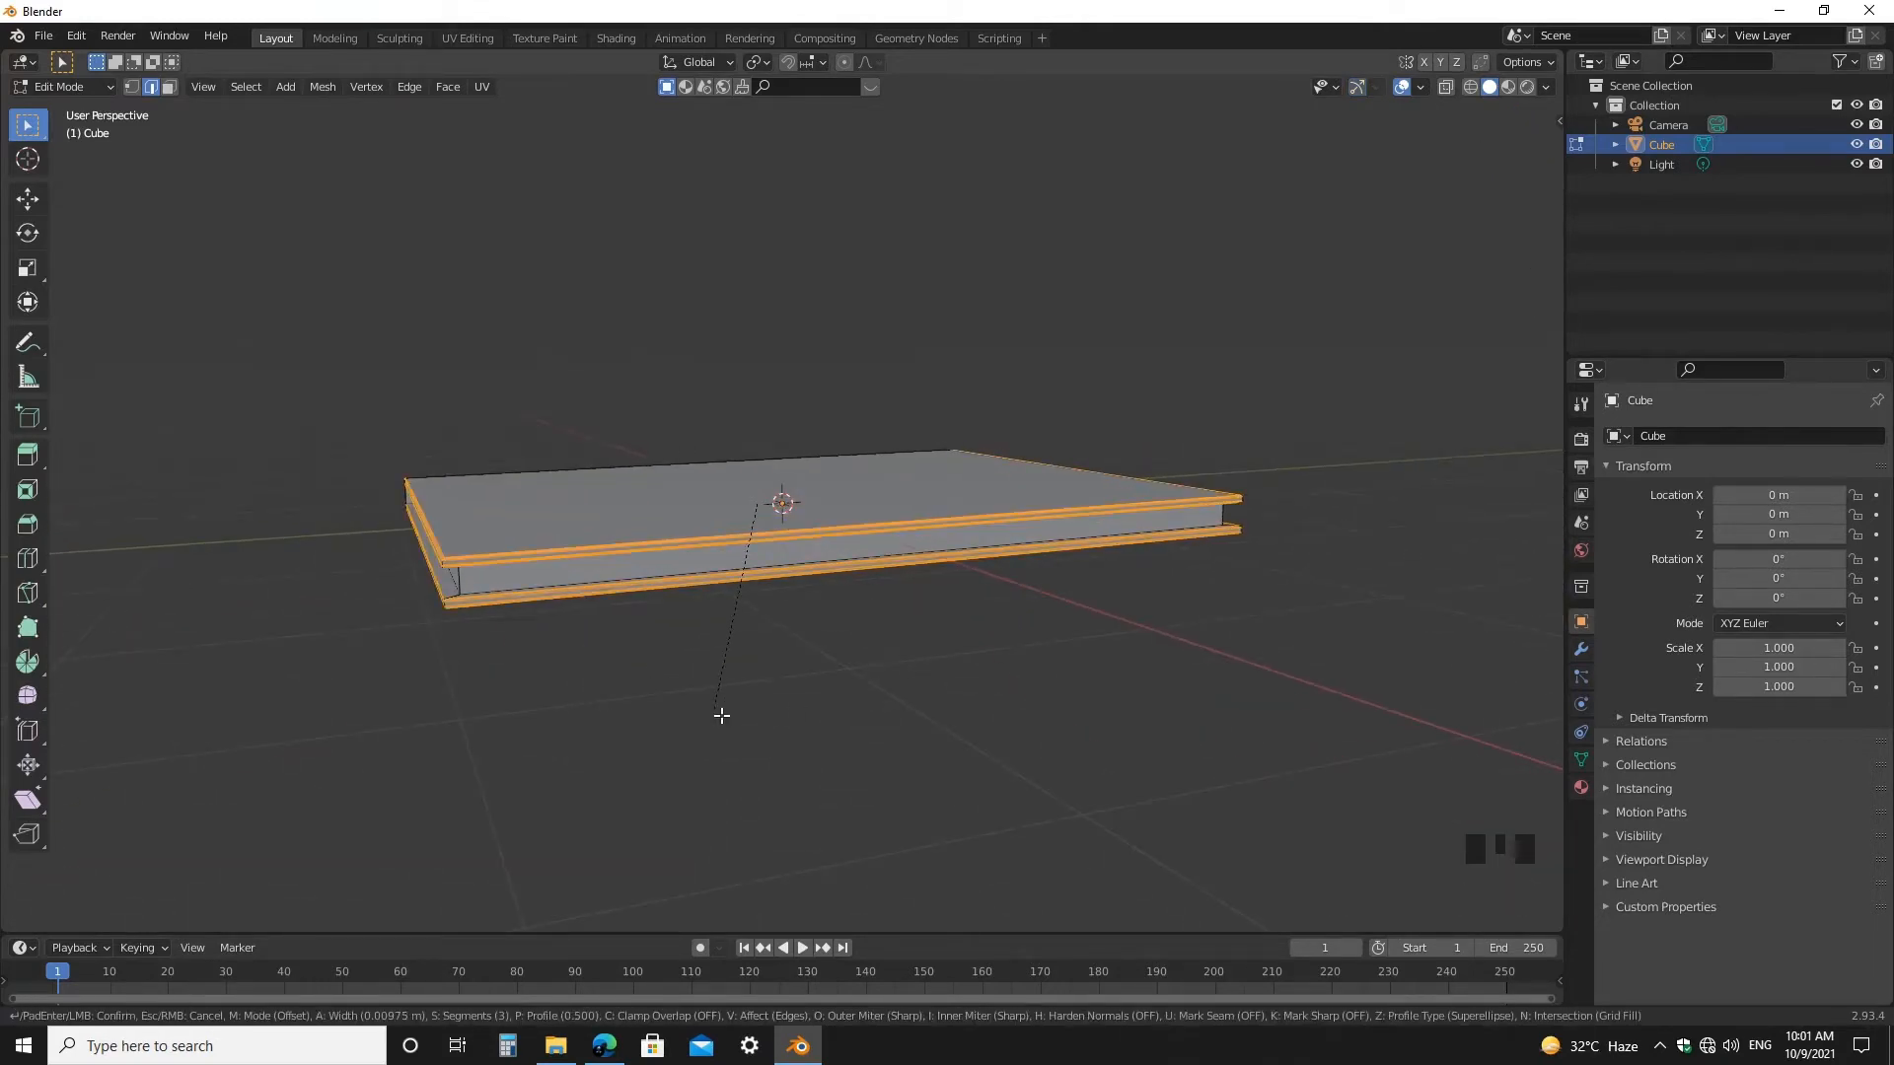
pyautogui.click(721, 715)
# - Shade the book smooth in Object Mode and enable Auto Smooth at 30°
pyautogui.scroll(3, 719, 714)
pyautogui.moveTo(719, 714); pyautogui.dragTo(690, 809, button='middle')
pyautogui.press('Tab')
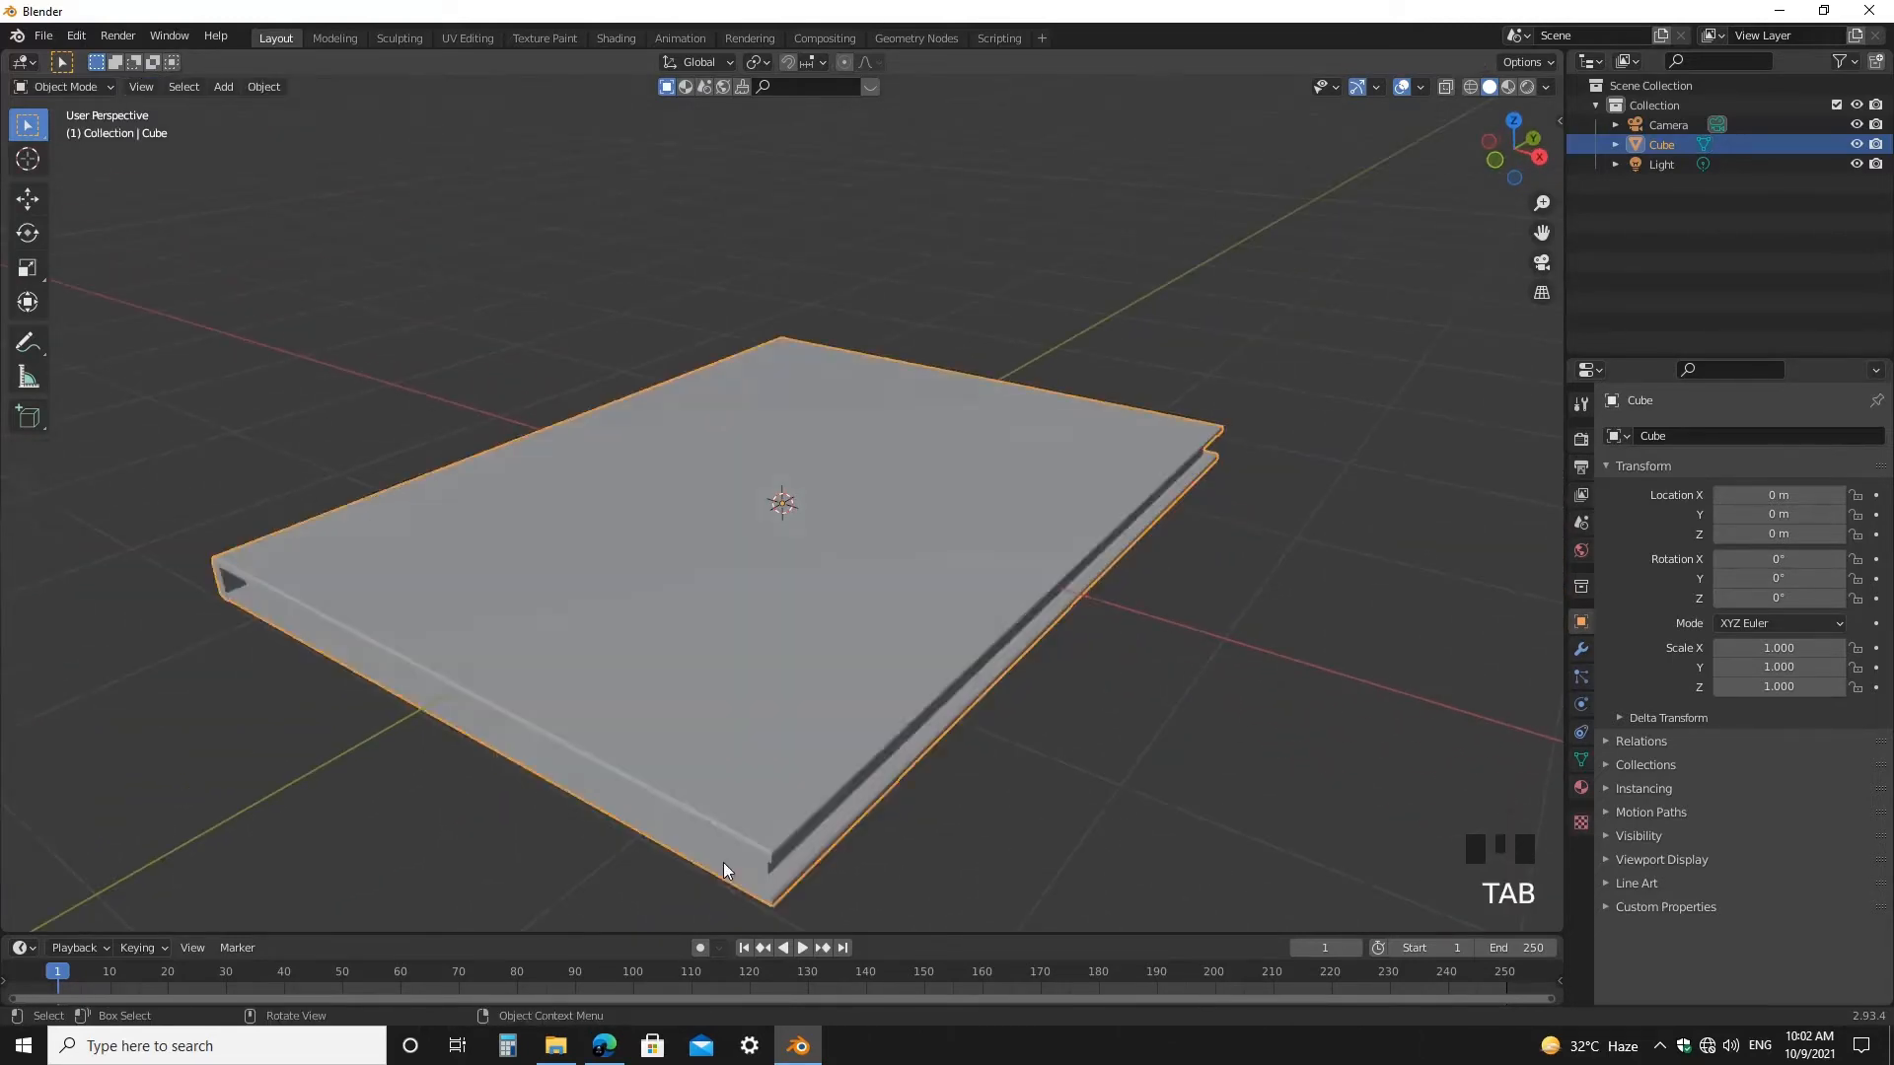
pyautogui.moveTo(727, 875); pyautogui.dragTo(818, 789, button='middle')
pyautogui.moveTo(818, 789); pyautogui.dragTo(913, 698, button='middle')
pyautogui.click(891, 560)
pyautogui.moveTo(890, 561); pyautogui.dragTo(730, 809, button='middle')
pyautogui.click(1582, 759)
pyautogui.click(1616, 773)
pyautogui.scroll(2, 774, 789)
pyautogui.scroll(2, 606, 861)
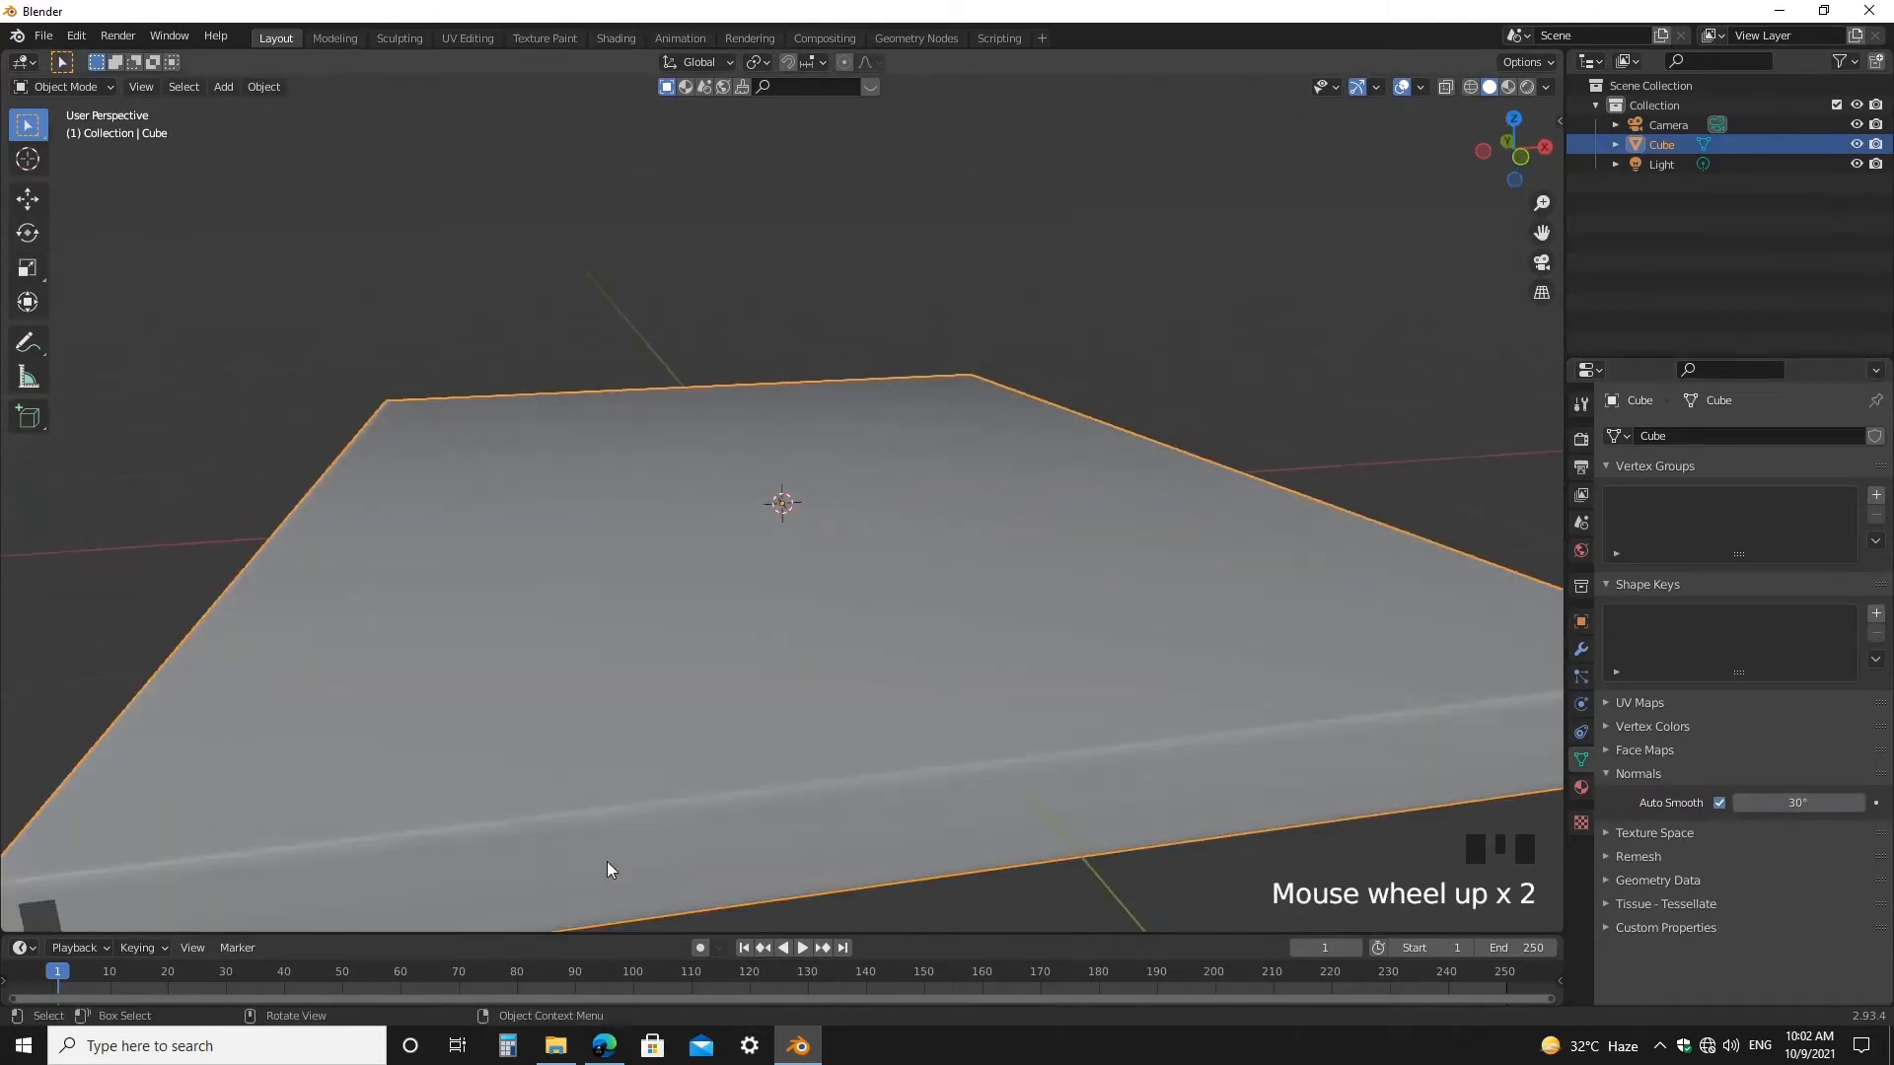
pyautogui.scroll(-1, 604, 861)
pyautogui.click(603, 861)
pyautogui.press('Tab')
pyautogui.scroll(-2, 603, 861)
pyautogui.press('Tab')
# - Add an Image Texture node to the book's material in the Shading workspace and connect its Color to Base Color
pyautogui.click(617, 37)
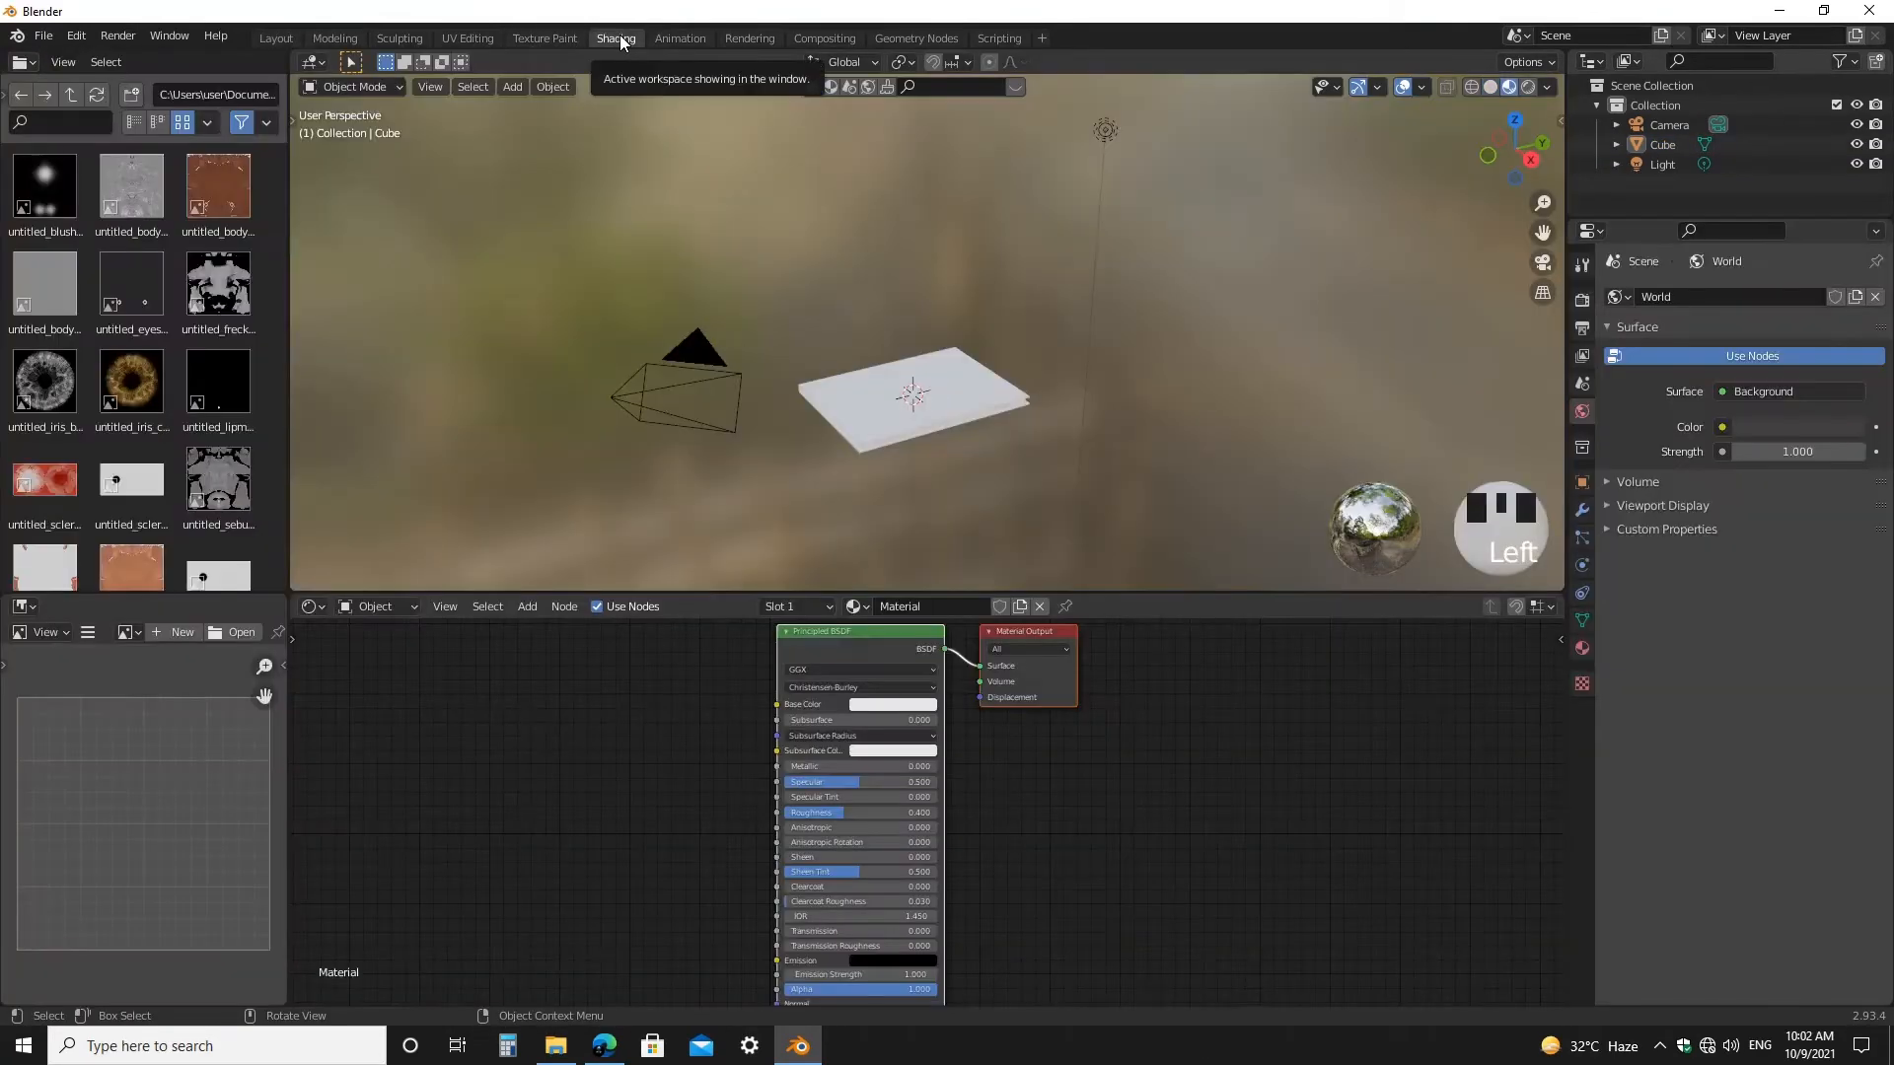
pyautogui.click(875, 410)
pyautogui.moveTo(875, 410); pyautogui.dragTo(1055, 454, button='middle')
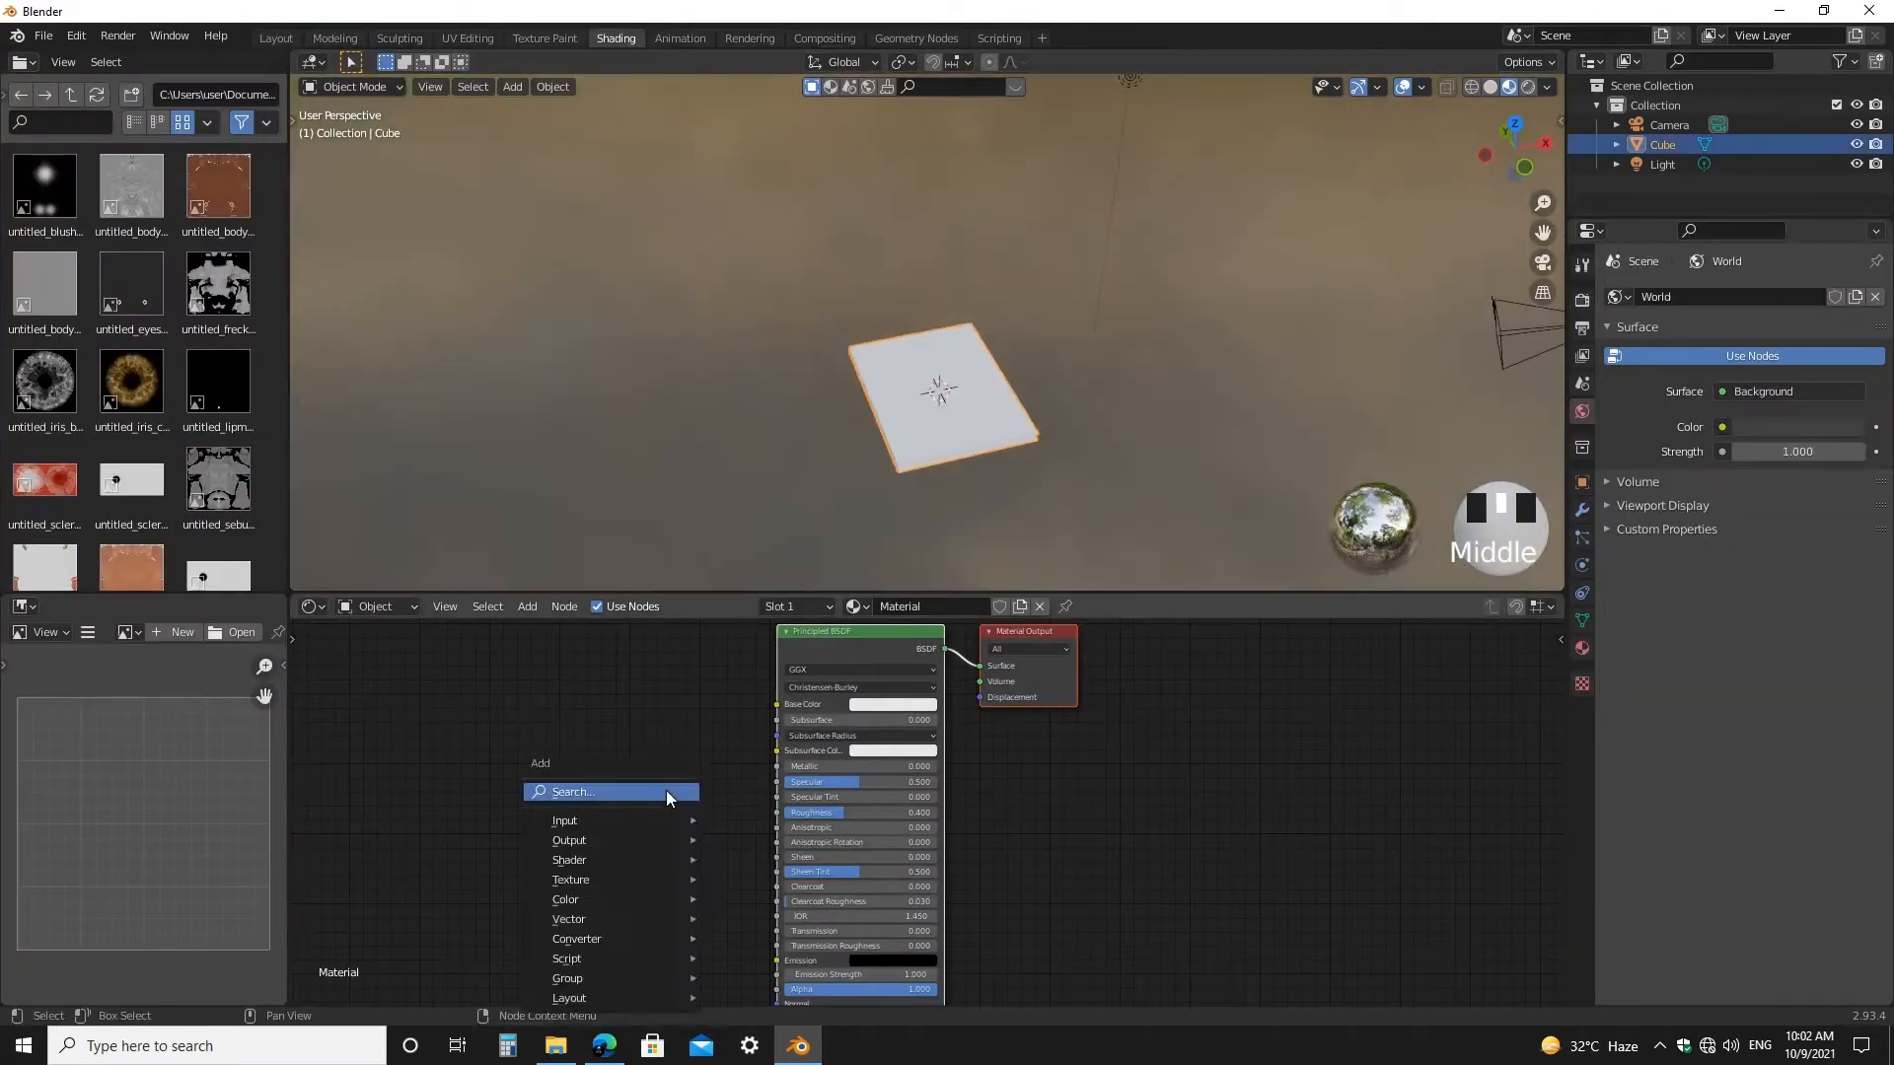
pyautogui.click(667, 792)
pyautogui.write('image')
pyautogui.press('Return')
pyautogui.click(403, 684)
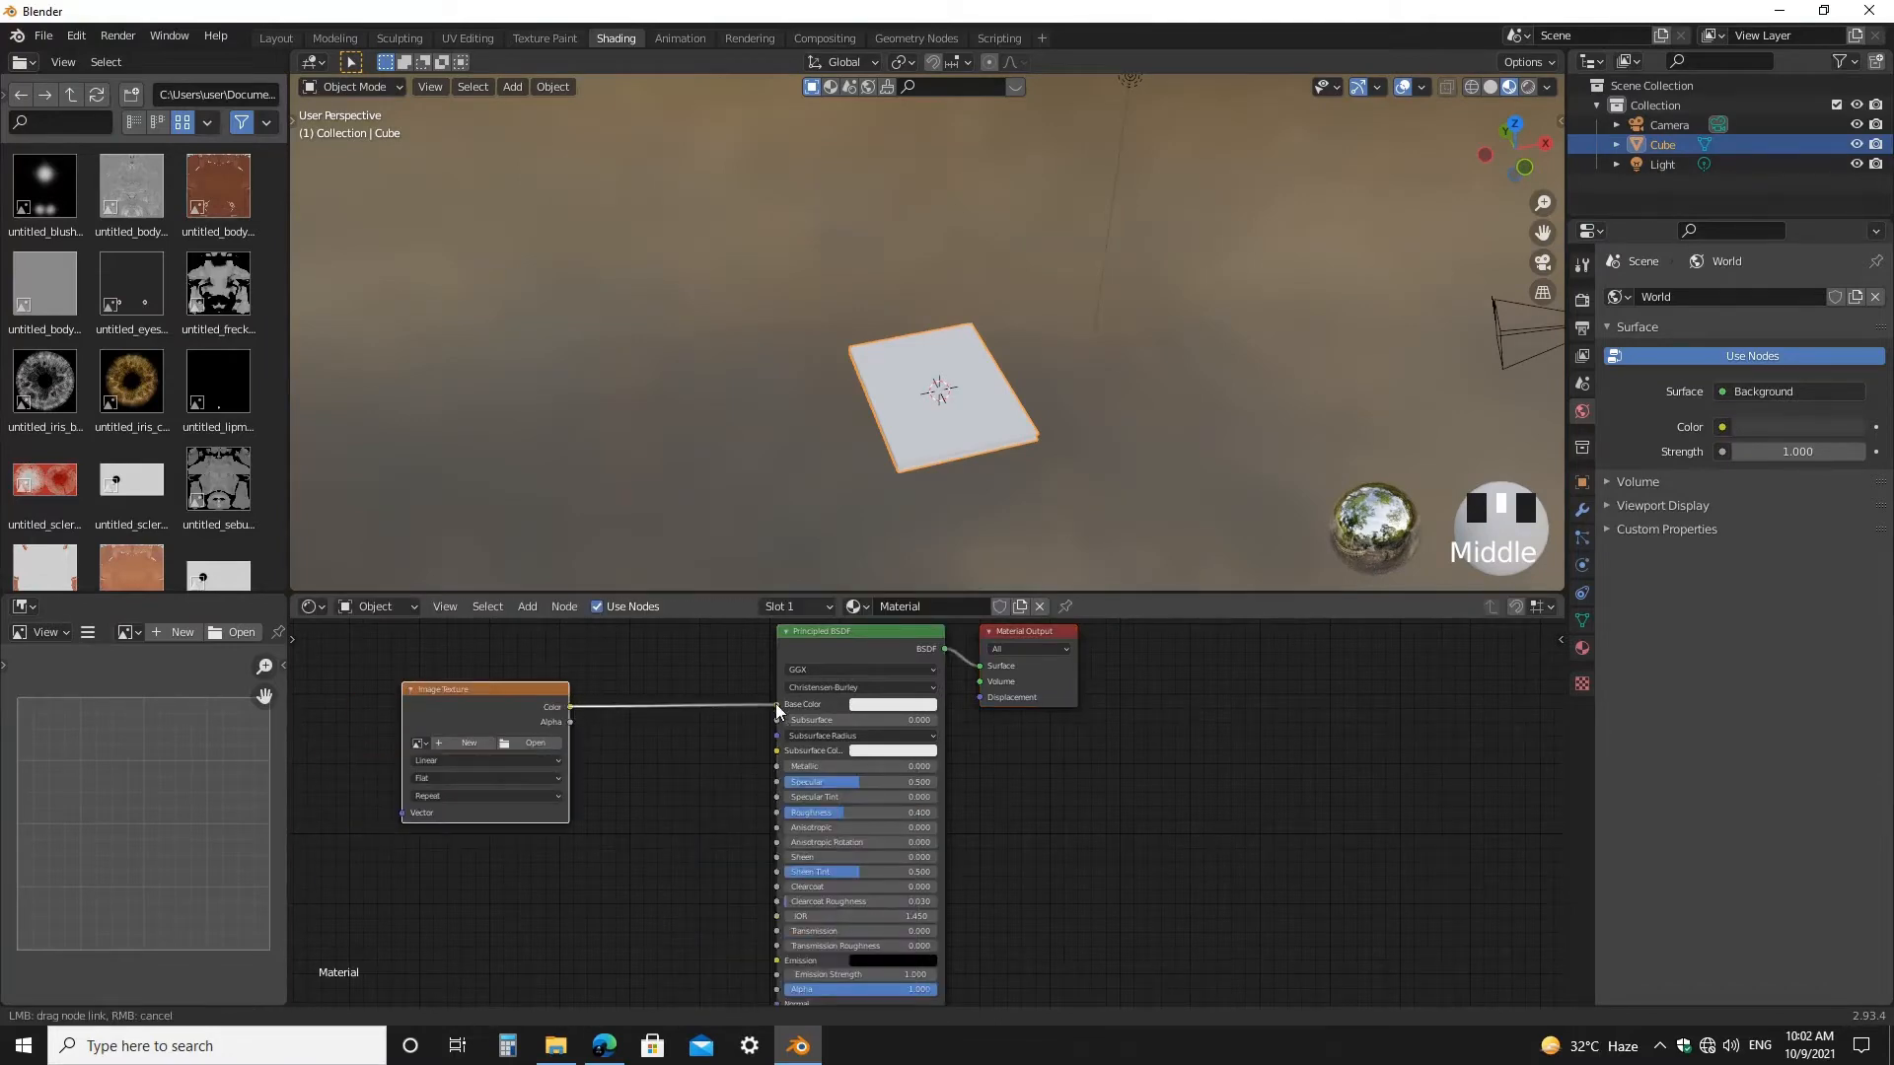
pyautogui.moveTo(776, 702); pyautogui.dragTo(776, 705)
pyautogui.scroll(2, 771, 761)
# - Load death note front.png from the MY CREATION folder into the Image Texture node
pyautogui.click(772, 720)
pyautogui.click(572, 700)
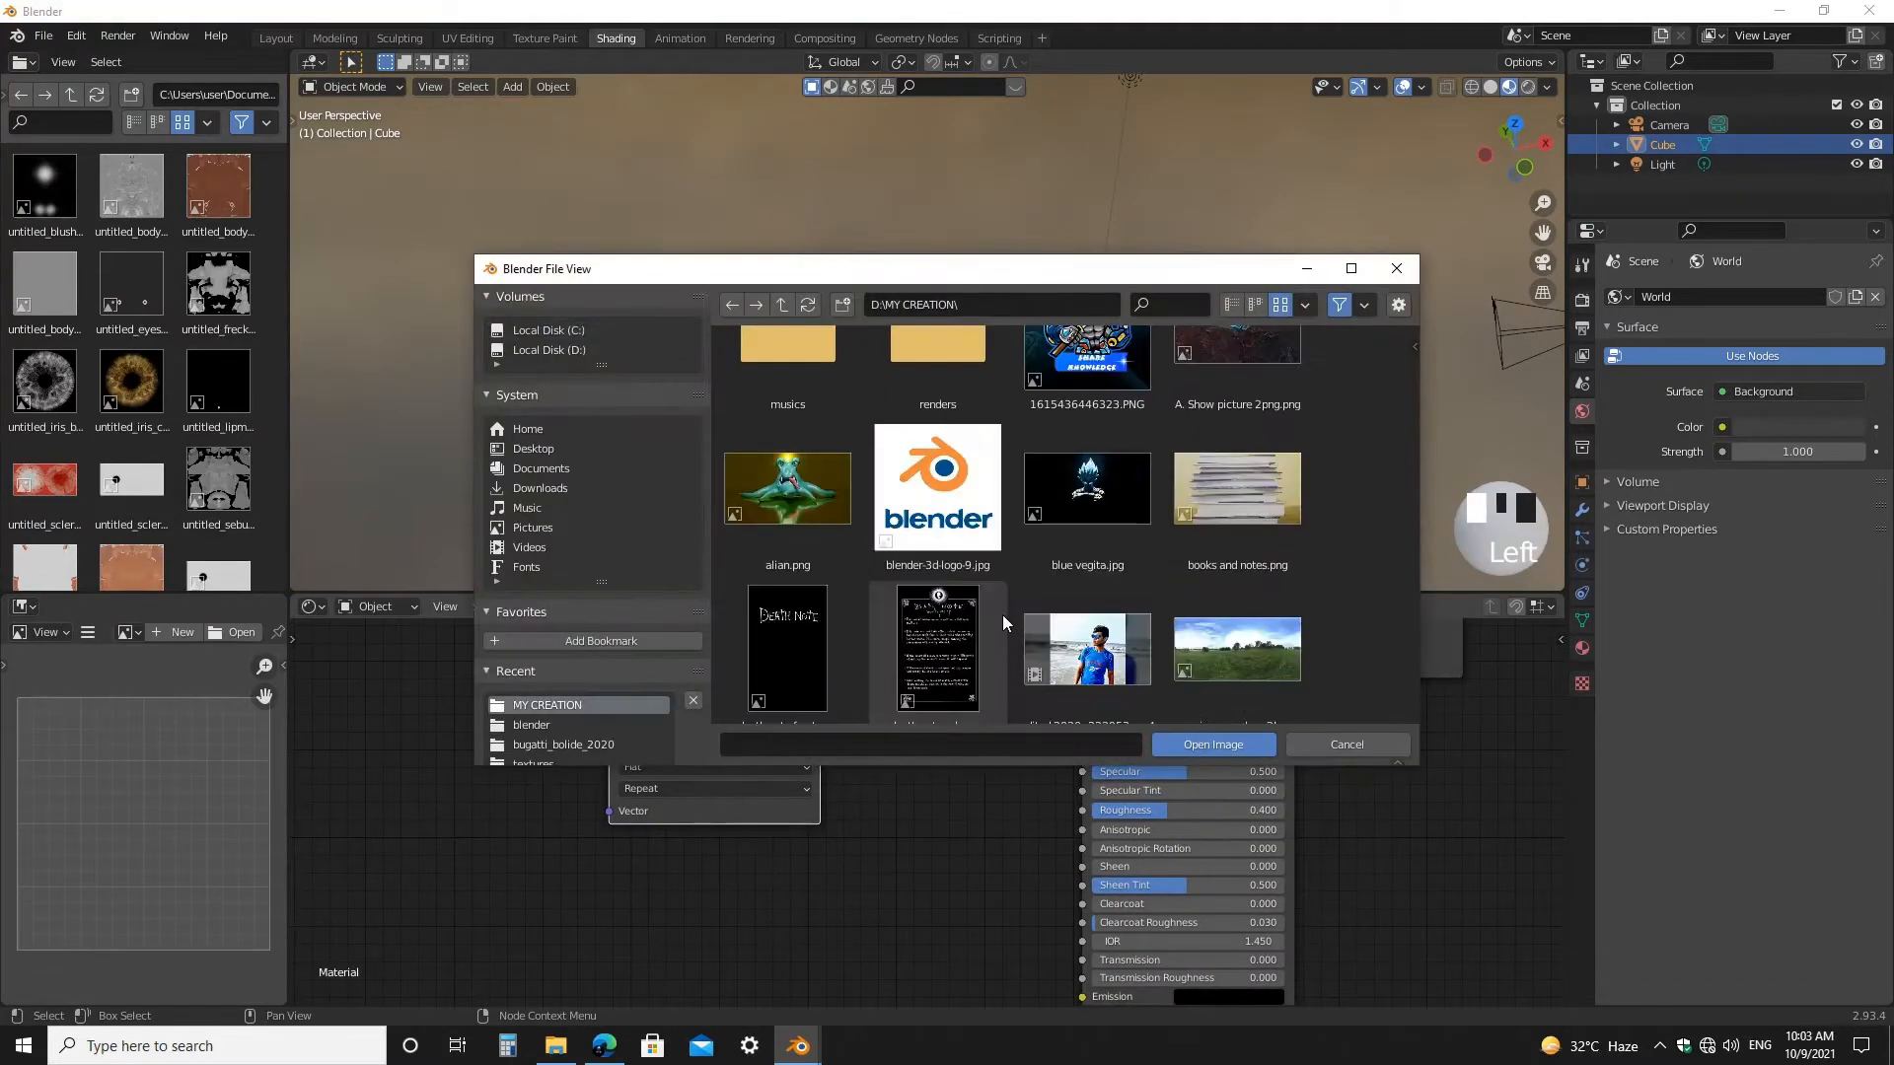
pyautogui.scroll(-3, 1002, 623)
pyautogui.click(801, 548)
pyautogui.click(1172, 744)
# - Switch to the UV Editing workspace and display the whole mesh's UV layout over death note front.png
pyautogui.click(470, 39)
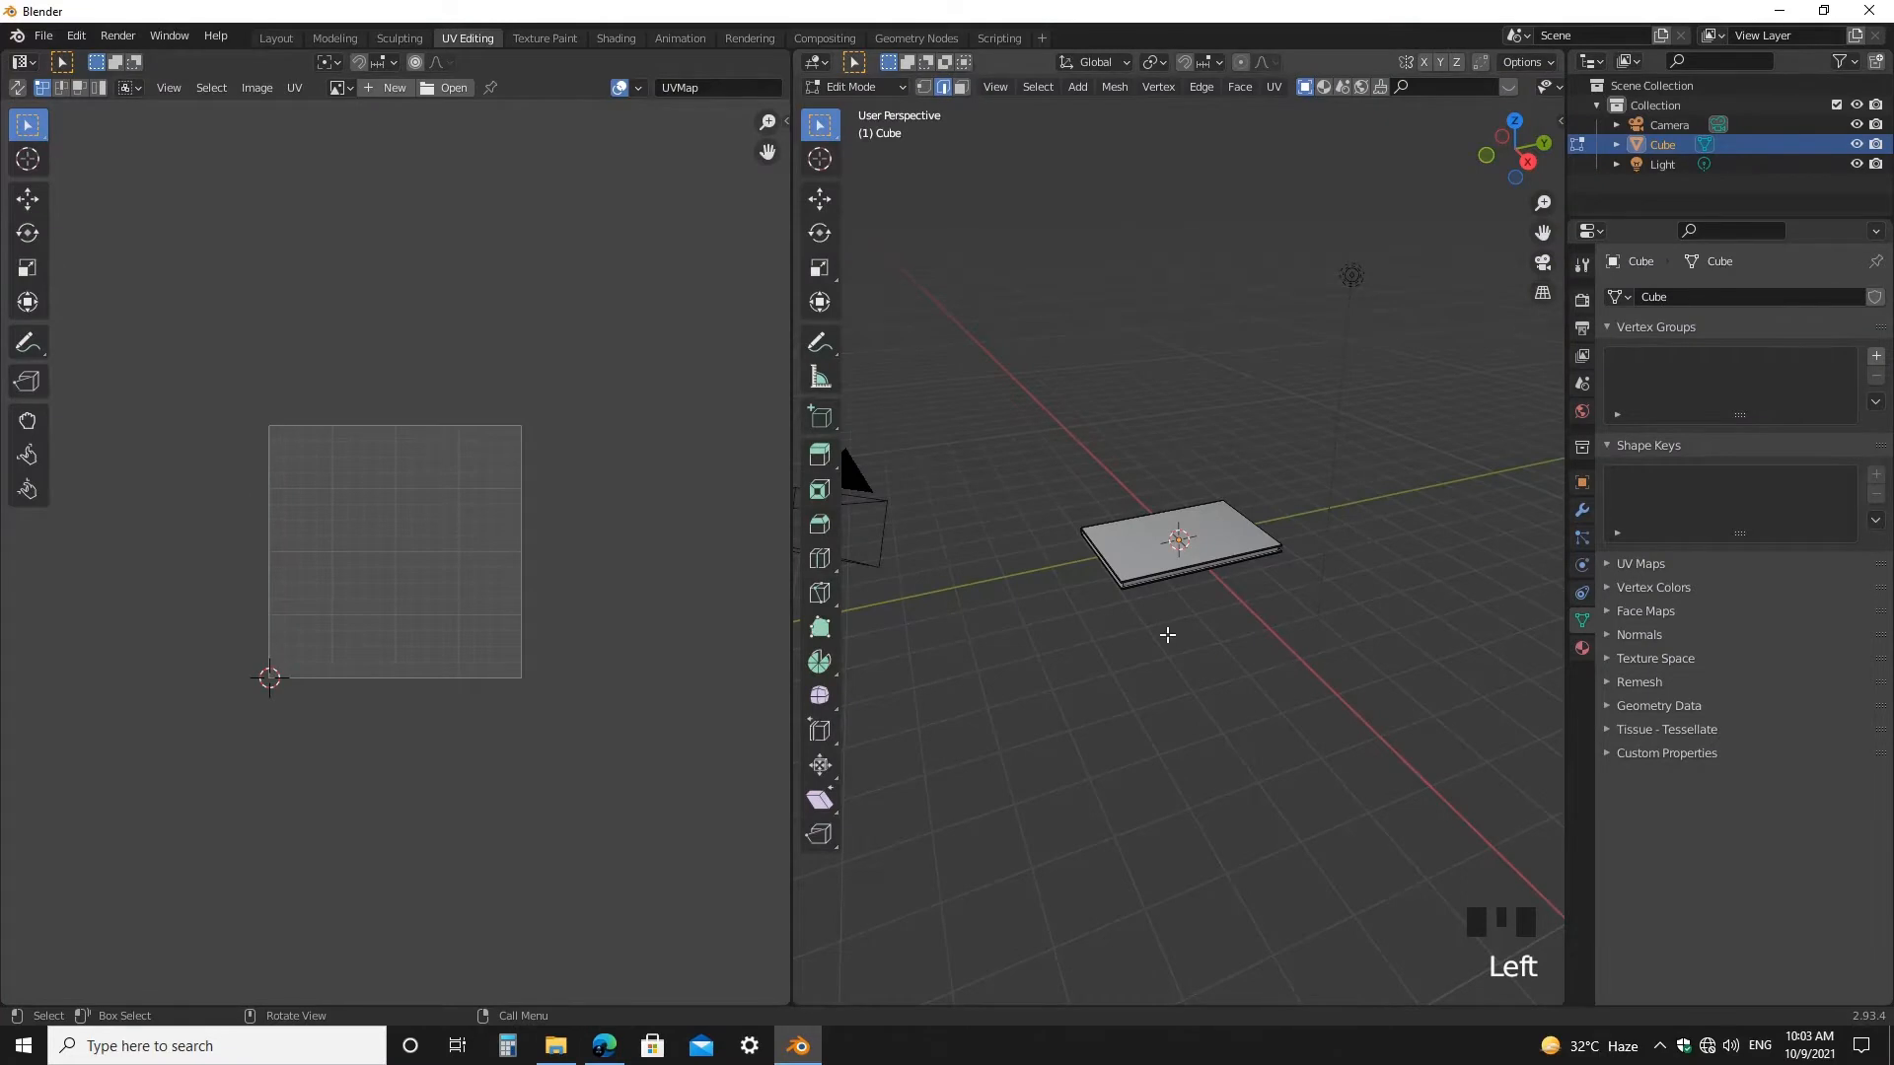
pyautogui.moveTo(1167, 635); pyautogui.dragTo(1255, 702, button='middle')
pyautogui.press('a')
pyautogui.scroll(1, 1255, 697)
pyautogui.scroll(-1, 303, 762)
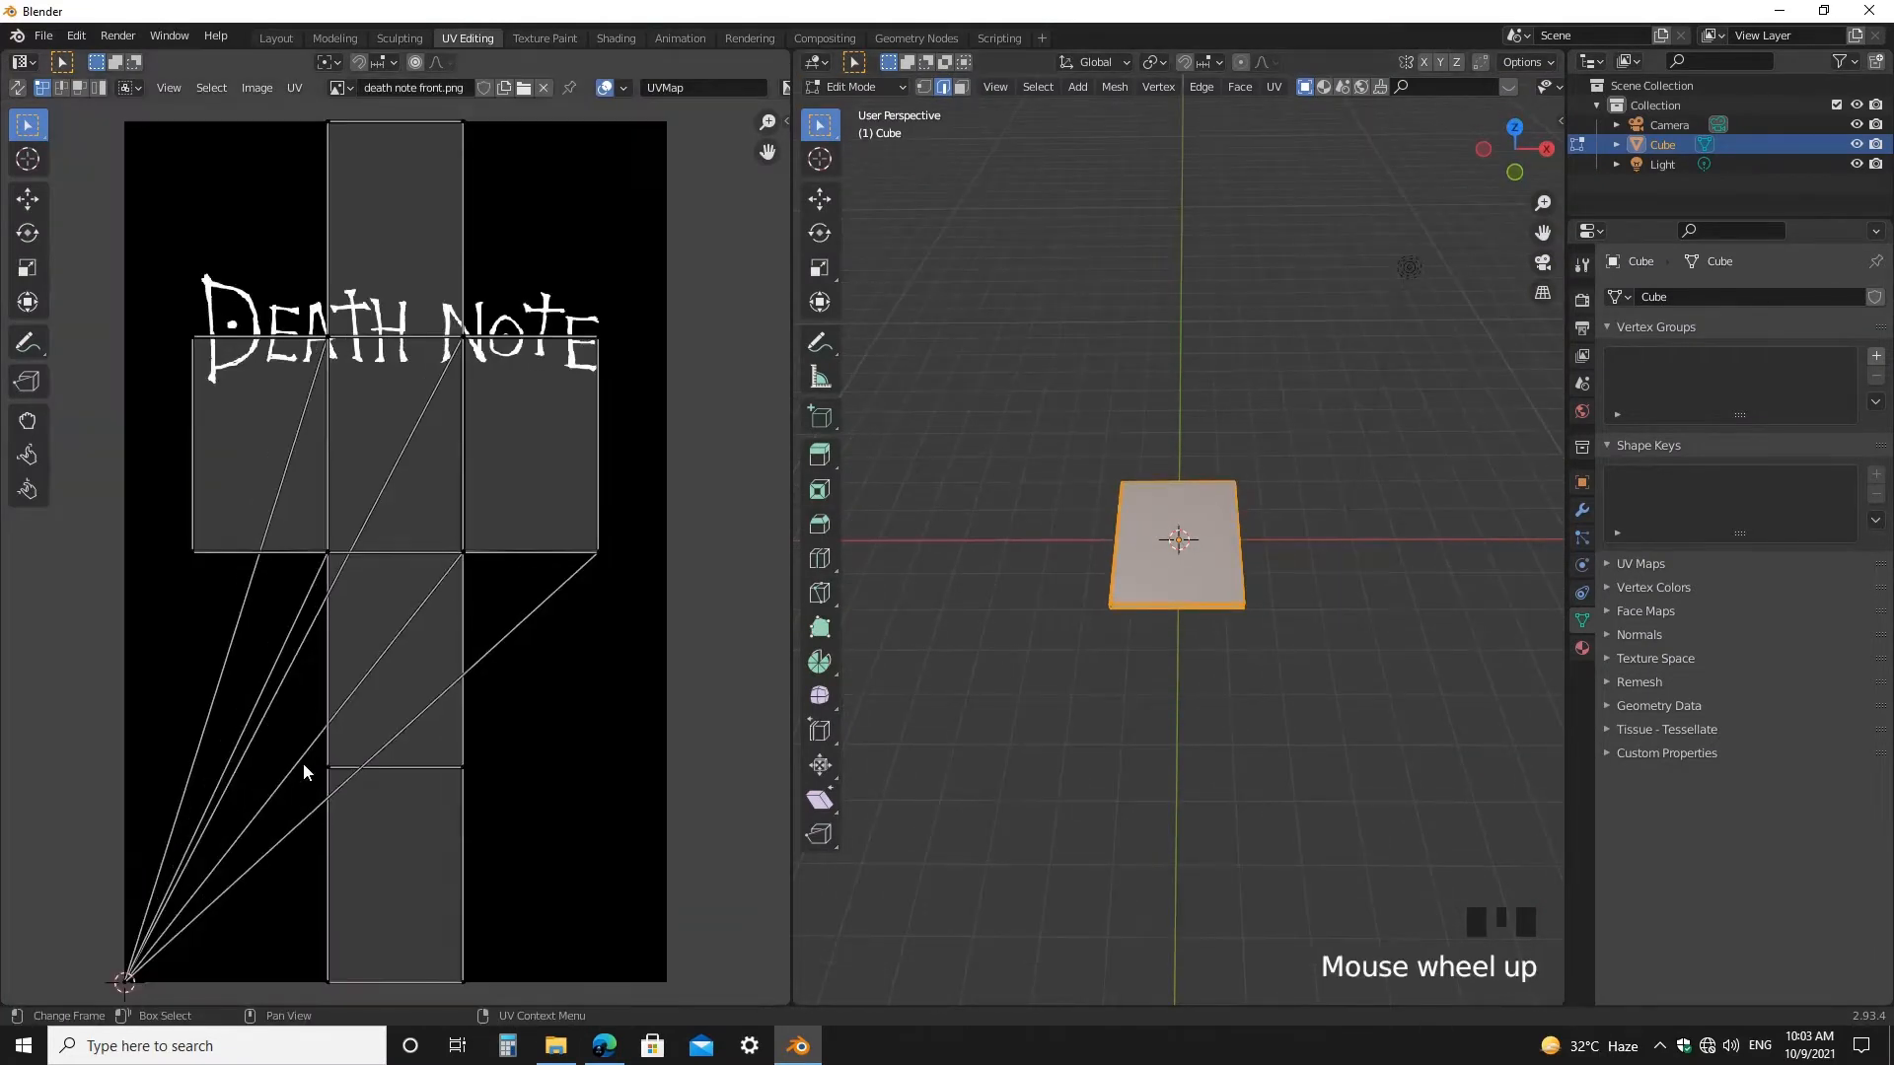
# - Move and enlarge the front cover face's UV island until it fills the Death Note image
pyautogui.scroll(5, 1164, 797)
pyautogui.doubleClick(1197, 663)
pyautogui.click(1197, 647)
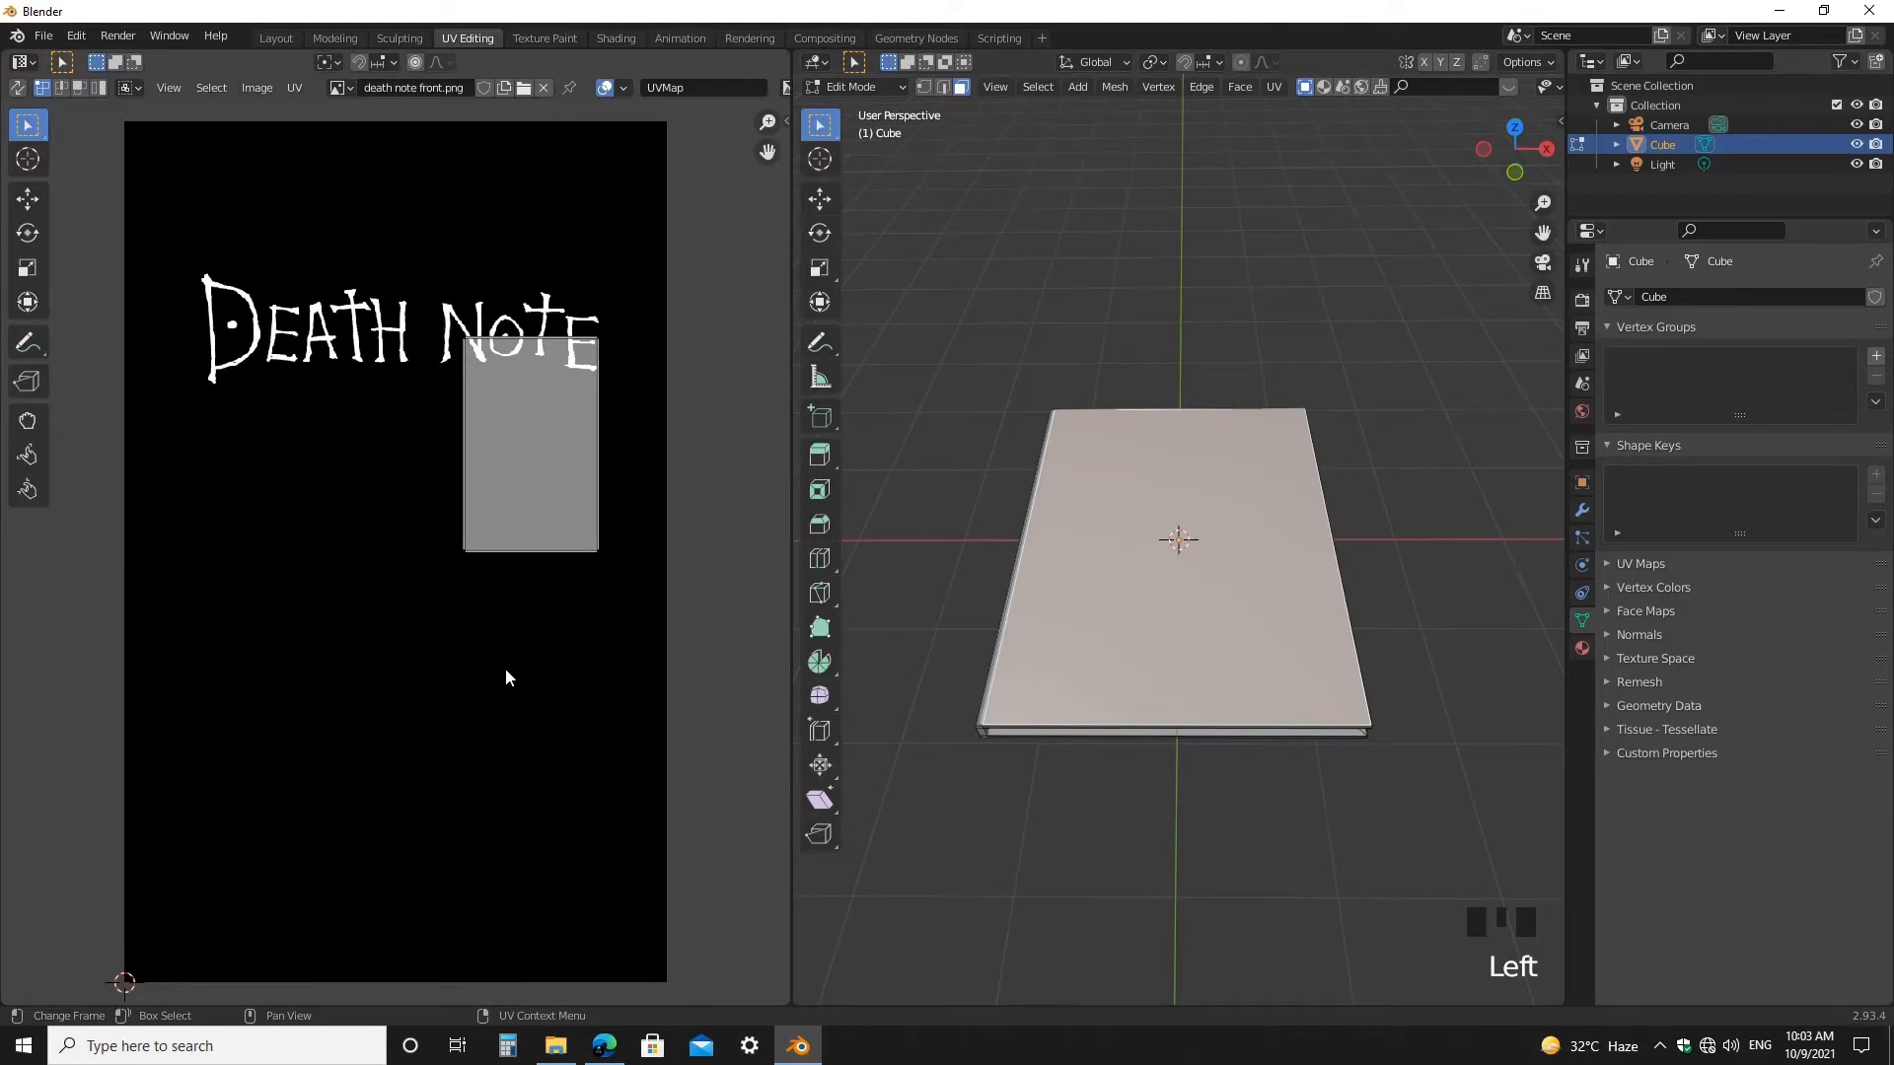
pyautogui.press('a')
pyautogui.press('g')
pyautogui.click(347, 605)
pyautogui.press('s')
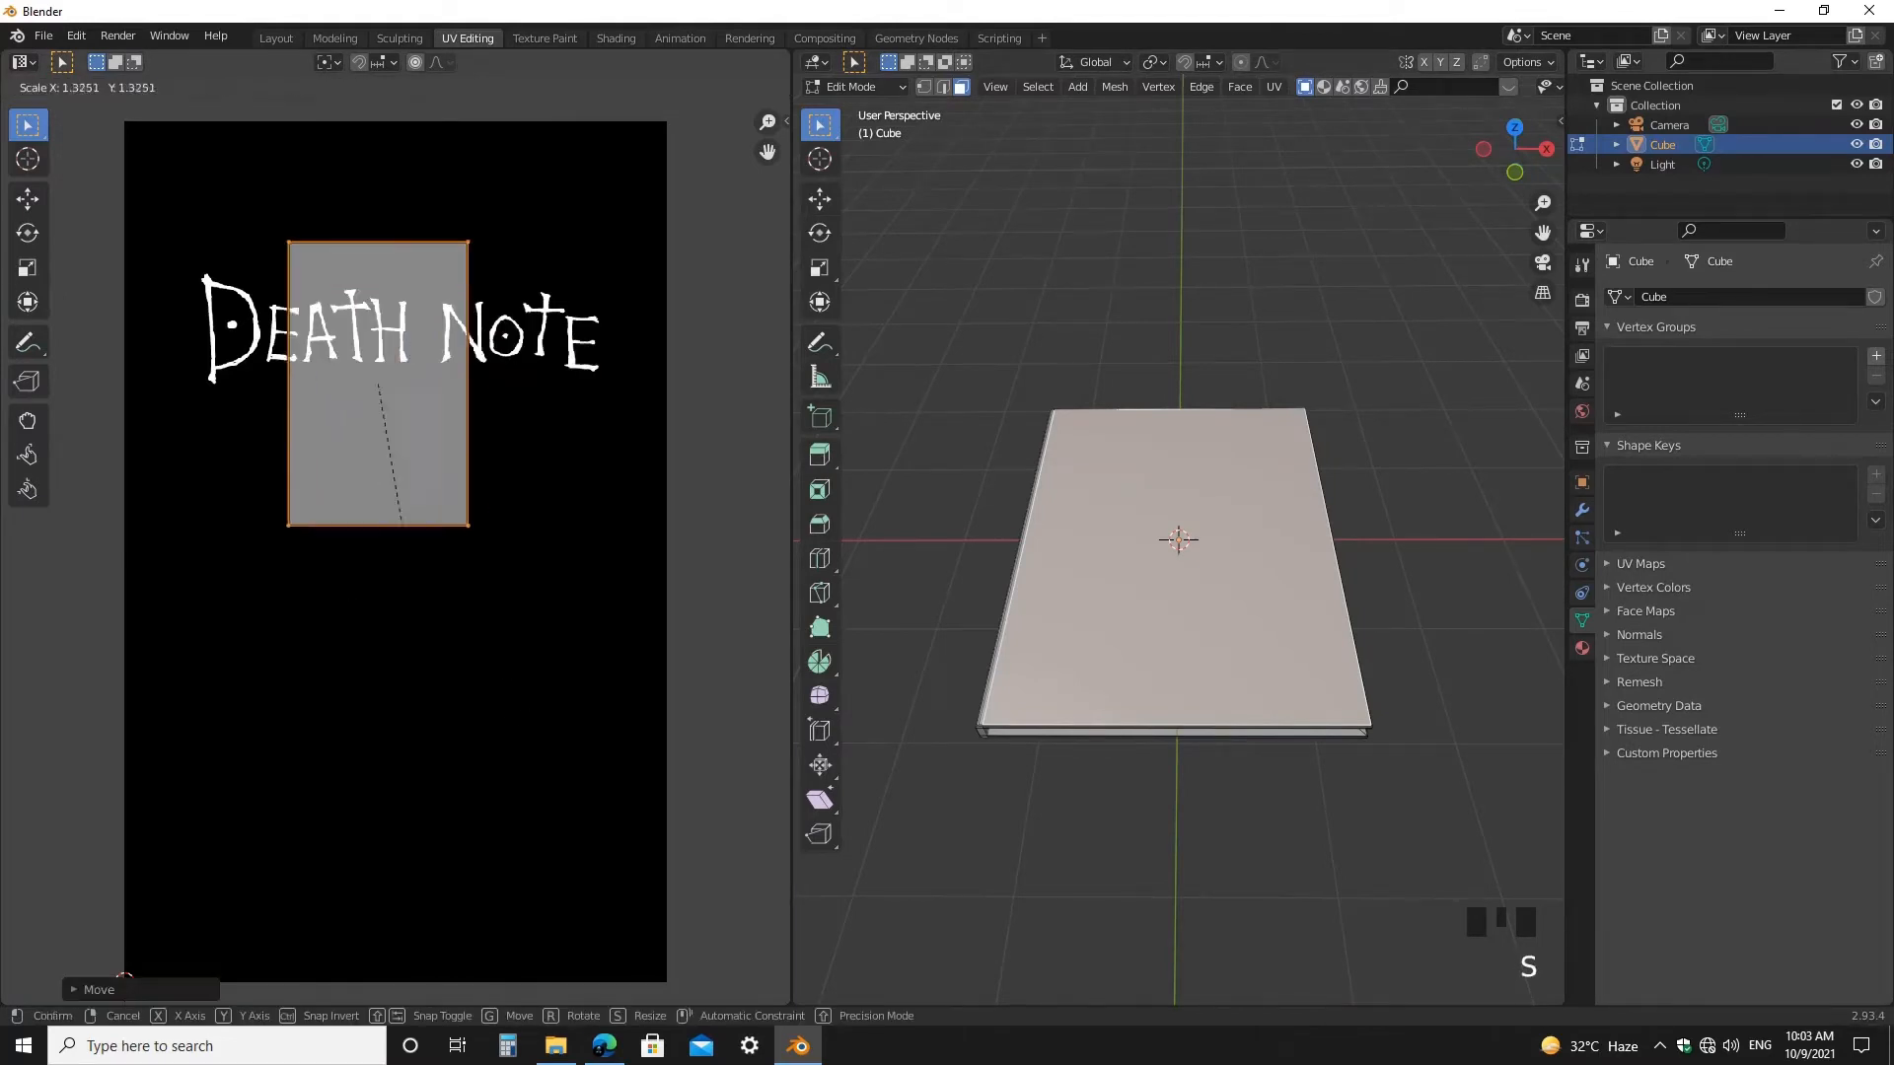
pyautogui.click(565, 945)
pyautogui.click(570, 1008)
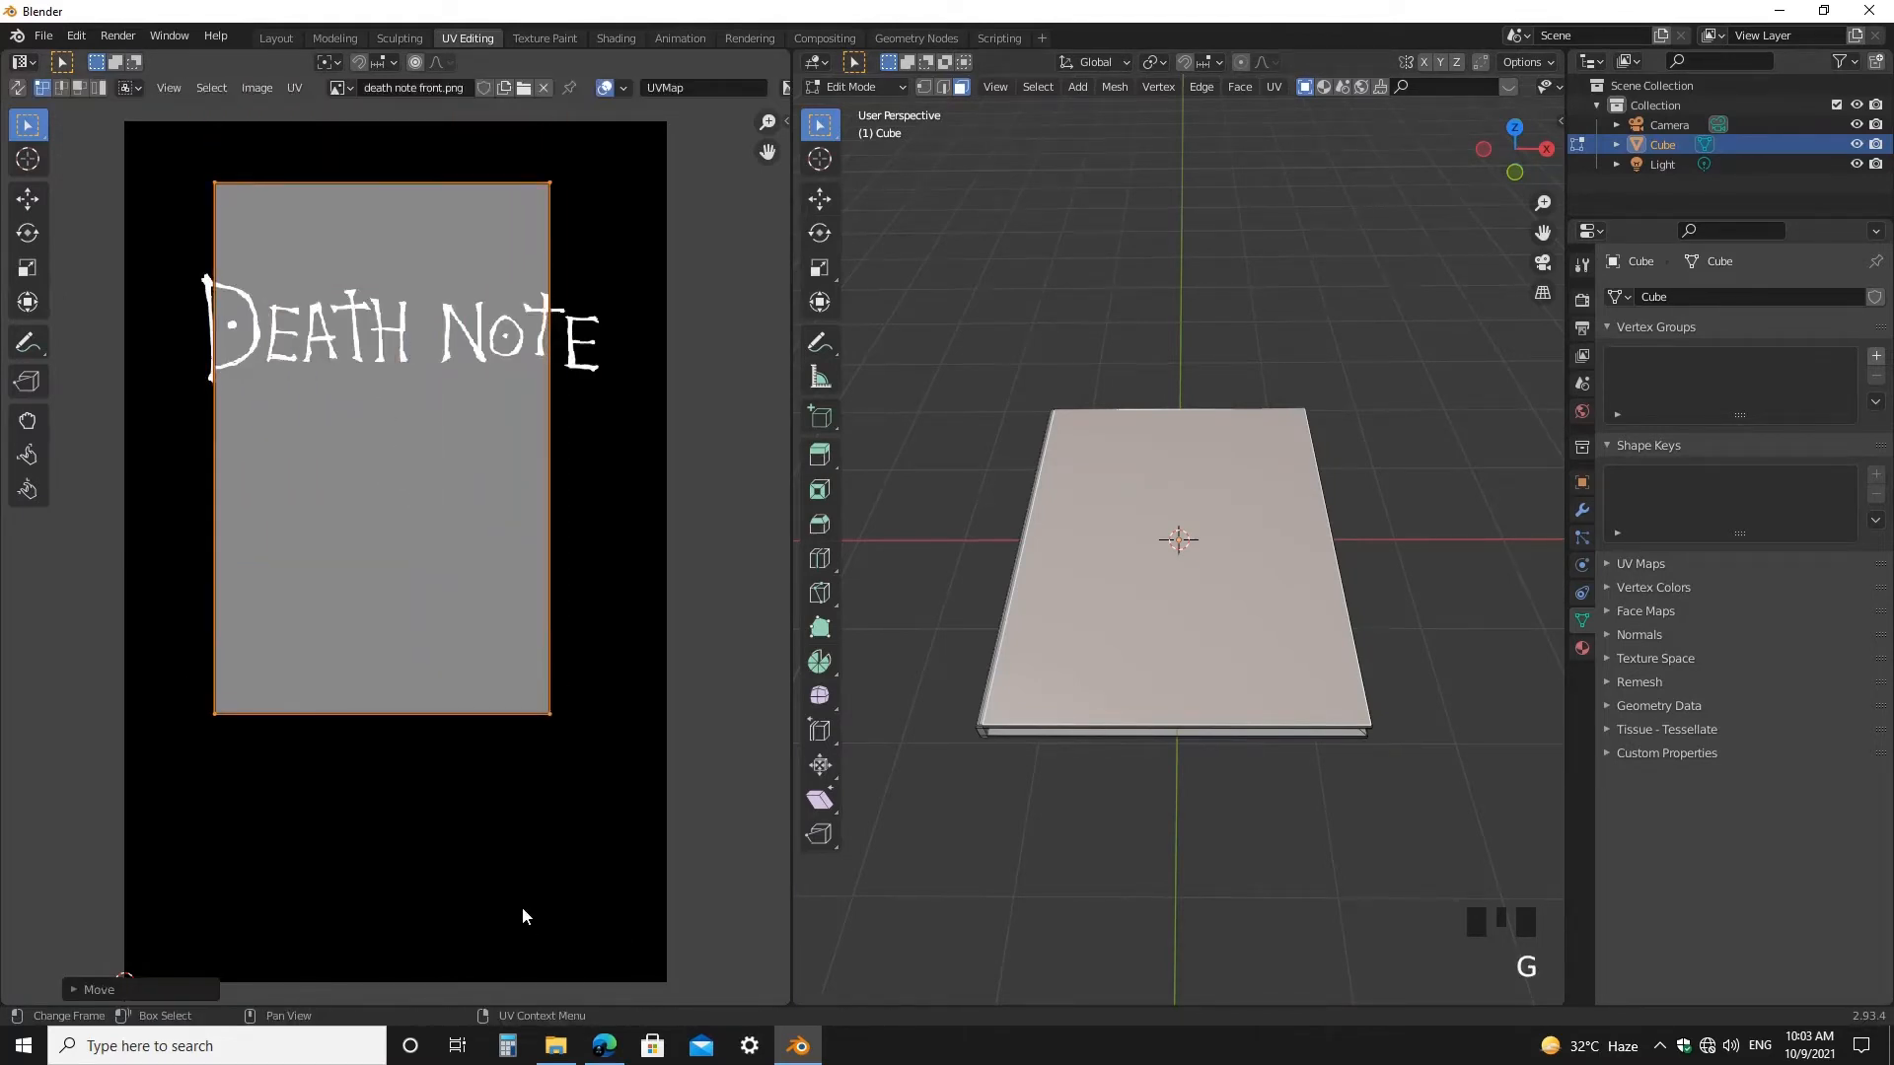
pyautogui.press('s')
pyautogui.click(563, 838)
pyautogui.press('g')
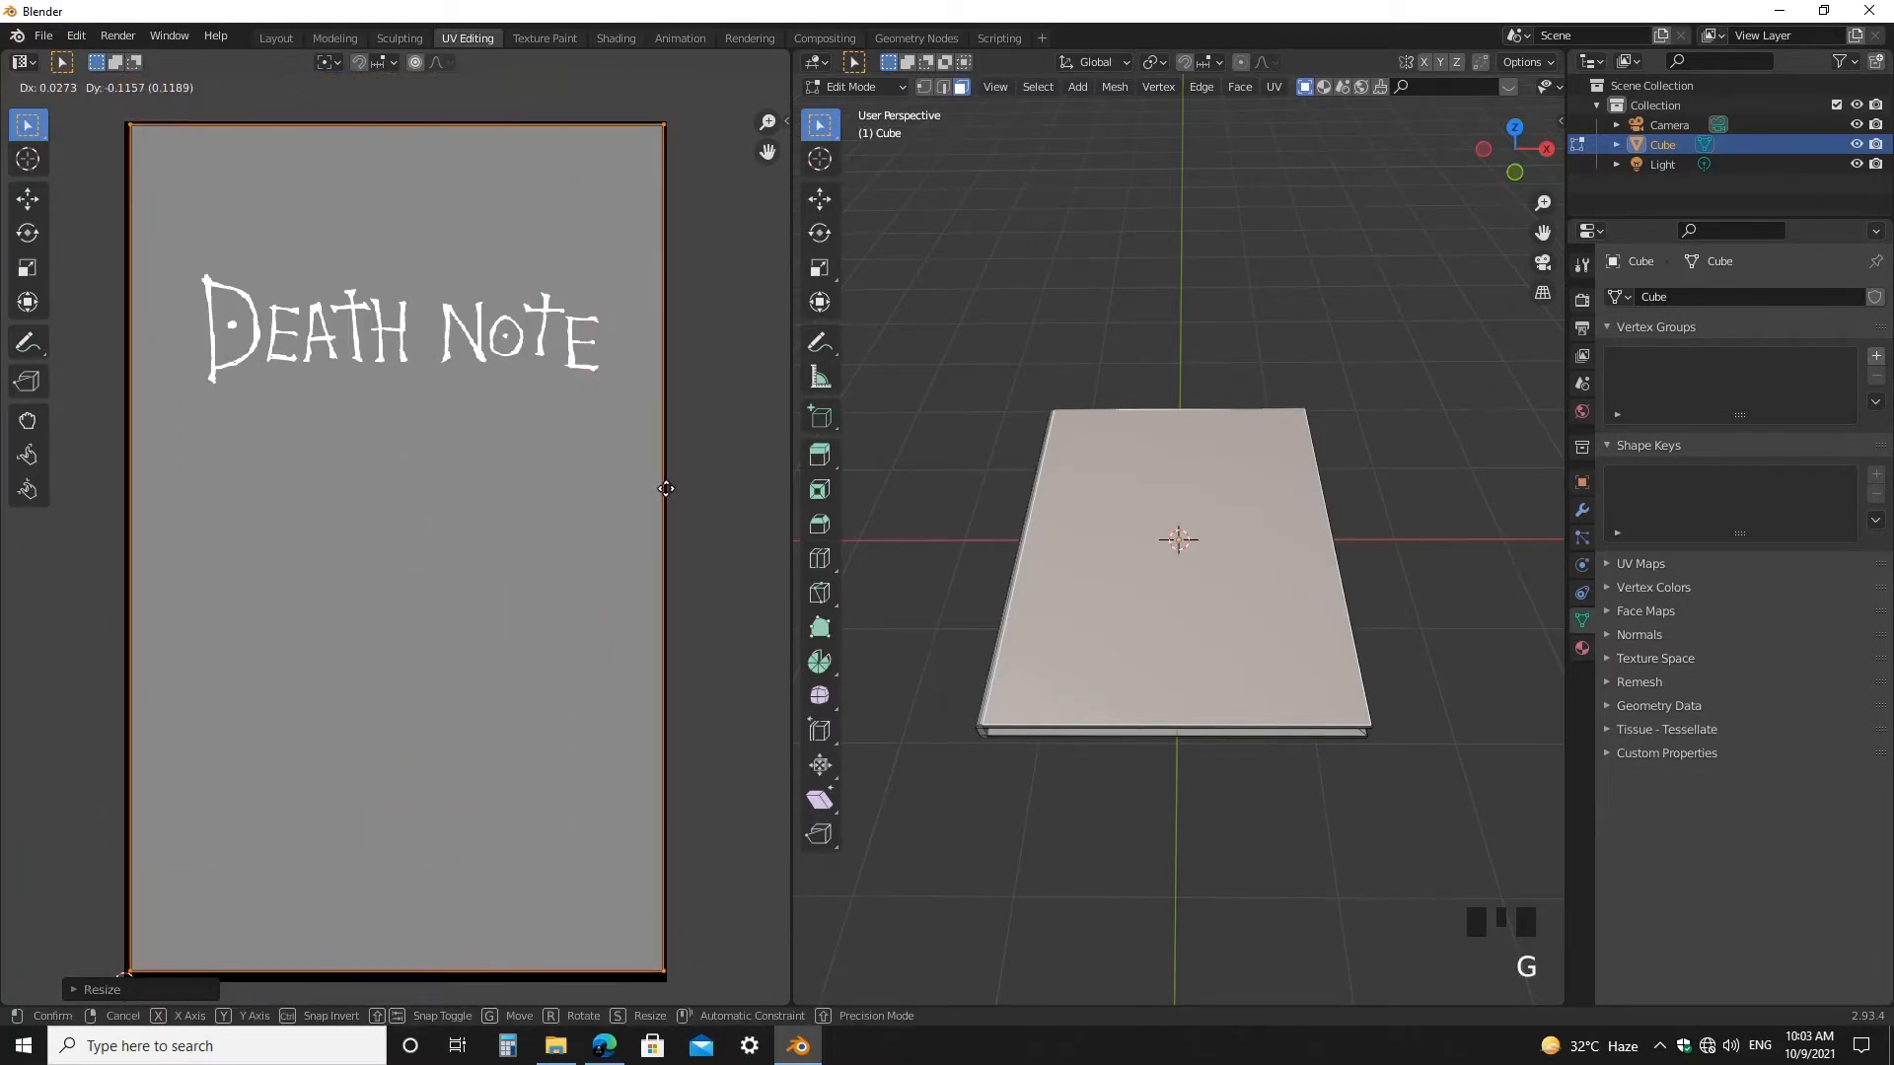
pyautogui.click(666, 488)
# - Switch the 3D viewport to Material Preview shading and show the render settings in a widened properties area
pyautogui.moveTo(1567, 158); pyautogui.dragTo(1774, 134)
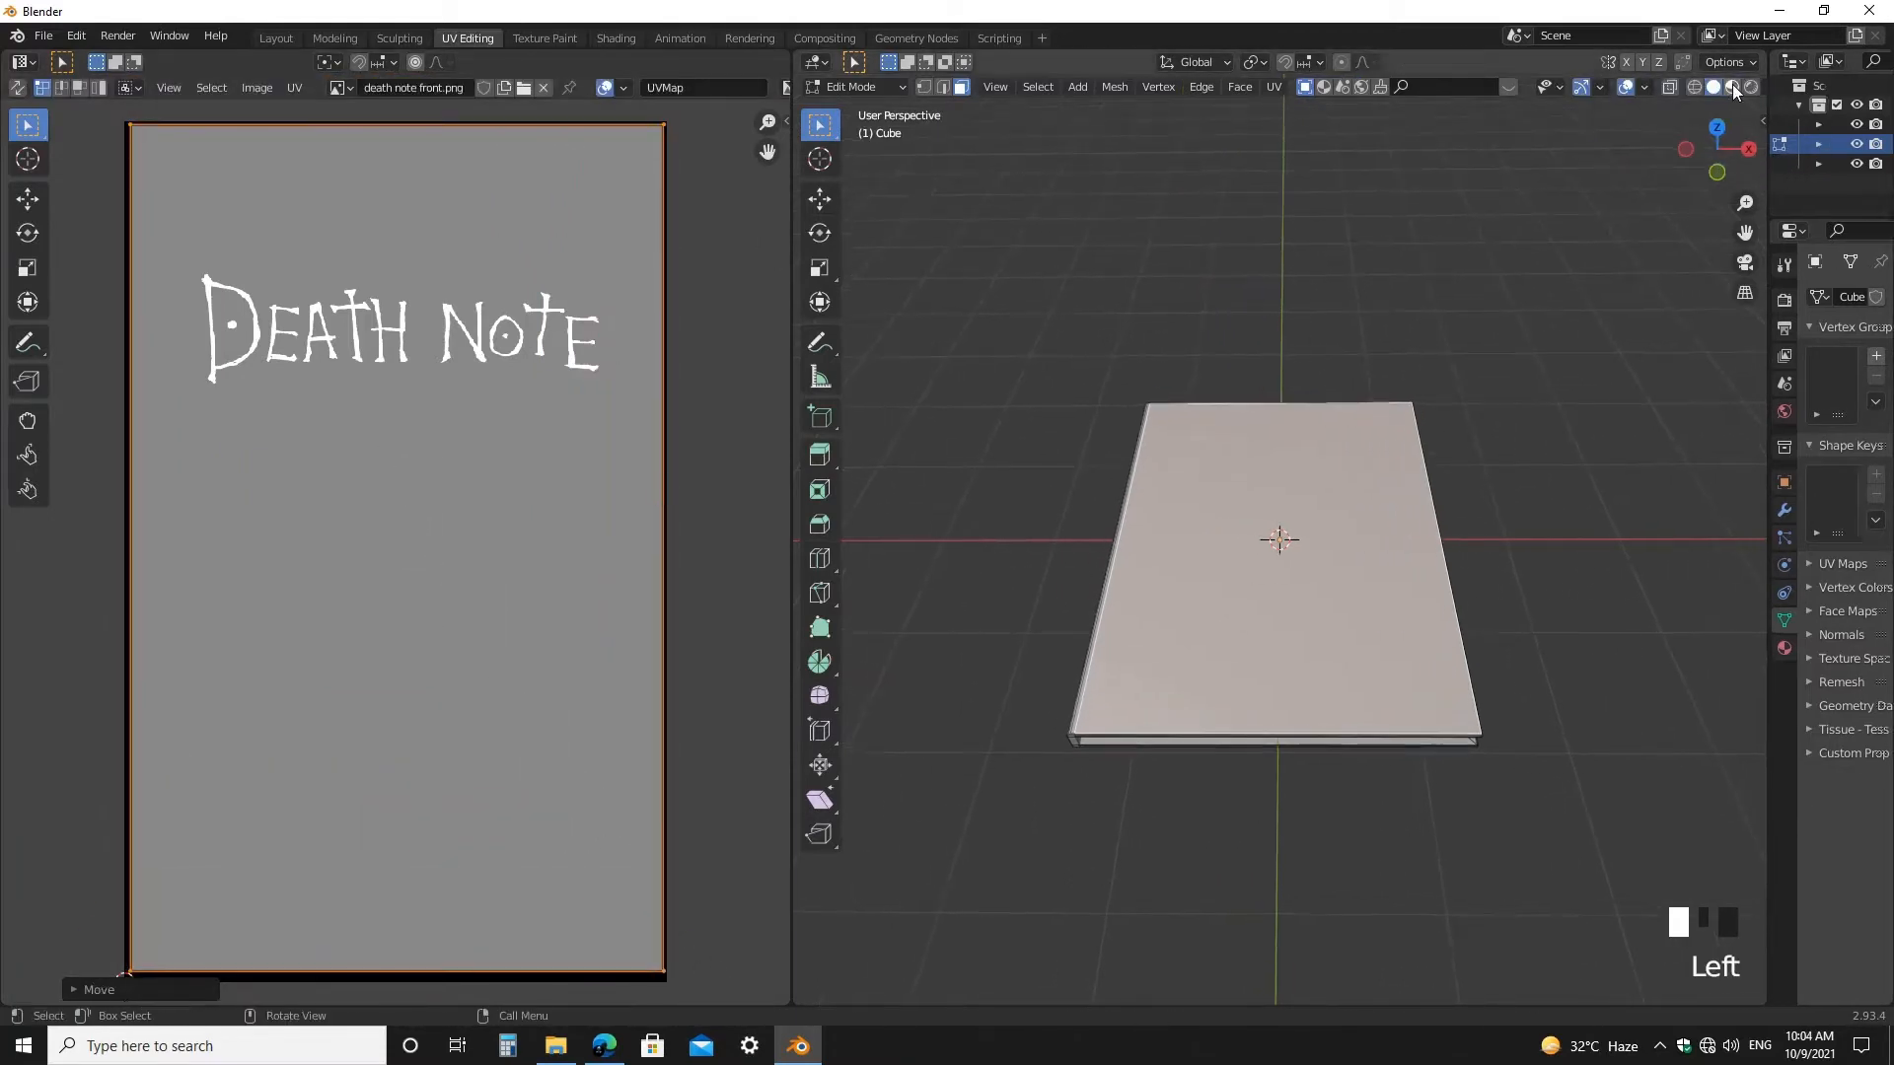
pyautogui.click(1730, 87)
pyautogui.click(1785, 300)
pyautogui.moveTo(1772, 309); pyautogui.dragTo(1448, 326)
# - Rotate the front cover's UV island by 180° while viewing the book from the top
pyautogui.click(1319, 618)
pyautogui.moveTo(1319, 617); pyautogui.dragTo(1253, 547, button='middle')
pyautogui.click(1180, 585)
pyautogui.press('`')
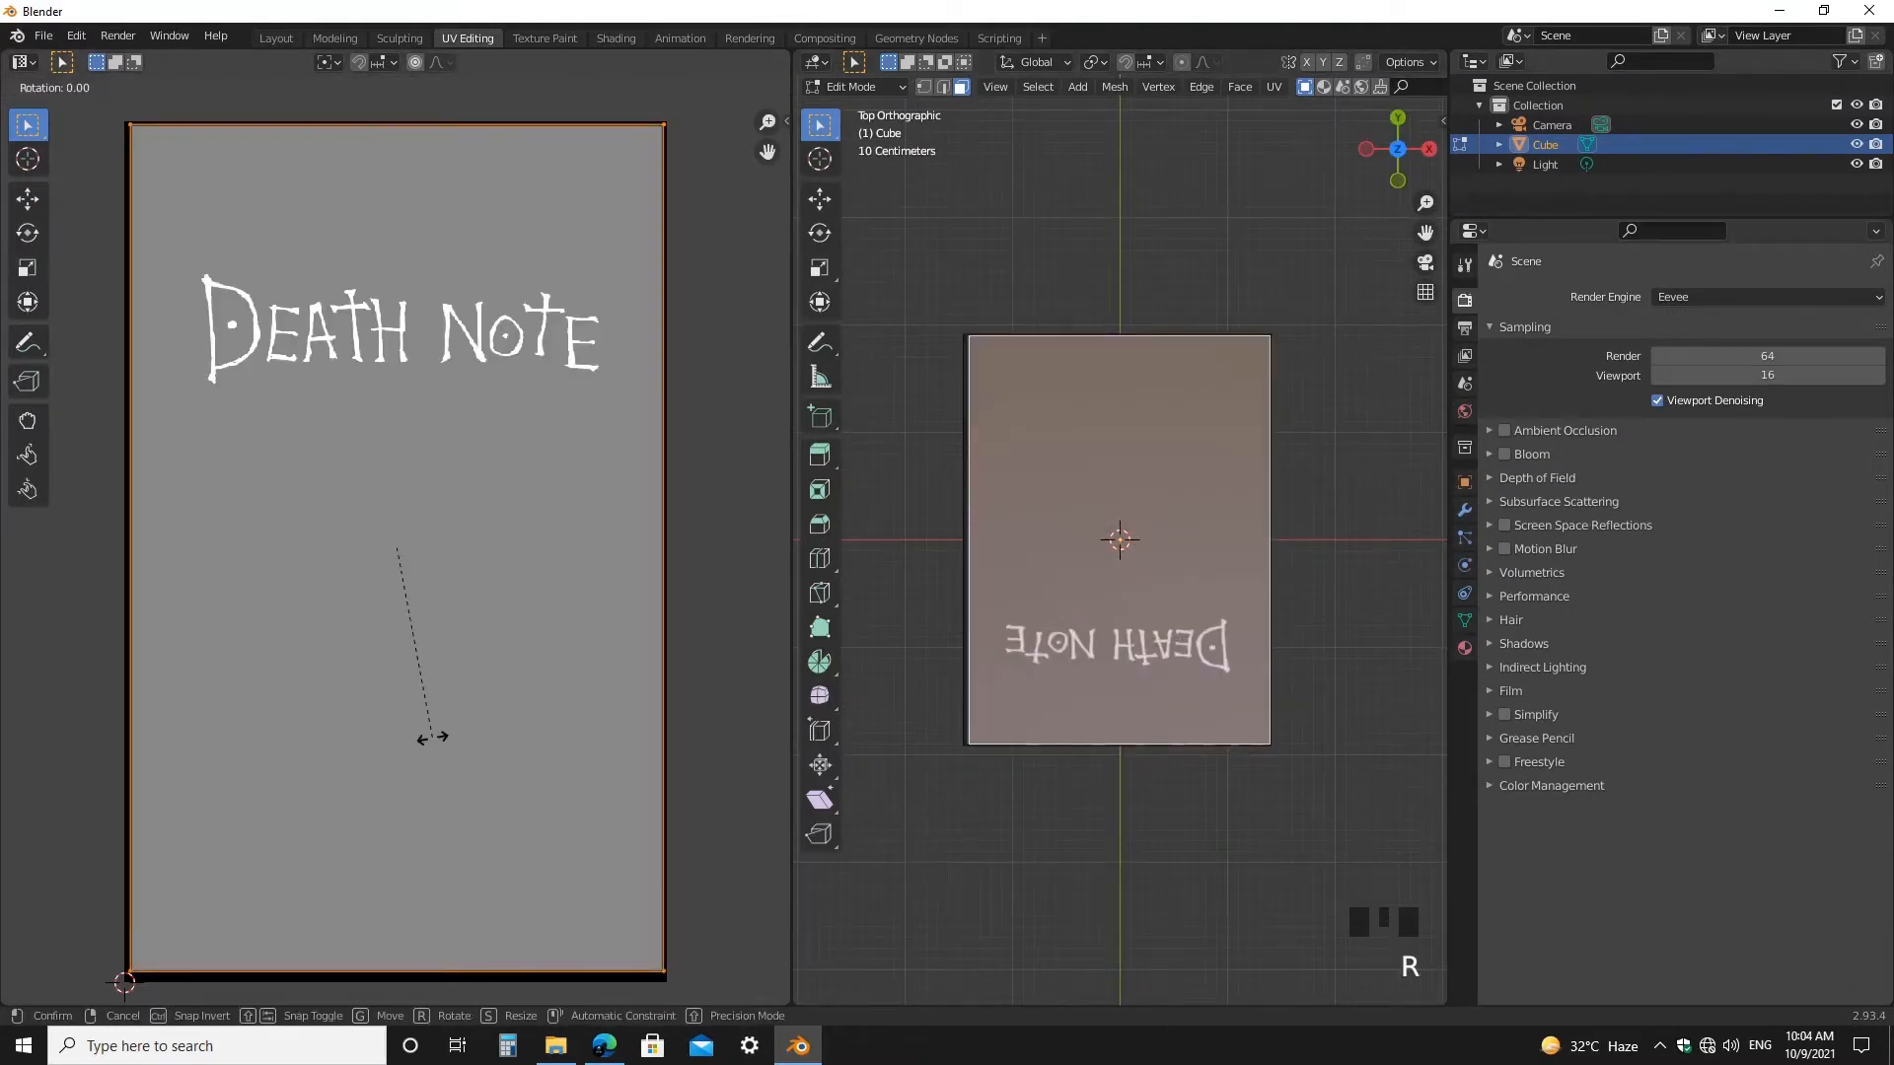
pyautogui.write('180')
pyautogui.press('Return')
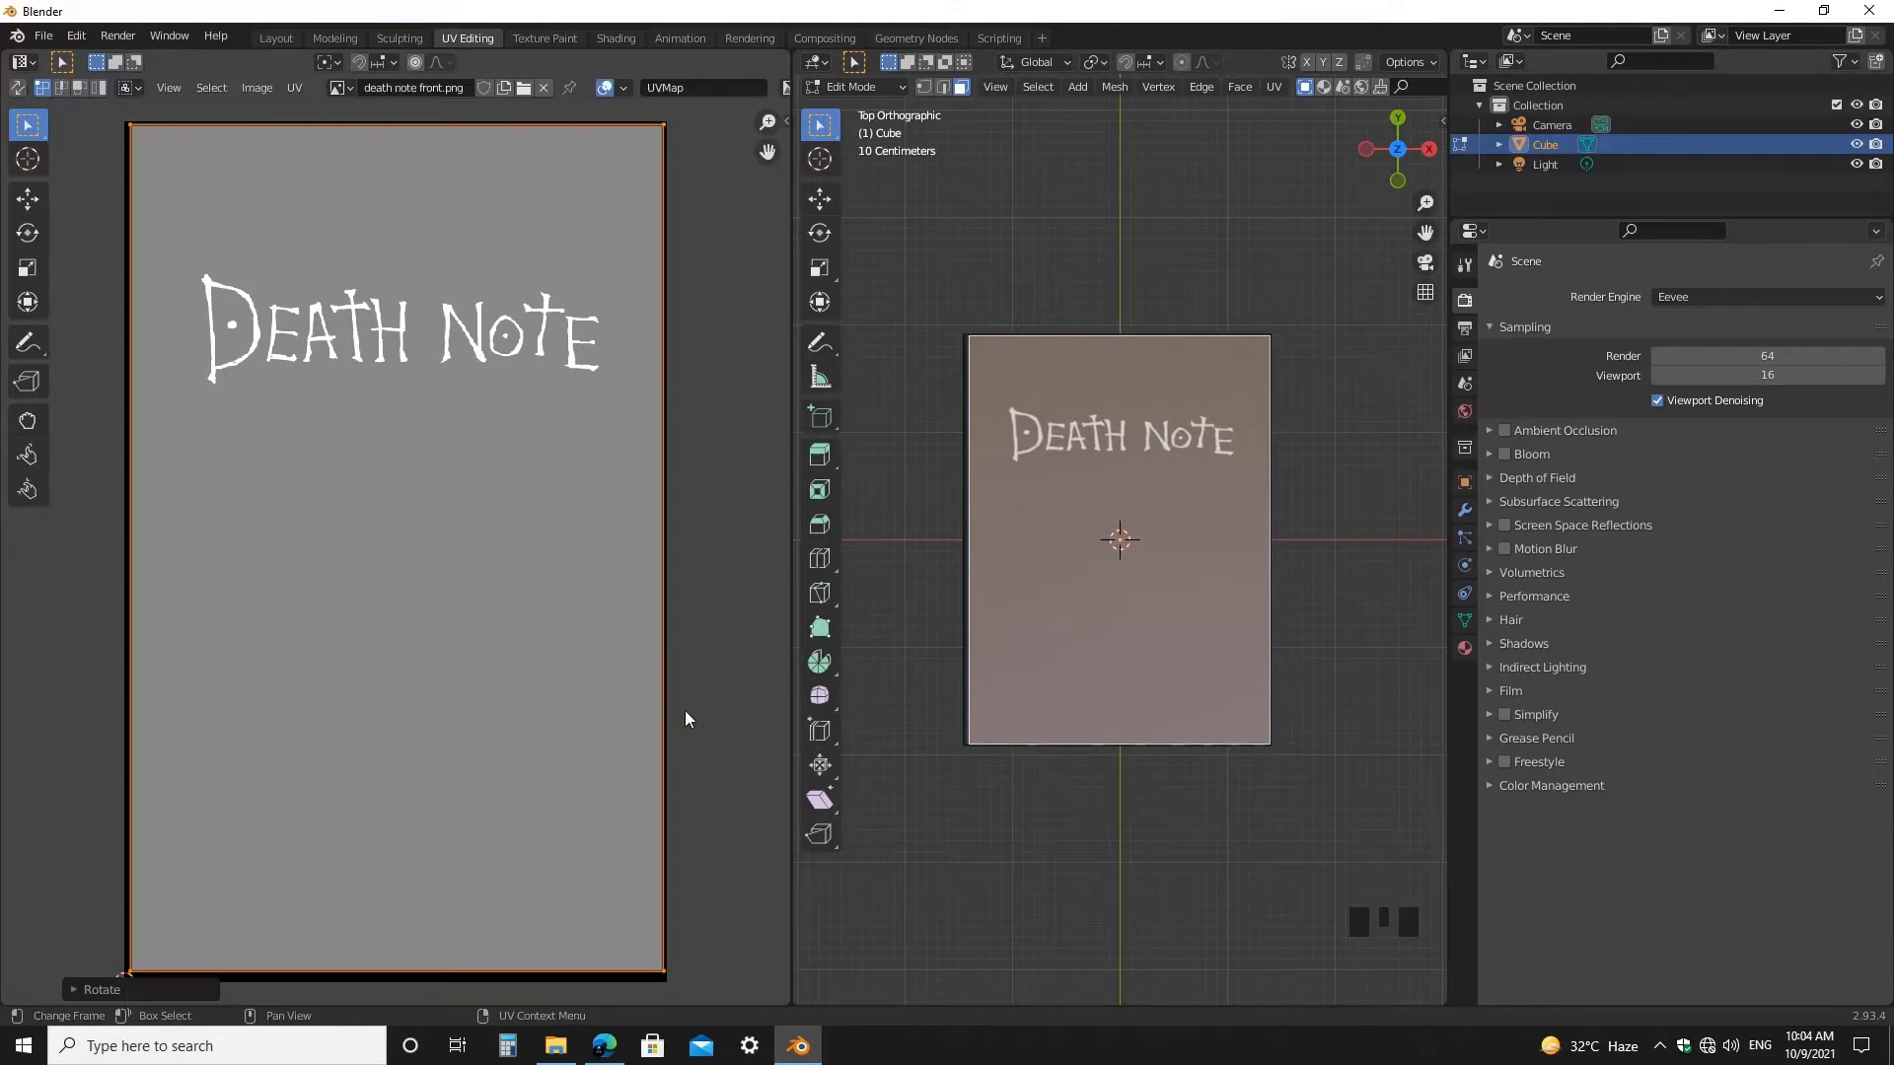
# - Add a second material slot to the book and create a new material in it
pyautogui.click(1109, 823)
pyautogui.moveTo(1110, 824); pyautogui.dragTo(1124, 697, button='middle')
pyautogui.click(1465, 648)
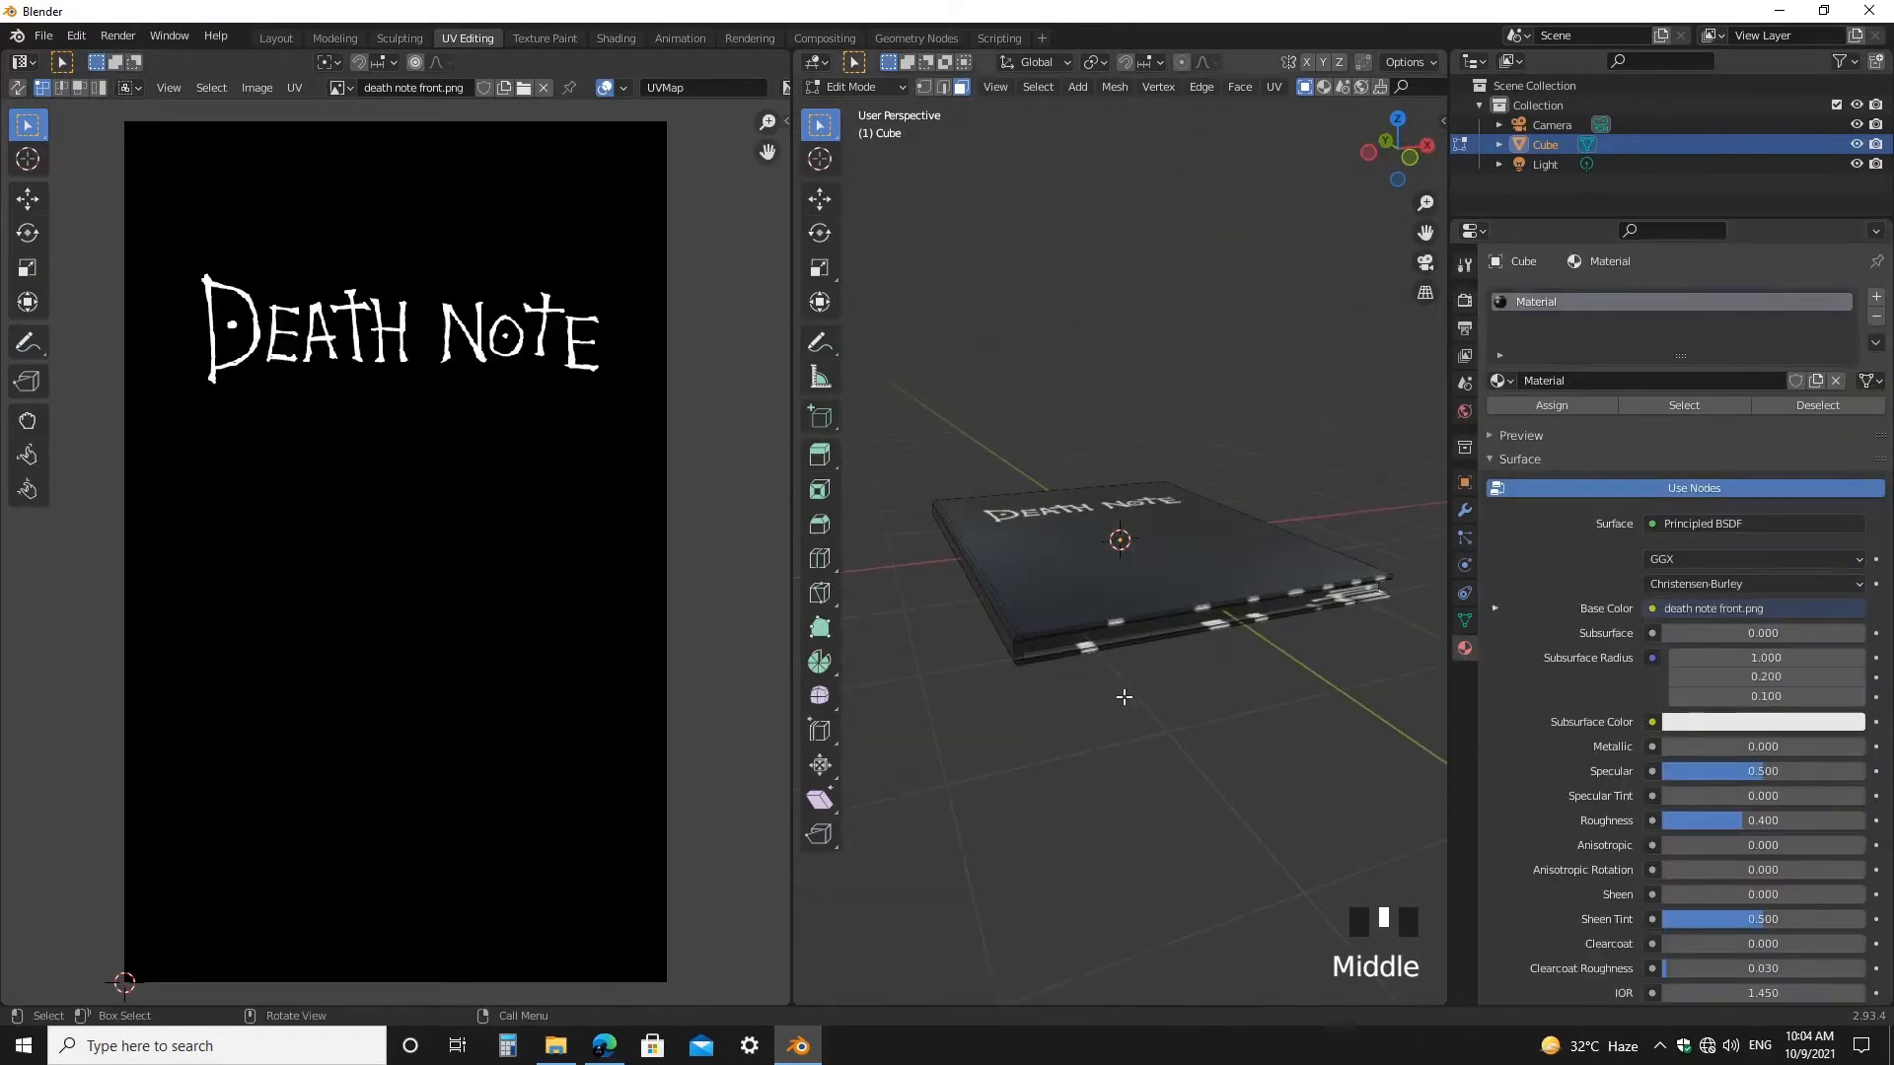
pyautogui.click(1877, 297)
pyautogui.click(1616, 421)
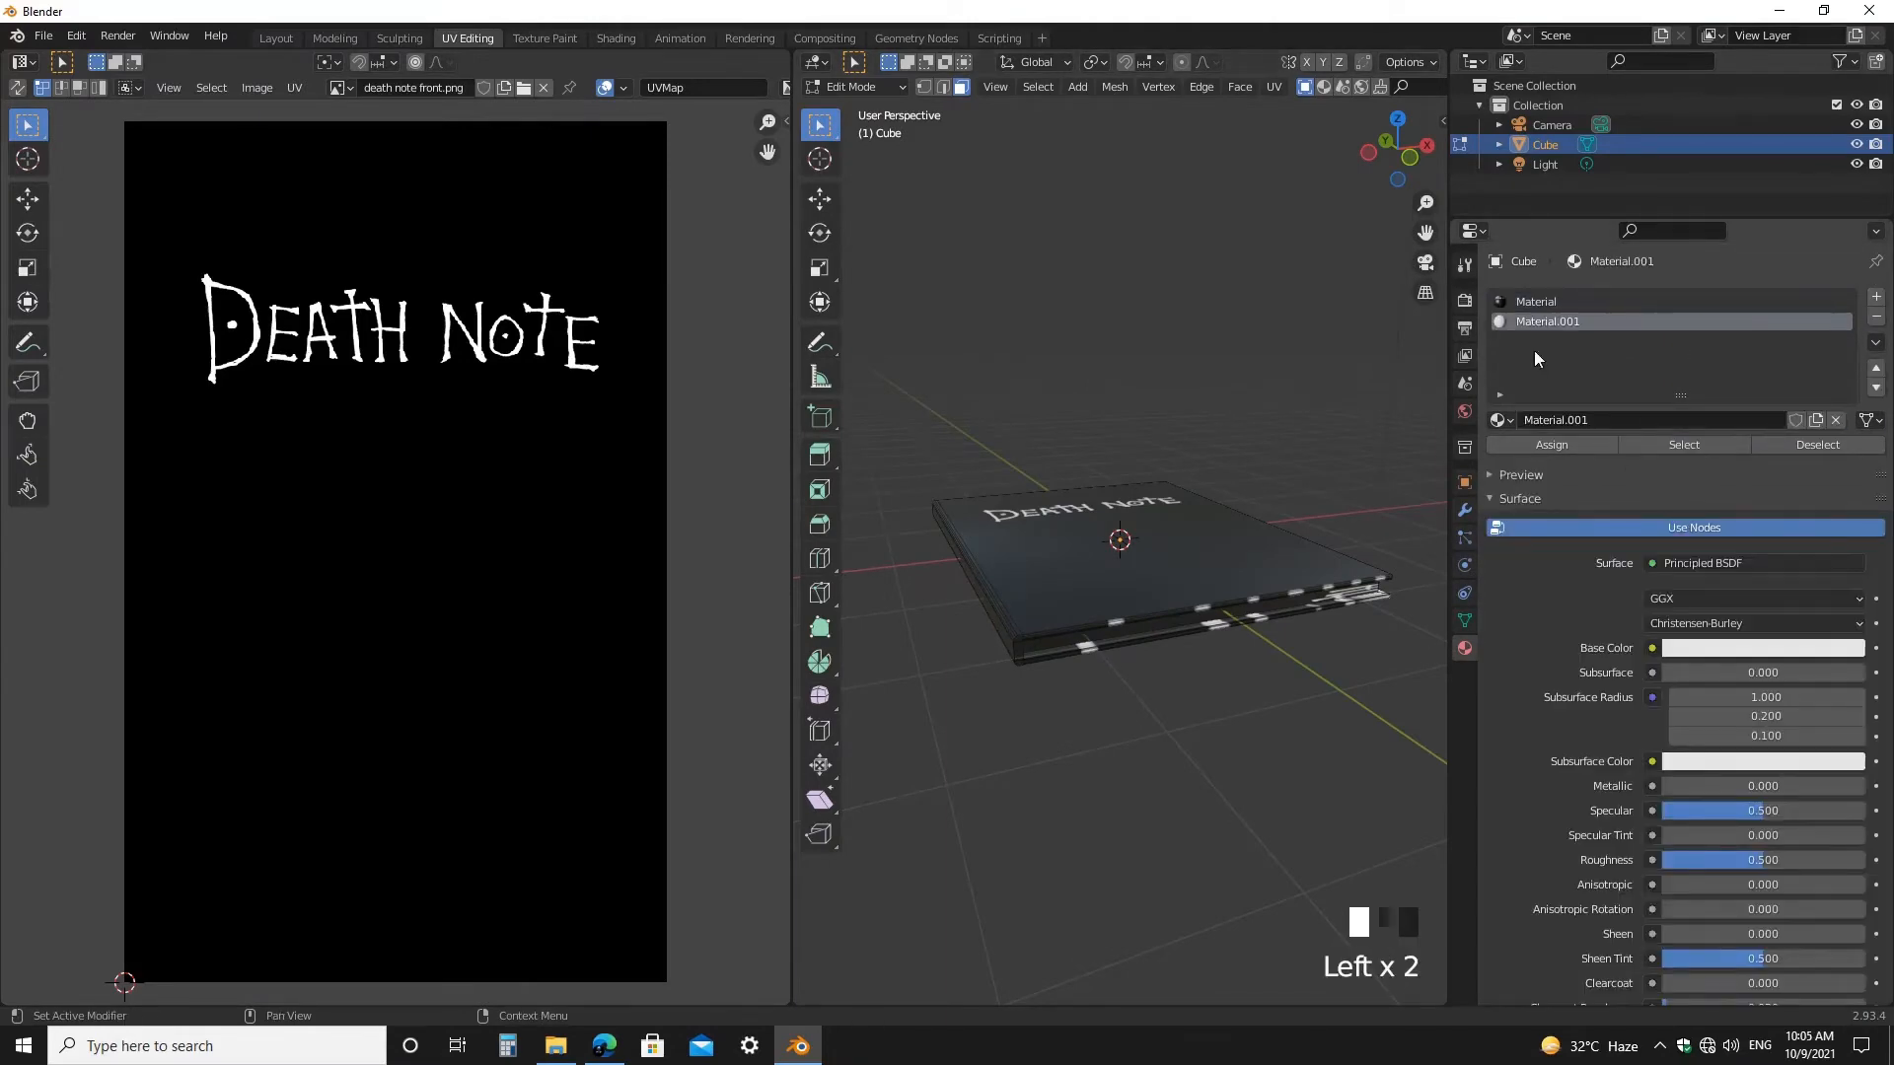
# - Add an Image Texture node to the second material and connect its Color to Base Color
pyautogui.click(620, 39)
pyautogui.hotkey('shift', 'a')
pyautogui.write('im')
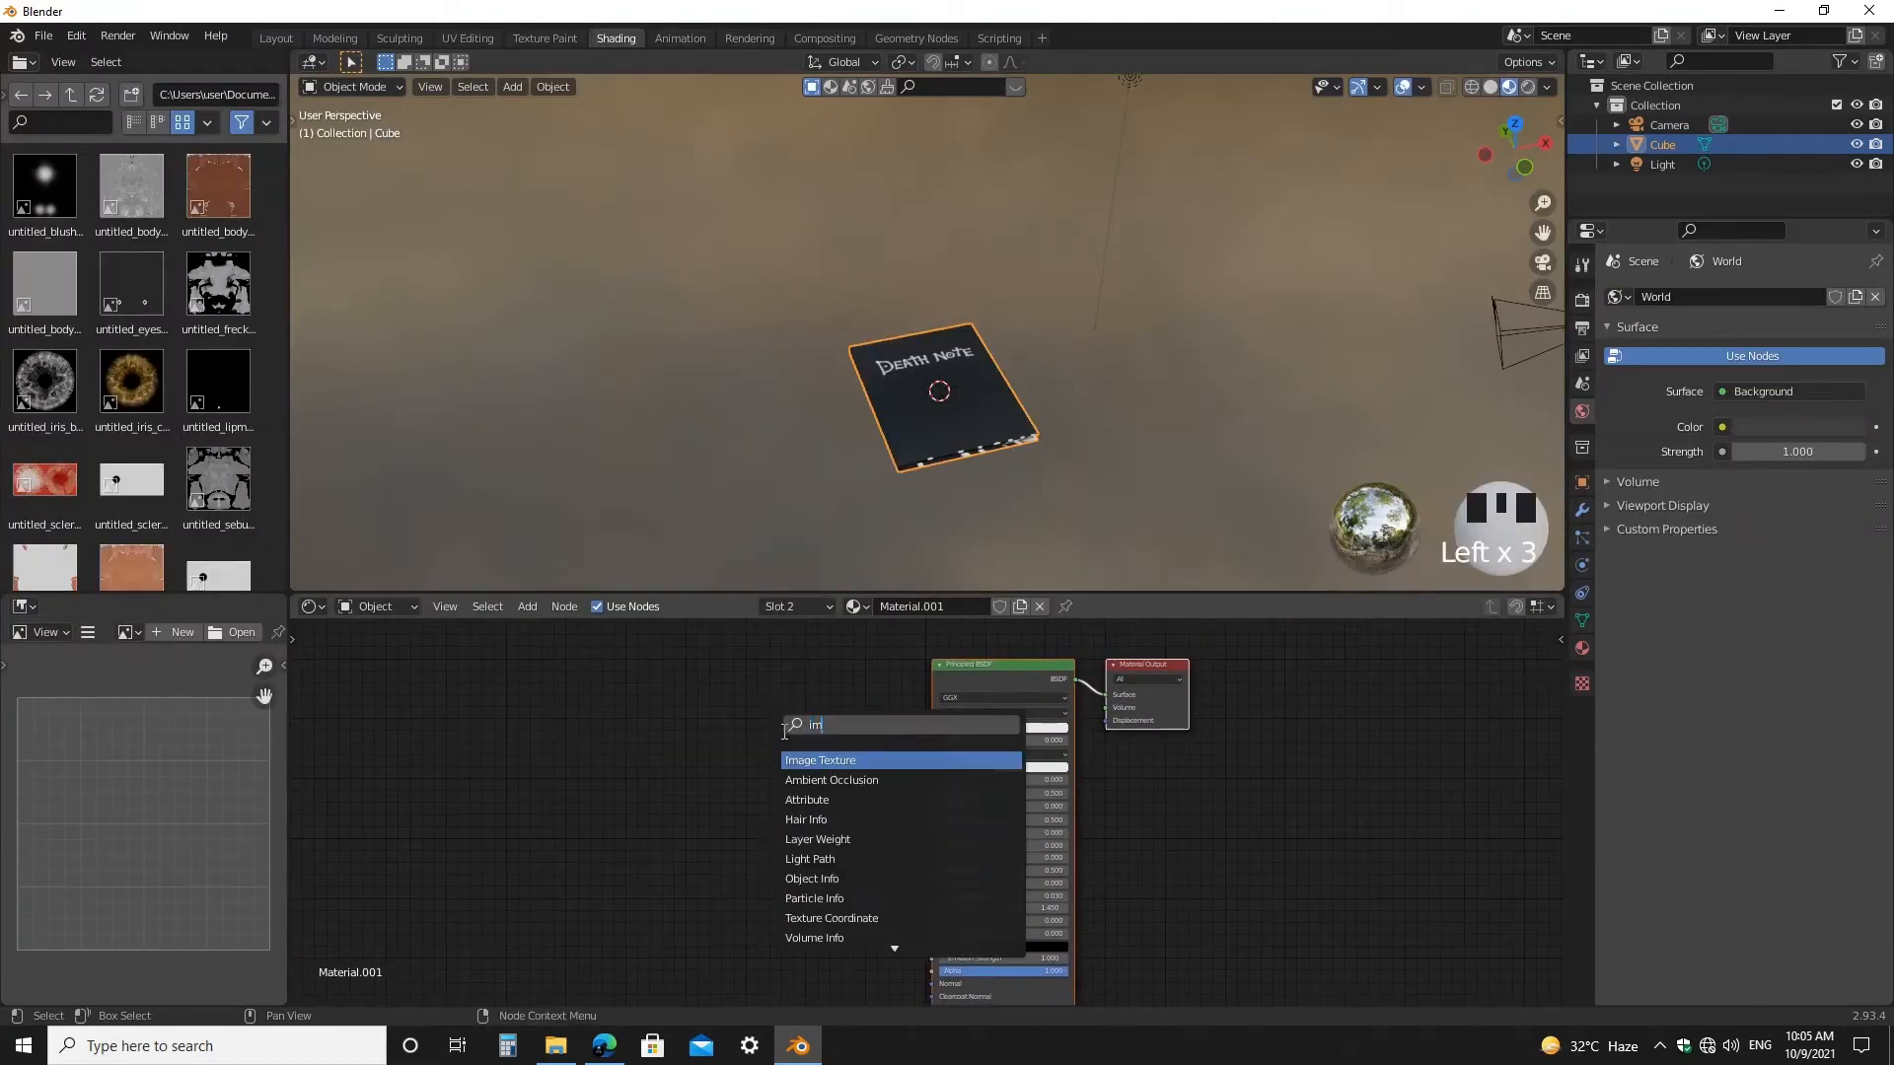
pyautogui.press('Return')
pyautogui.scroll(4, 827, 860)
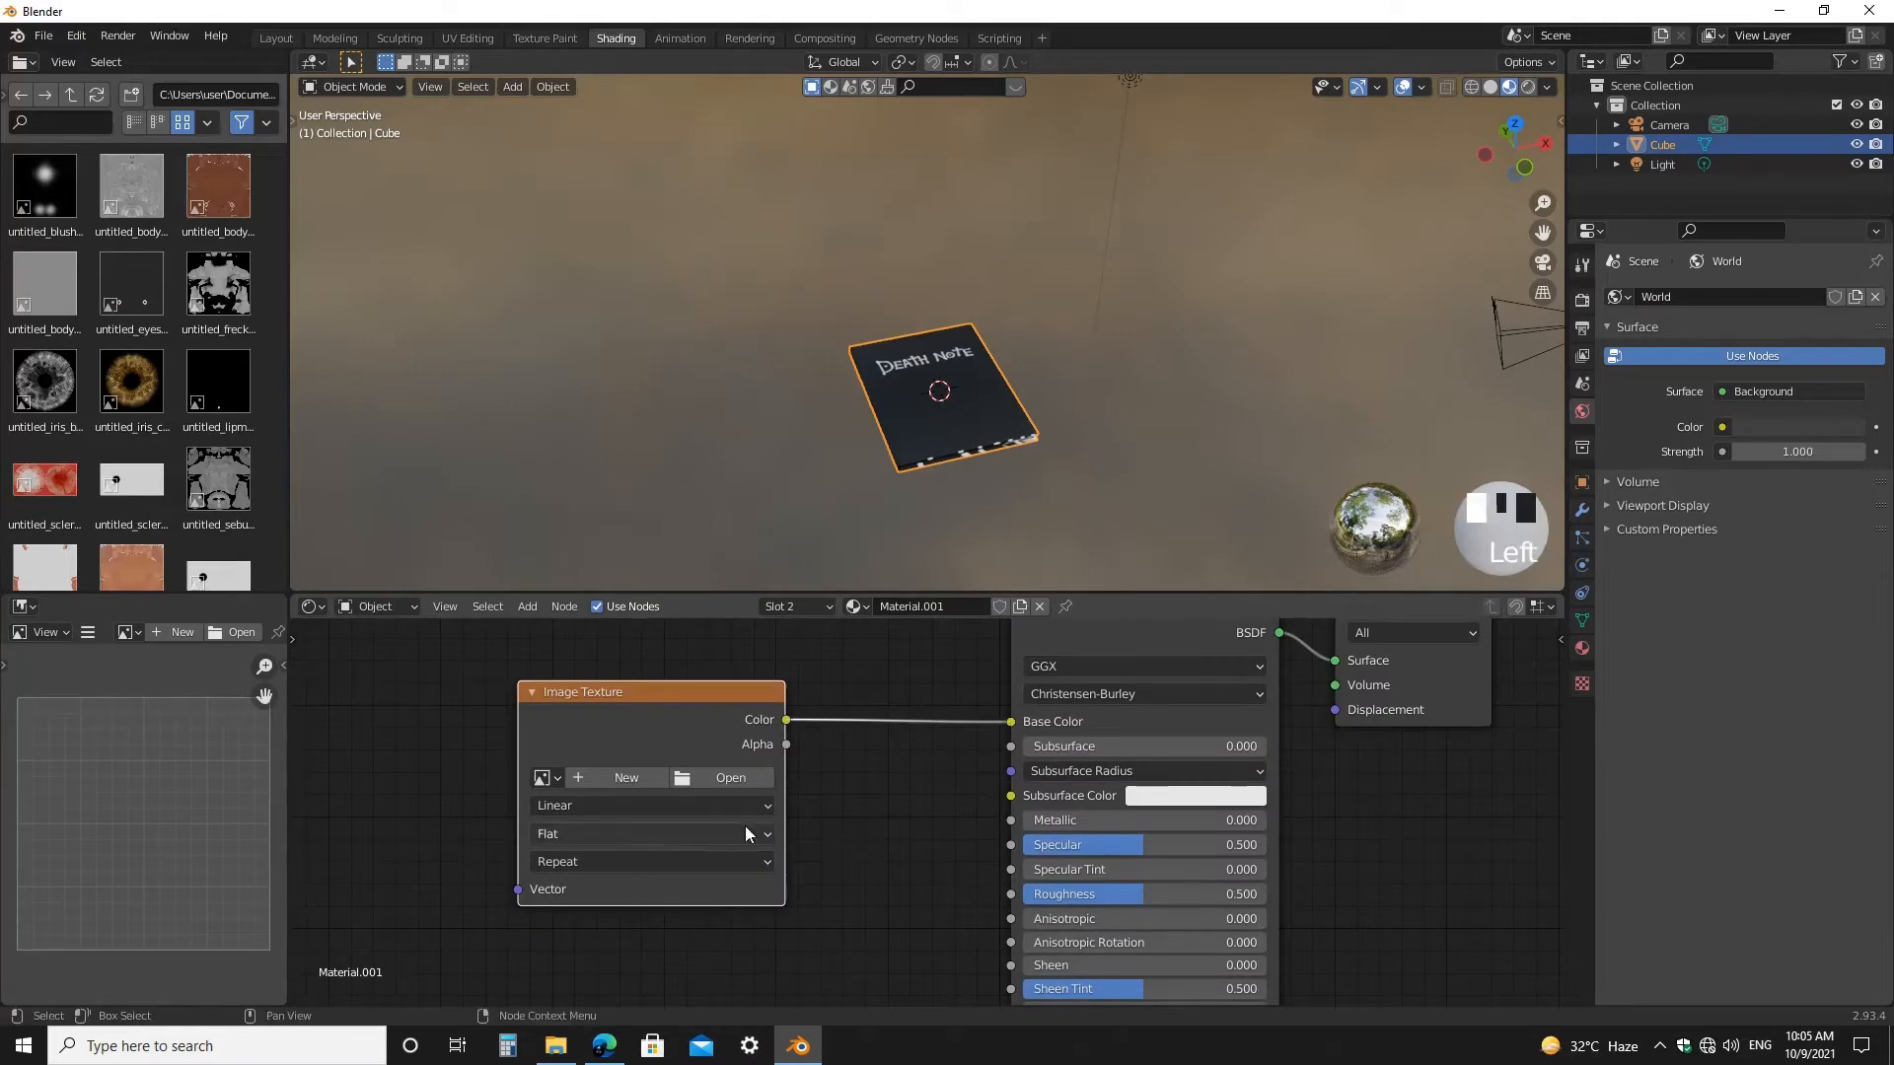
# - Load death note rule.png into the second material's Image Texture node
pyautogui.click(730, 778)
pyautogui.click(579, 706)
pyautogui.scroll(-5, 934, 601)
pyautogui.click(934, 614)
pyautogui.click(1211, 743)
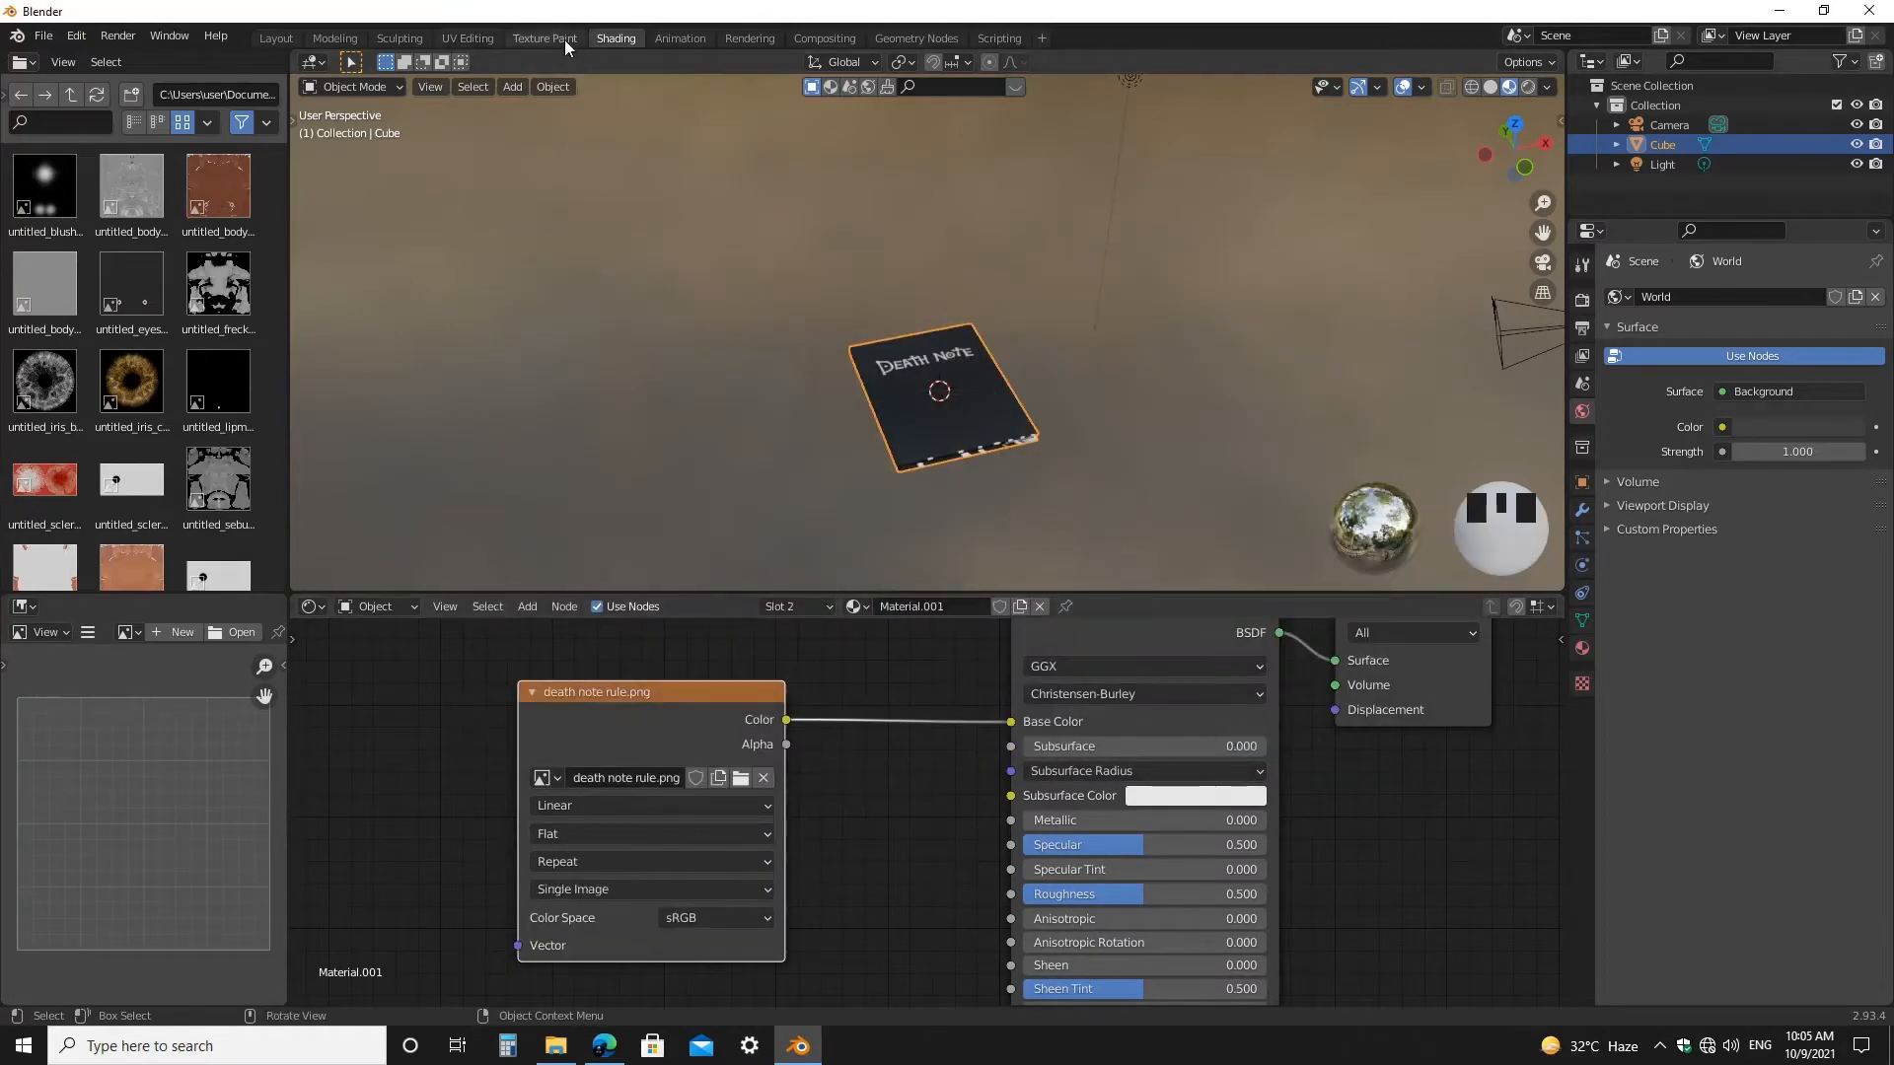
# - Select the book's back cover face for UV editing and display death note rule.png as the UV editor's image
pyautogui.click(468, 39)
pyautogui.moveTo(1163, 641); pyautogui.dragTo(1172, 484, button='middle')
pyautogui.click(1172, 563)
pyautogui.moveTo(1171, 563); pyautogui.dragTo(1308, 629, button='middle')
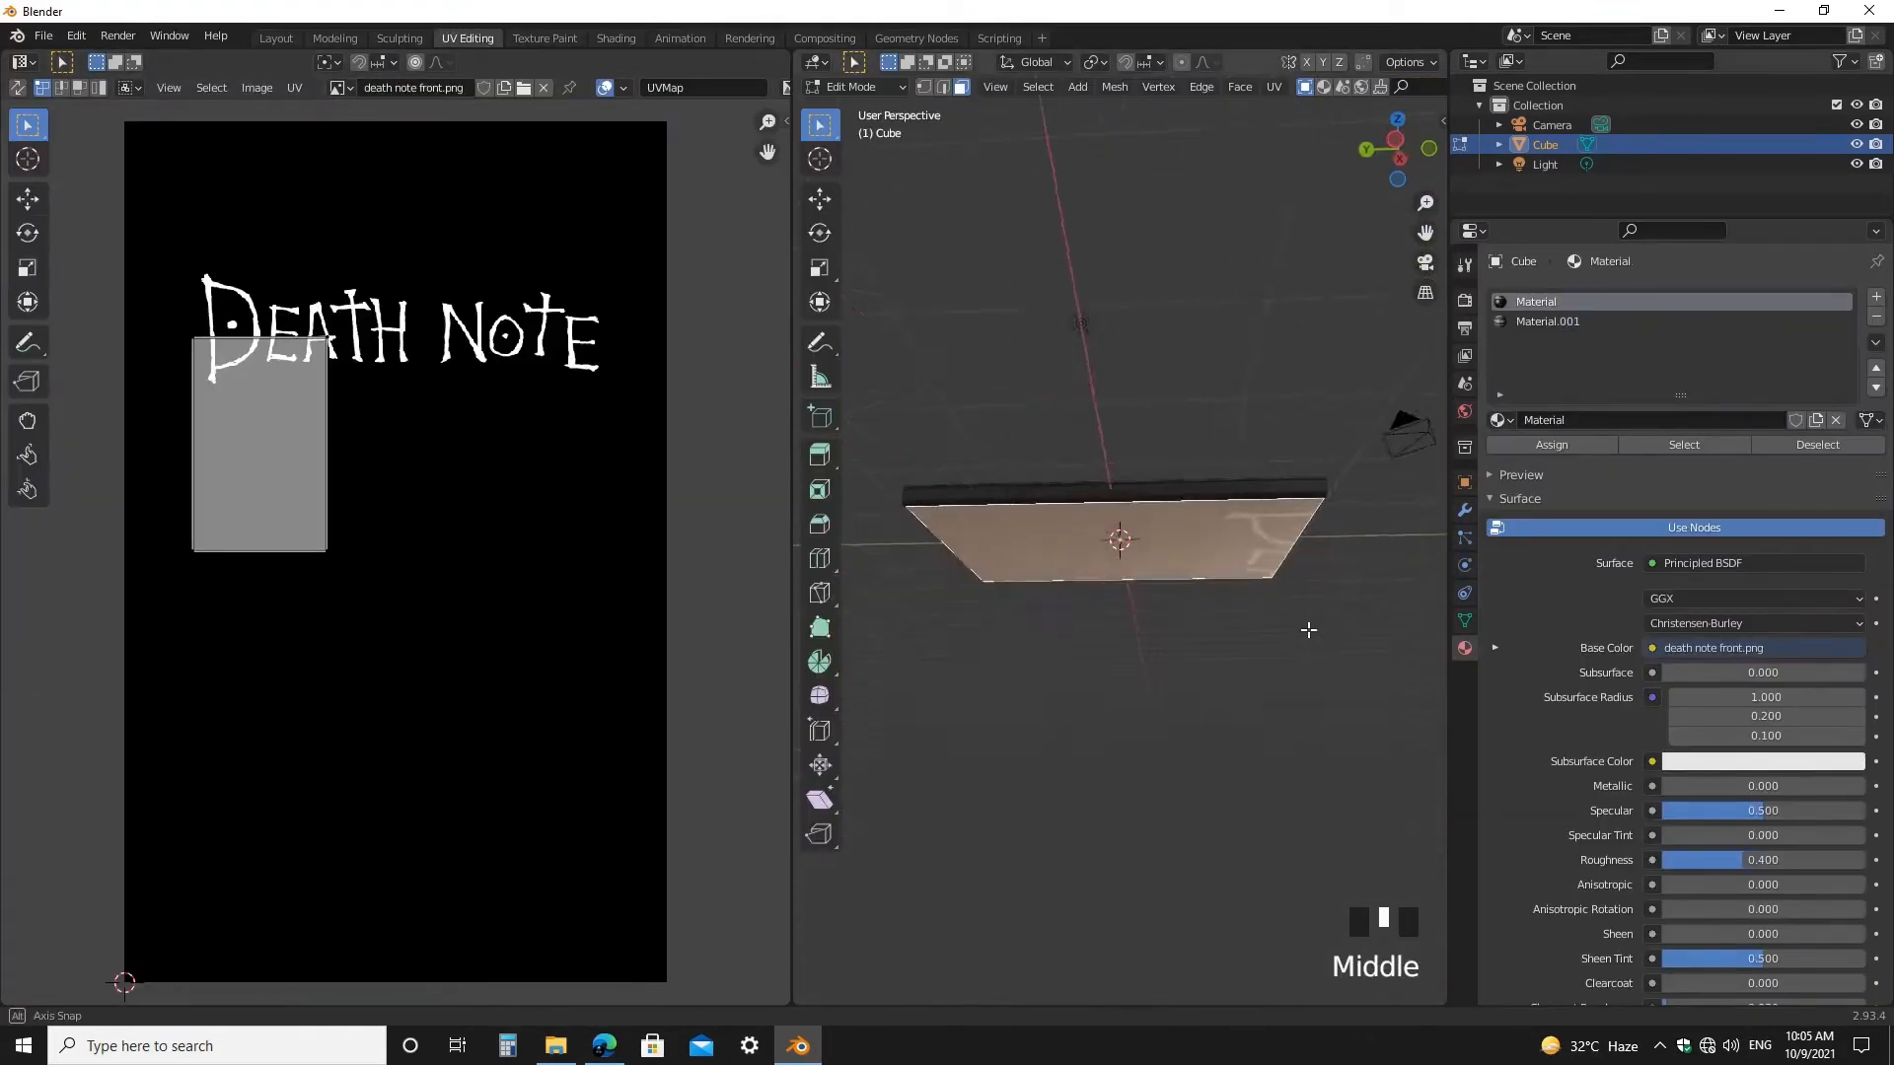
pyautogui.press('`')
pyautogui.click(340, 87)
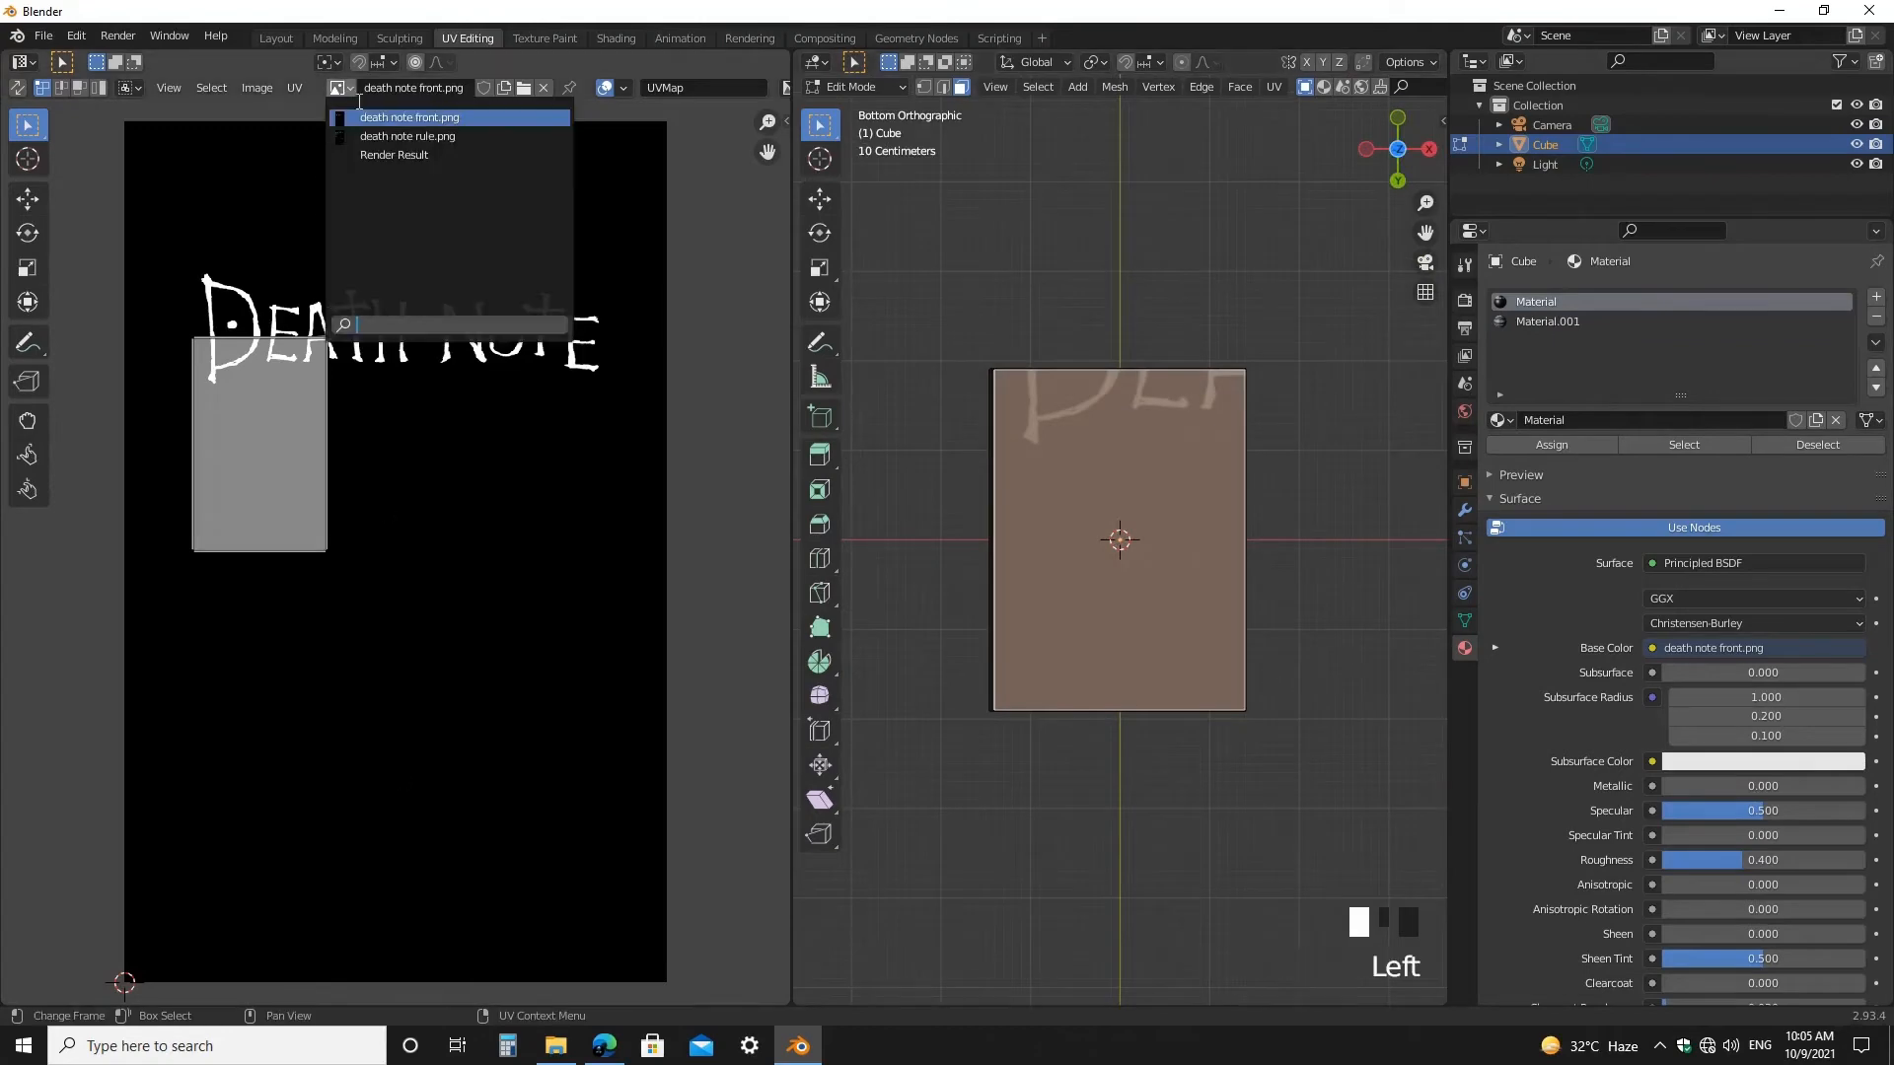
pyautogui.click(406, 136)
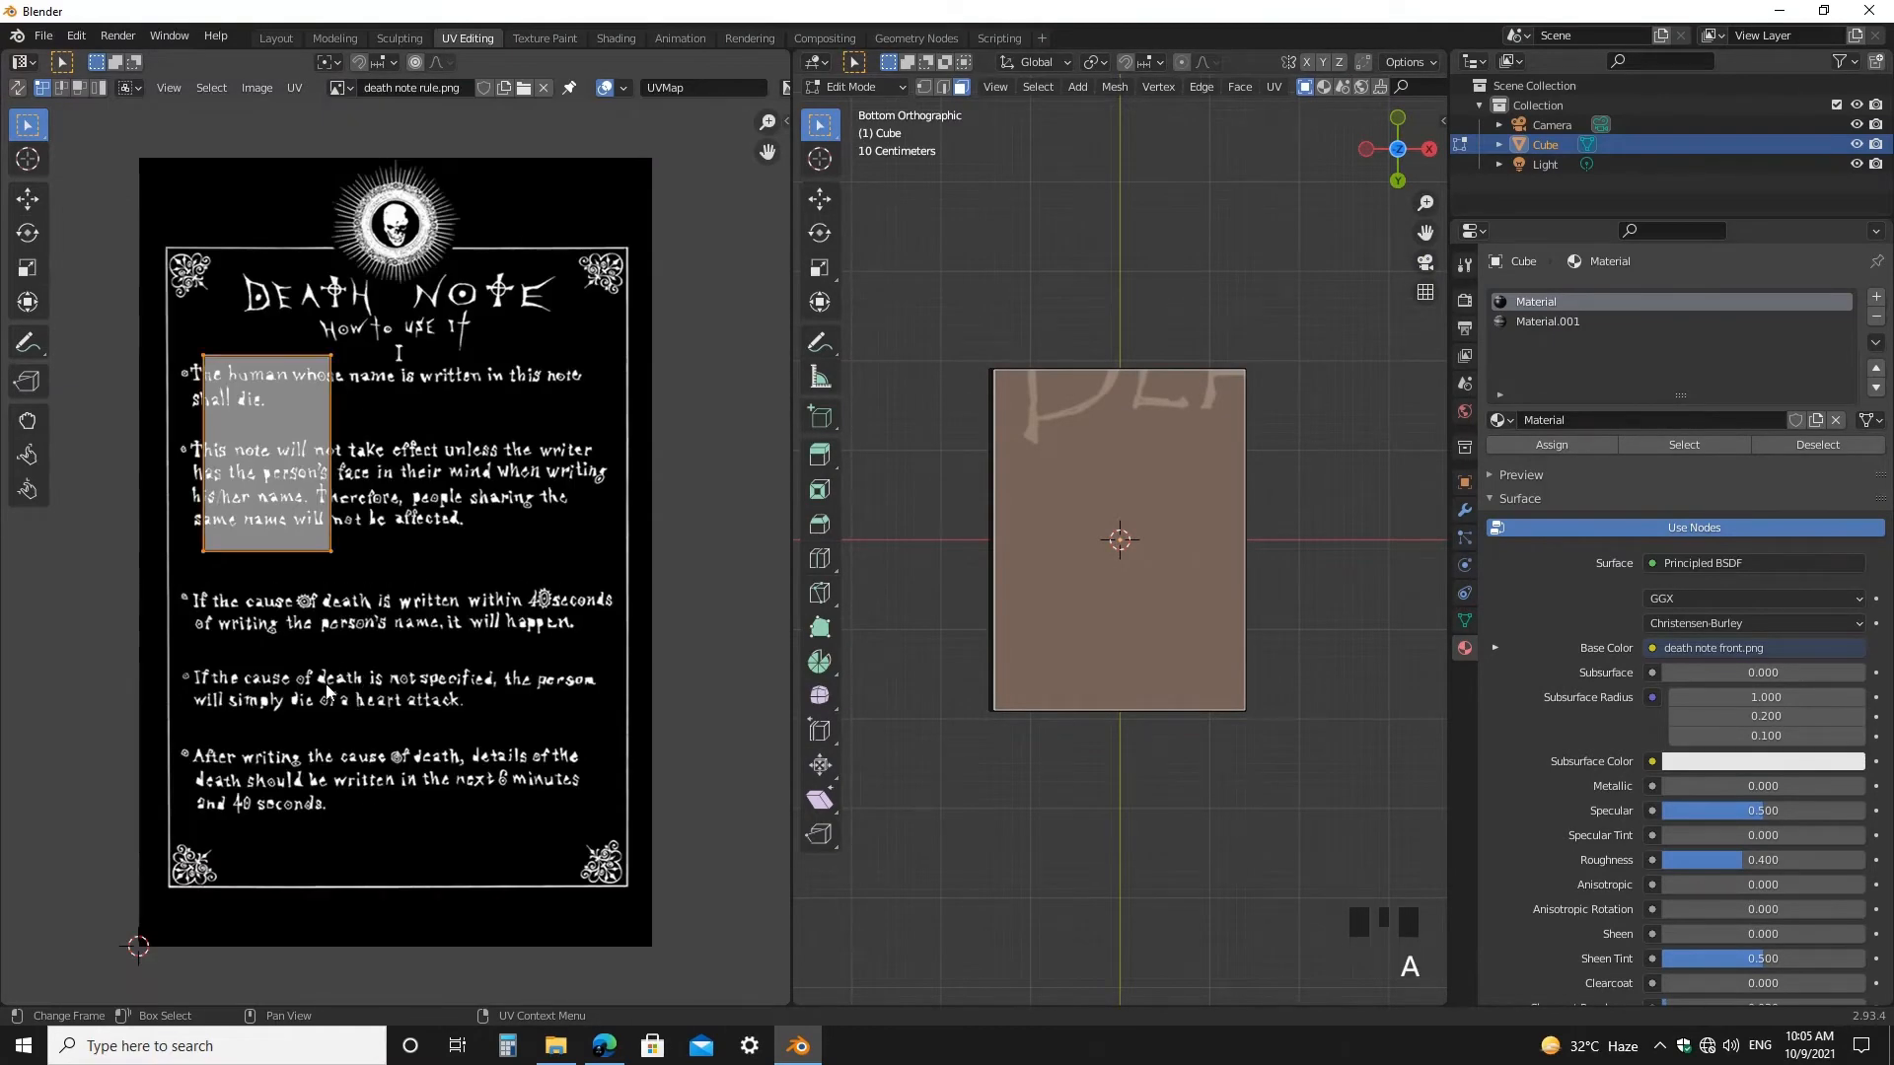
# - Scale and move the back cover's UV island until it covers nearly the whole rules image
pyautogui.press('s')
pyautogui.click(619, 867)
pyautogui.press('g')
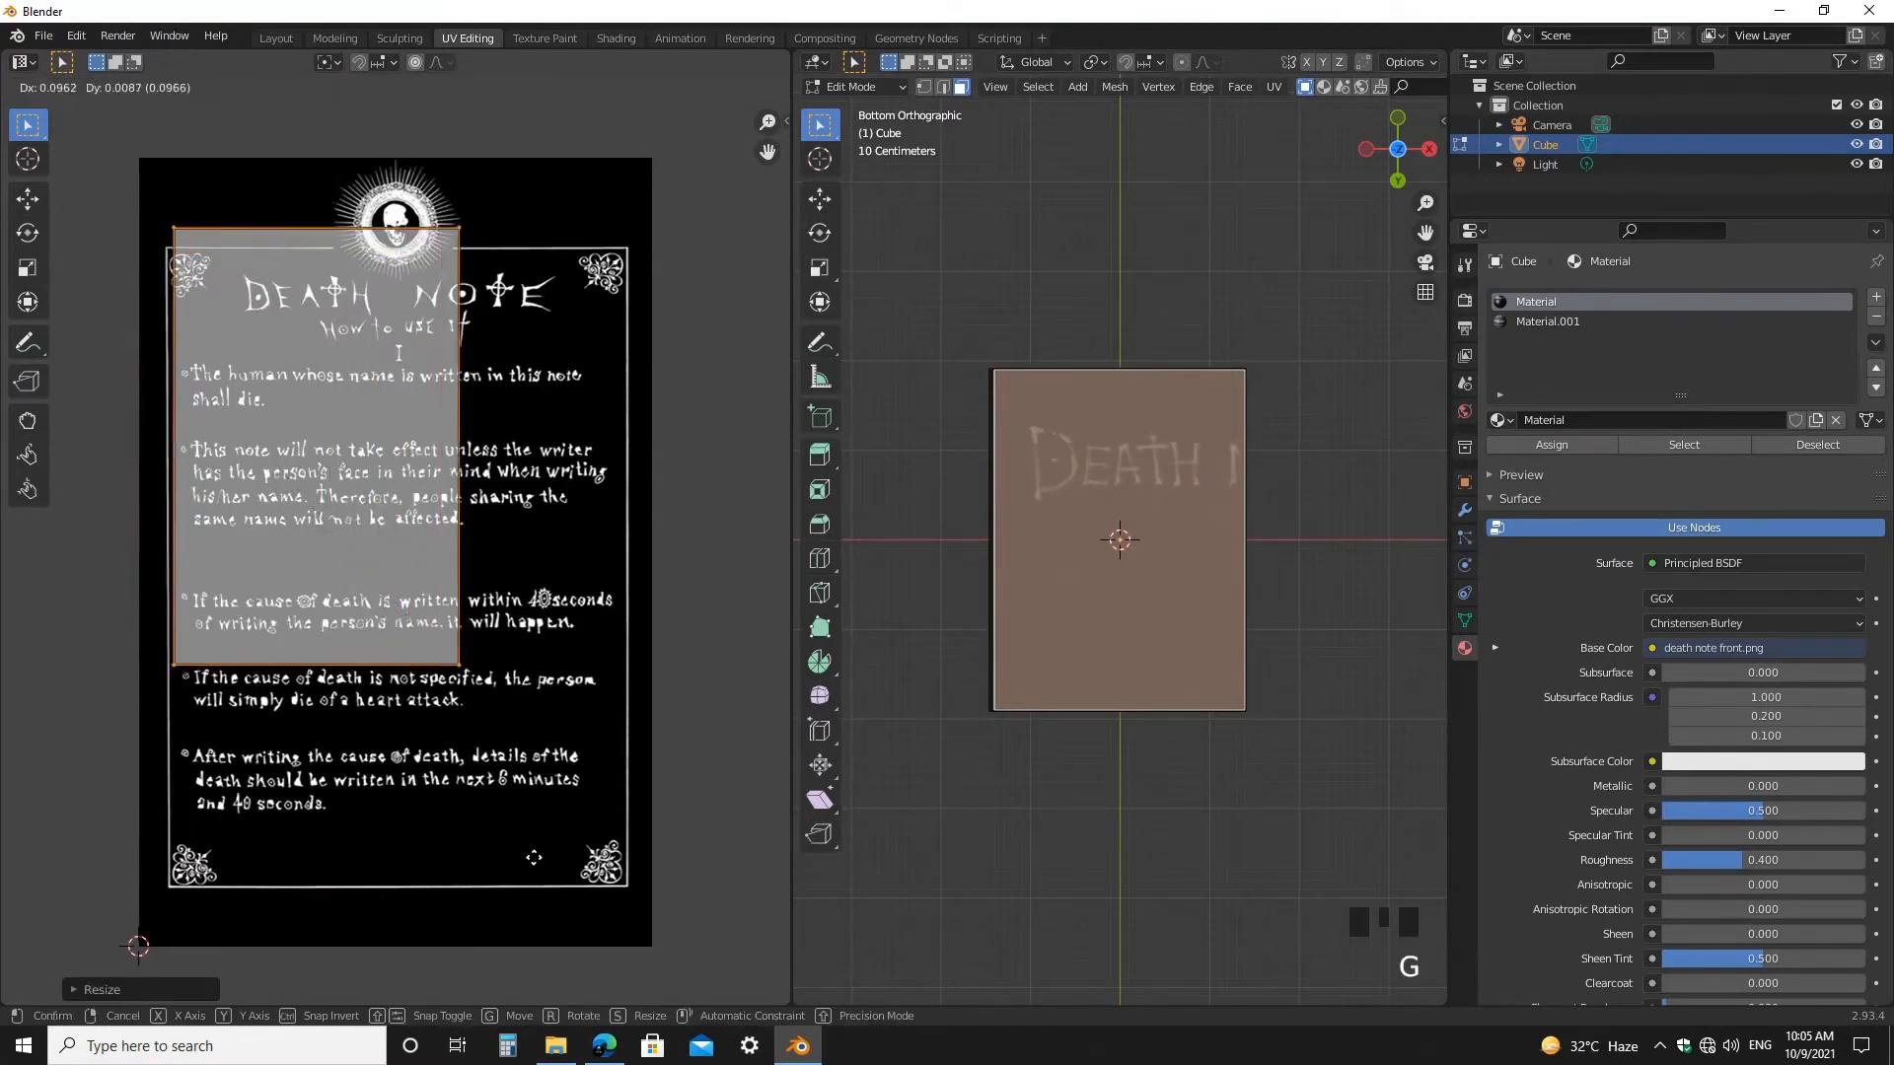
pyautogui.click(580, 861)
pyautogui.press('s')
pyautogui.click(610, 924)
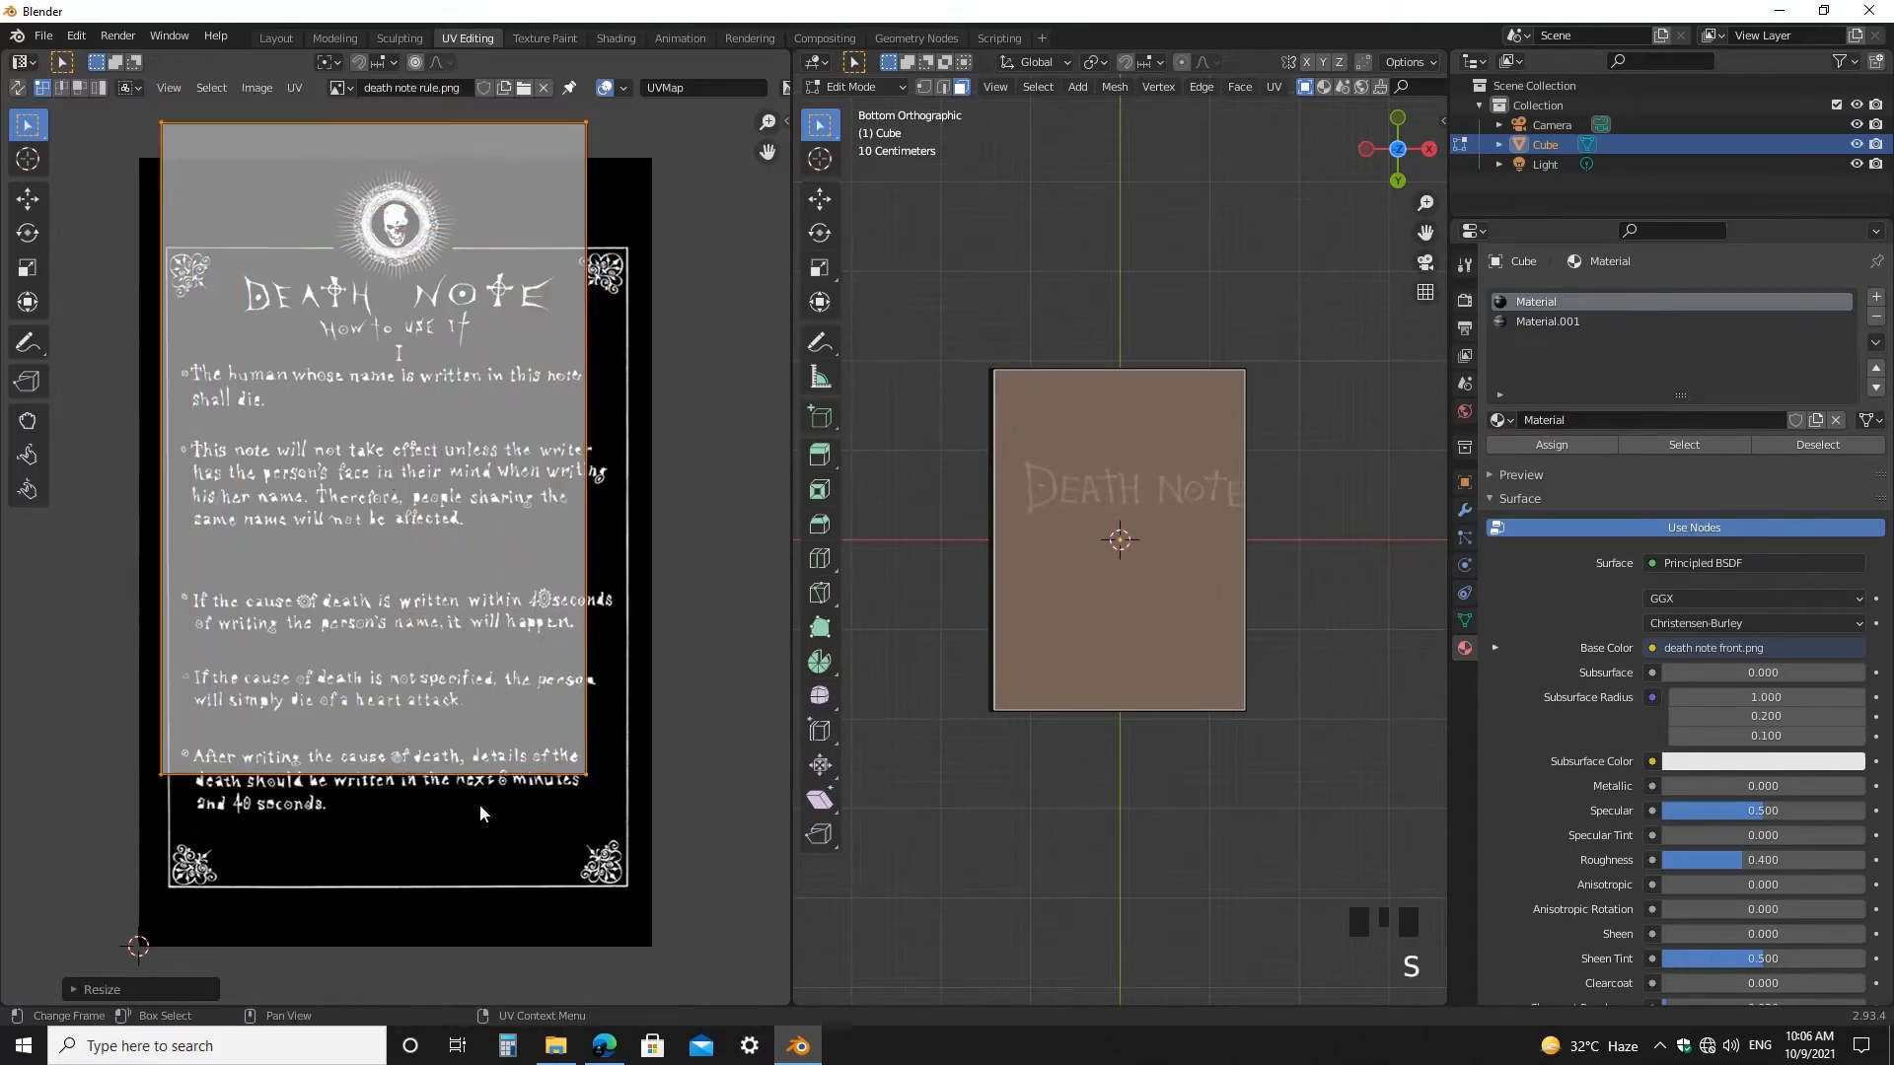
pyautogui.press('s')
pyautogui.click(499, 892)
pyautogui.press('g')
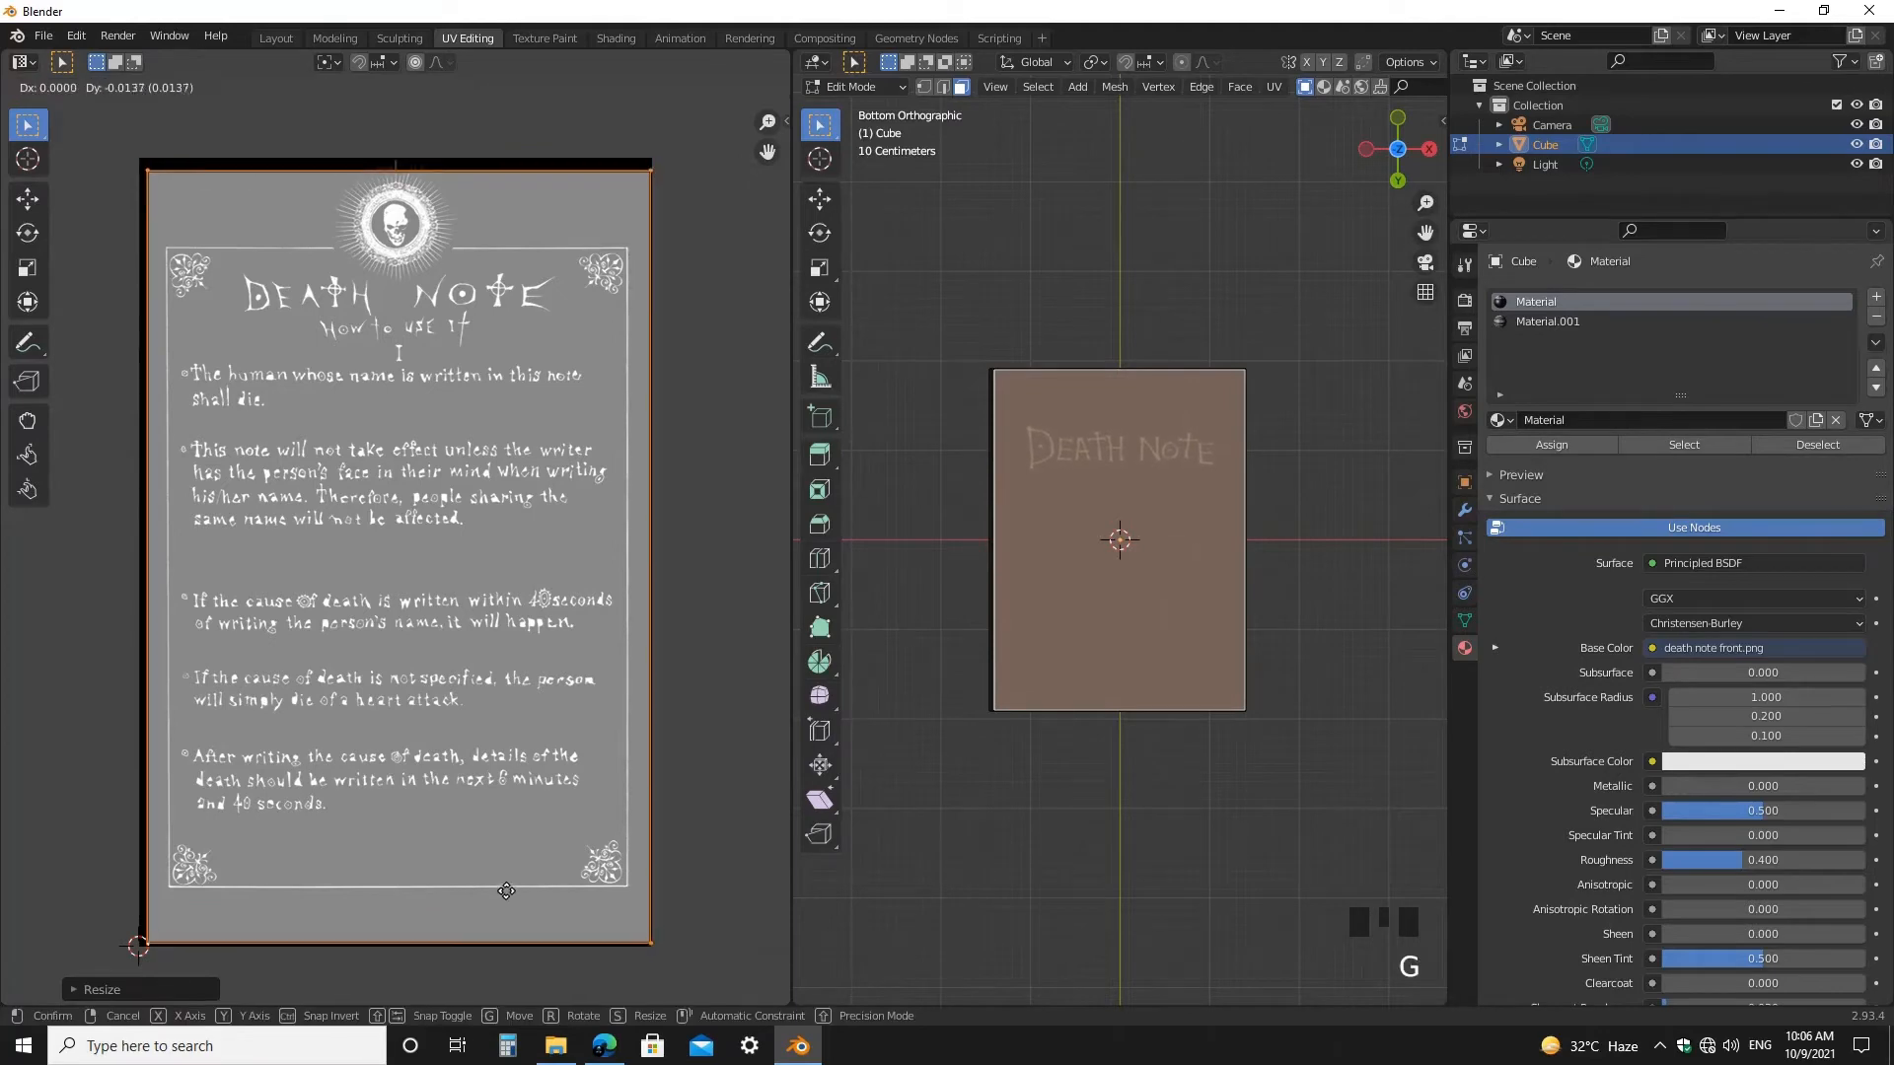
pyautogui.click(502, 891)
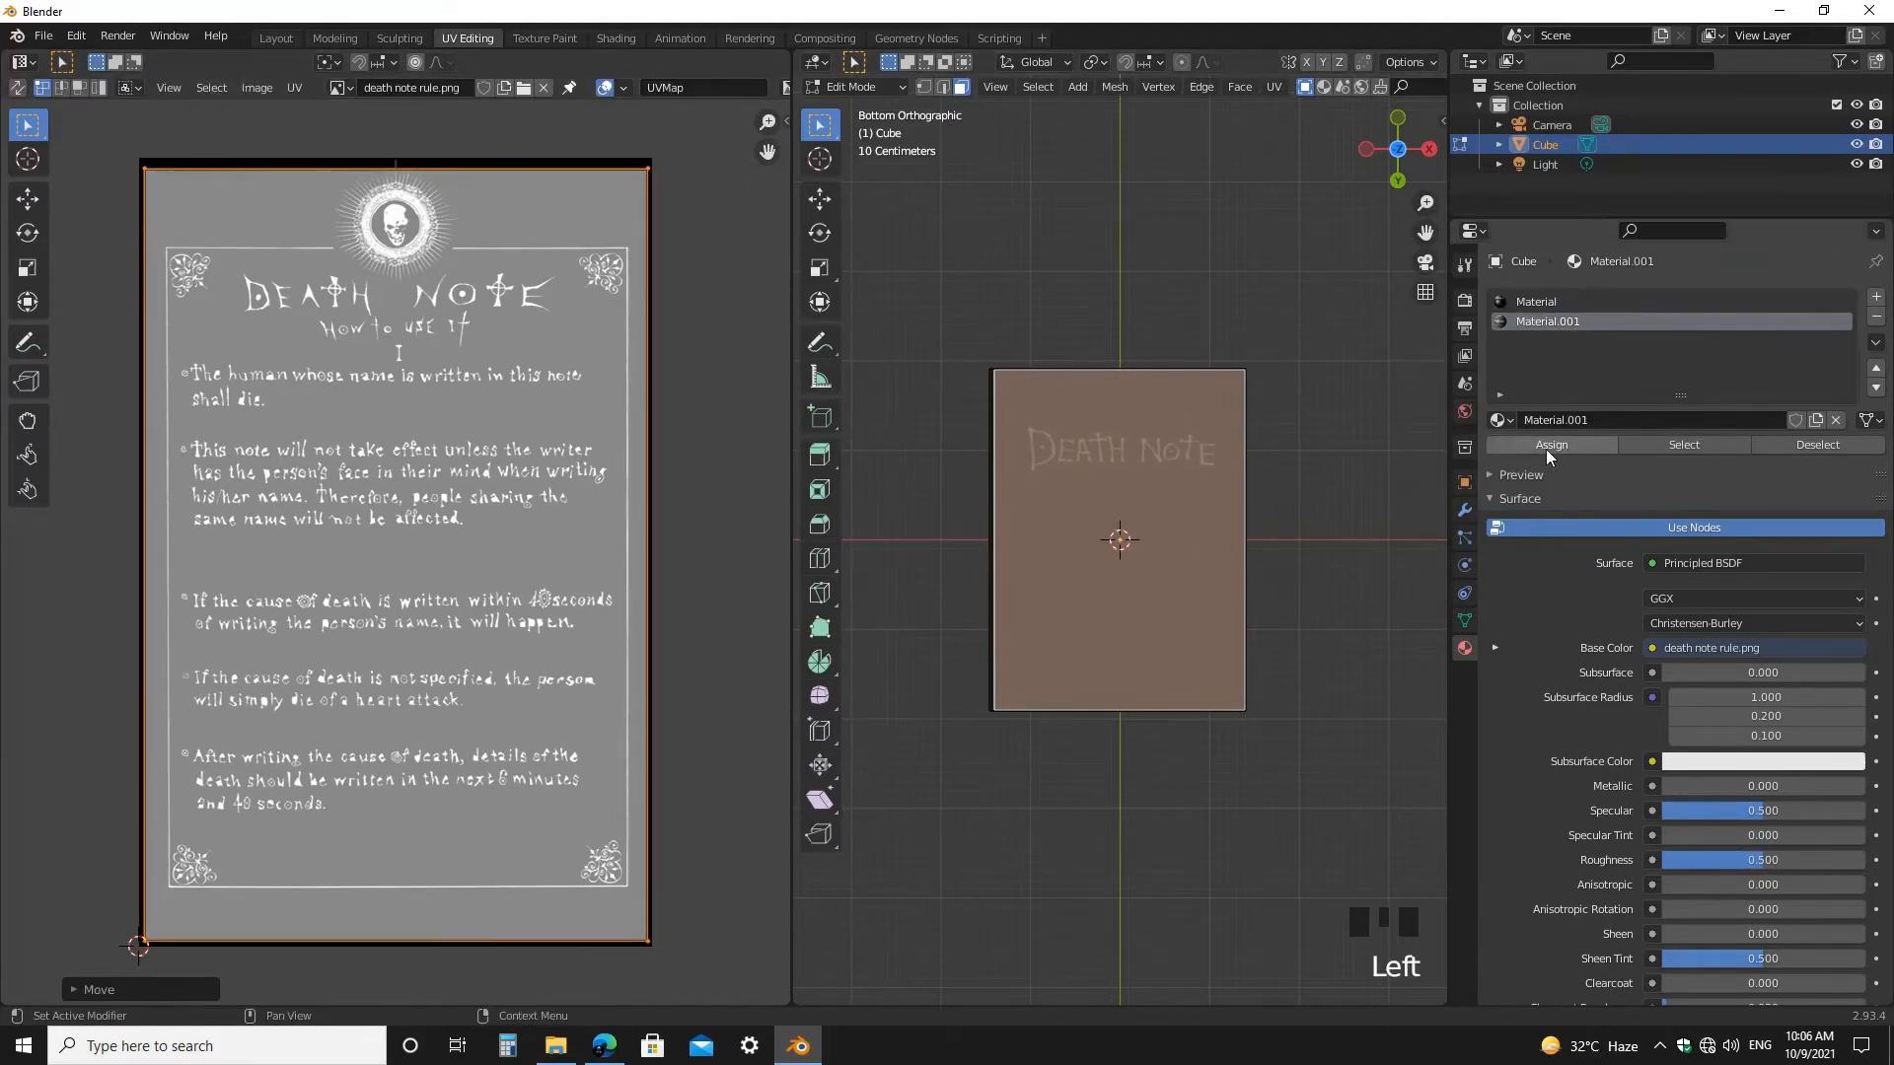
# - Assign Material.001 to the back cover face and rotate that face's UV island by 180°
pyautogui.click(1547, 451)
pyautogui.click(1293, 684)
pyautogui.moveTo(1293, 684); pyautogui.dragTo(1387, 524, button='middle')
pyautogui.click(1163, 557)
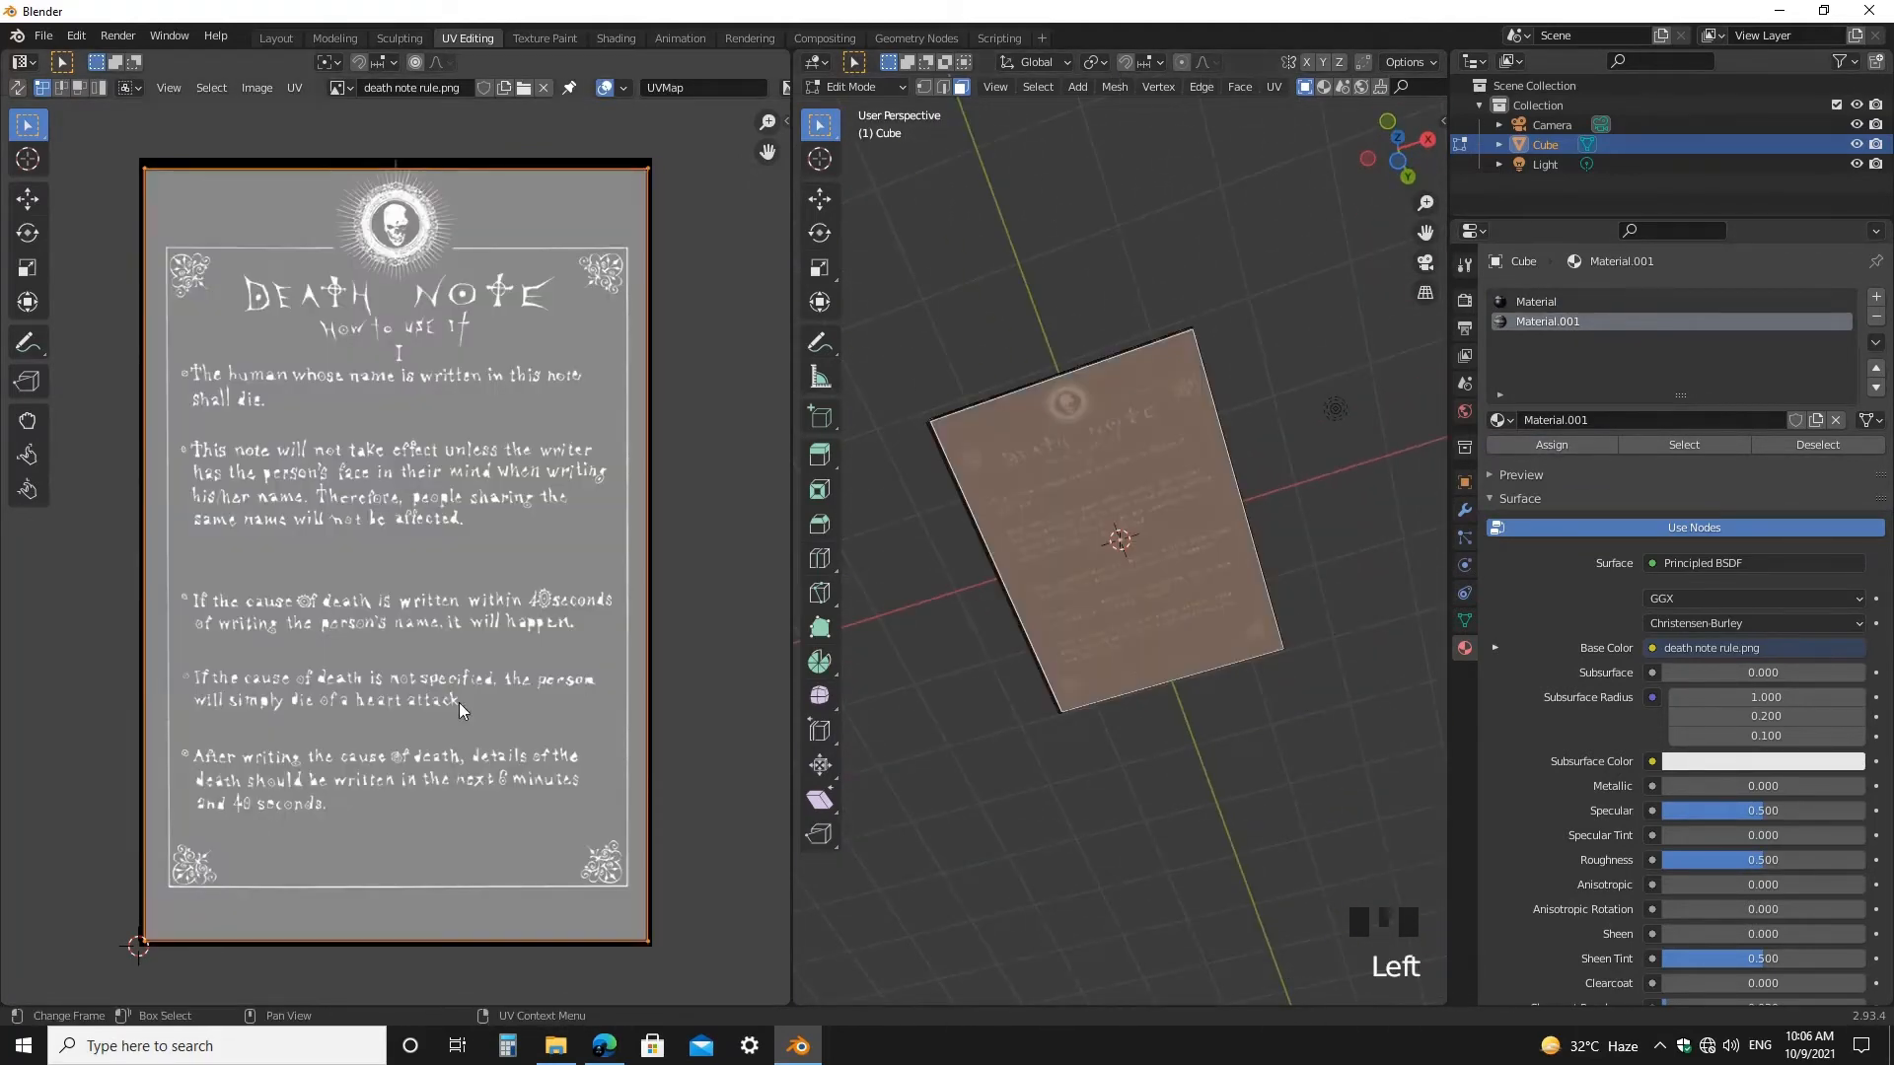
pyautogui.write('80')
pyautogui.click(476, 777)
# - Examine both covers and the page edges of the book from several angles
pyautogui.moveTo(1149, 582); pyautogui.dragTo(1184, 611, button='middle')
pyautogui.moveTo(1184, 611); pyautogui.dragTo(1253, 819, button='middle')
pyautogui.press('`')
pyautogui.click(1221, 627)
pyautogui.moveTo(1351, 622); pyautogui.dragTo(1332, 780, button='middle')
pyautogui.moveTo(1283, 720); pyautogui.dragTo(1095, 770, button='middle')
pyautogui.press('`')
pyautogui.click(1103, 656)
pyautogui.moveTo(1103, 657); pyautogui.dragTo(1115, 591, button='middle')
pyautogui.click(1061, 403)
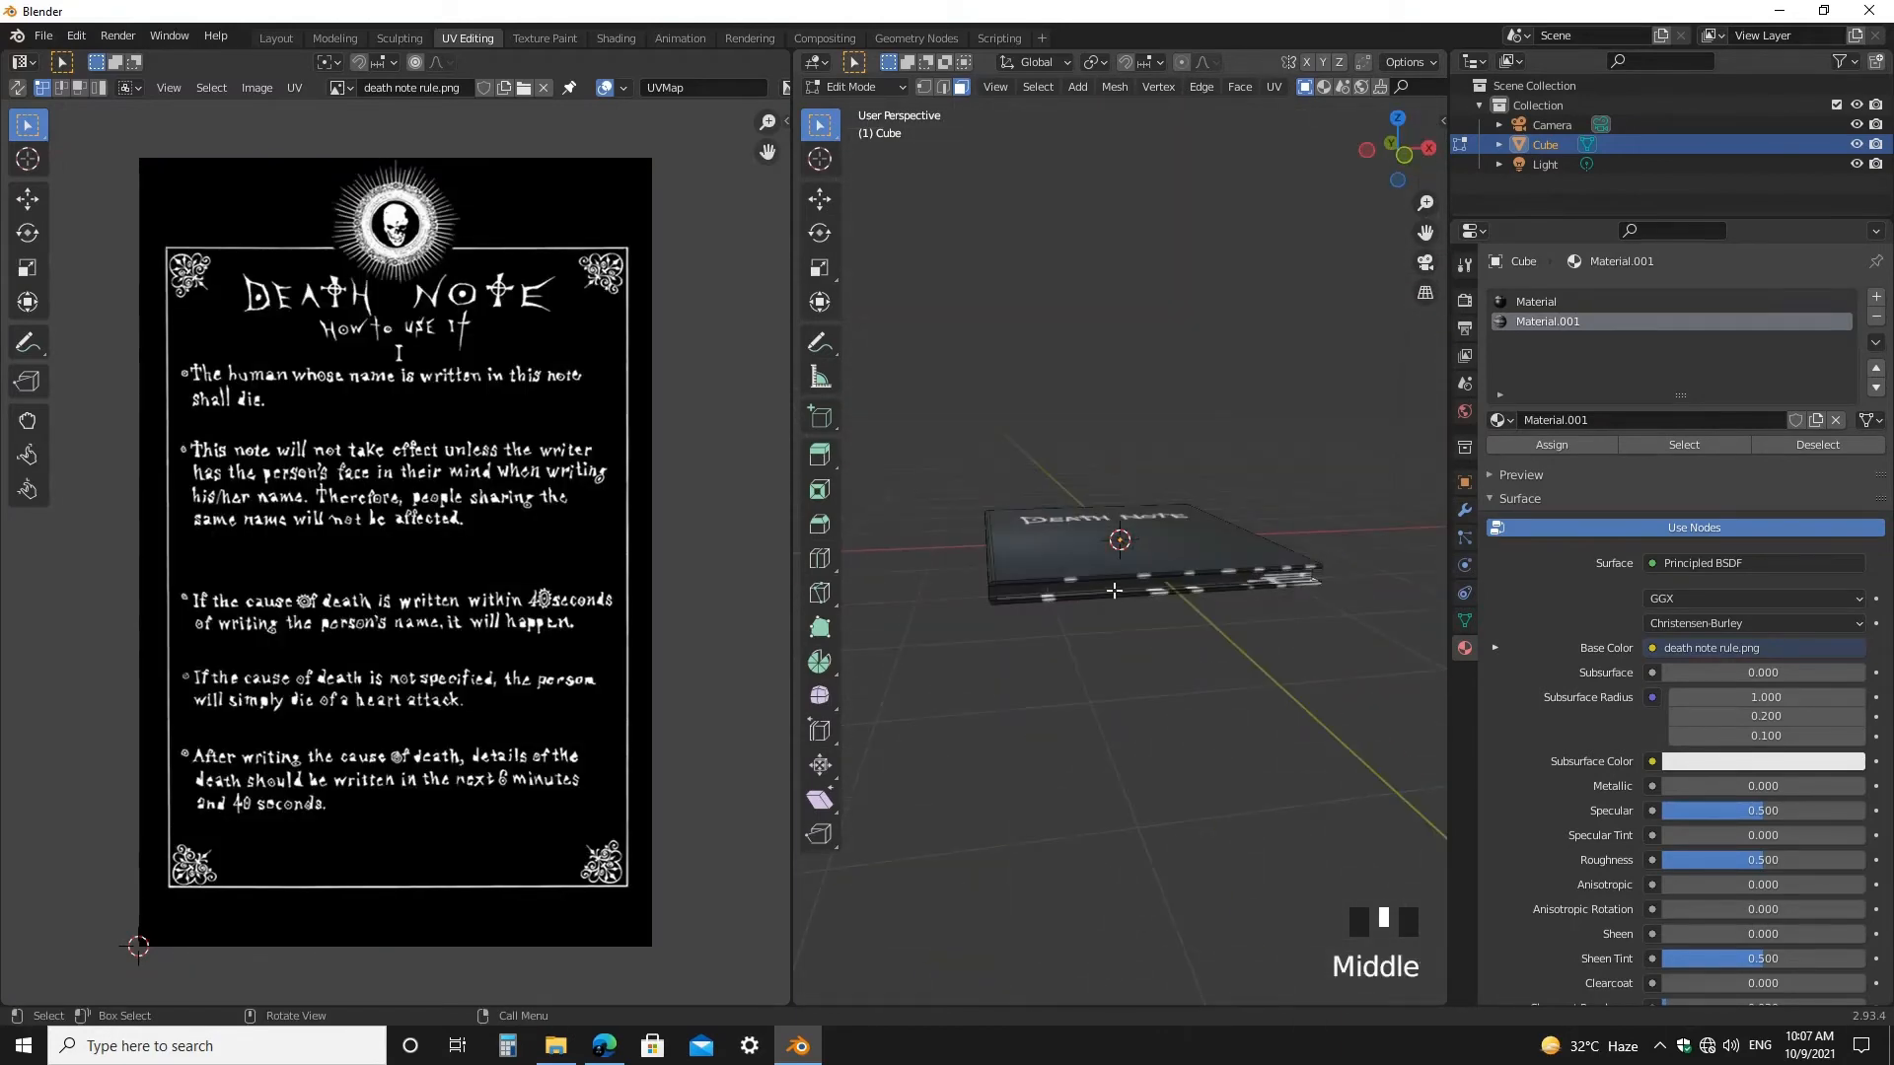
# - Add a third material to the book and connect a new Image Texture node's Color to its Base Color
pyautogui.click(1876, 297)
pyautogui.click(1677, 419)
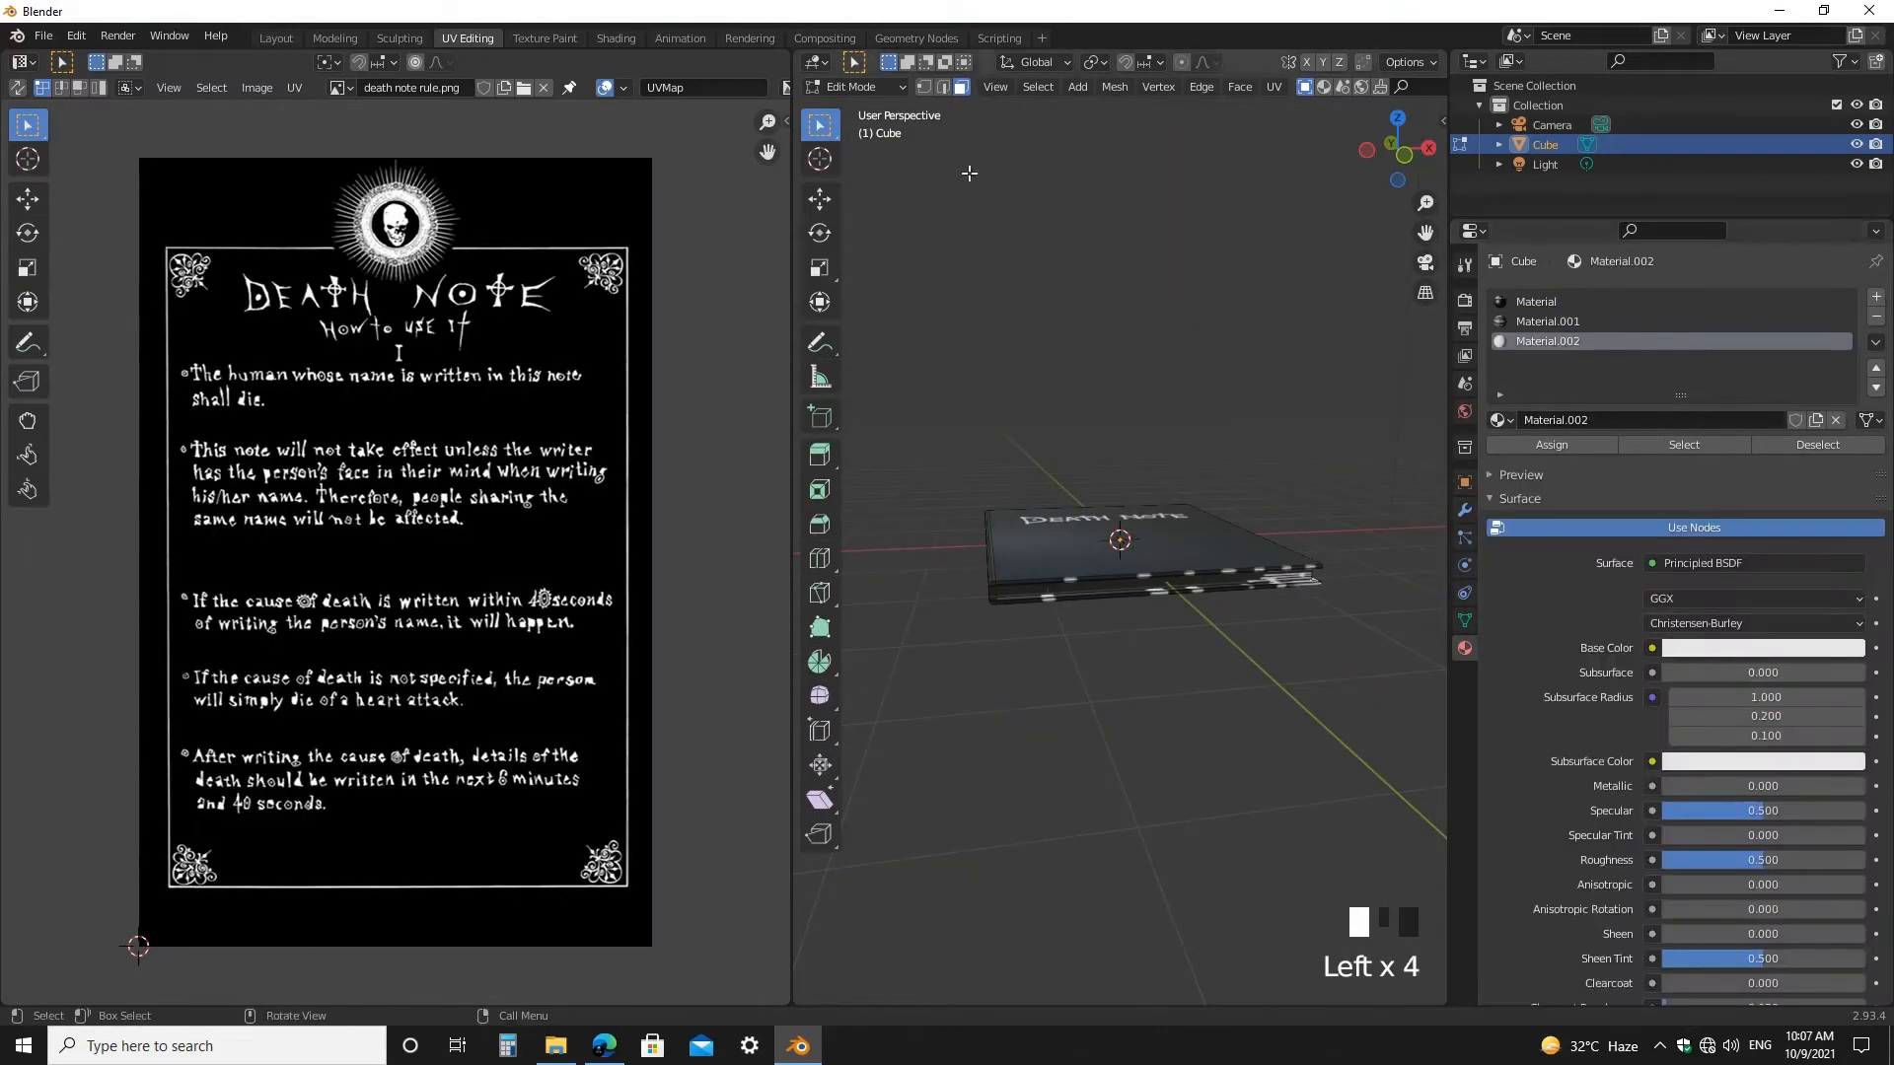
pyautogui.click(616, 37)
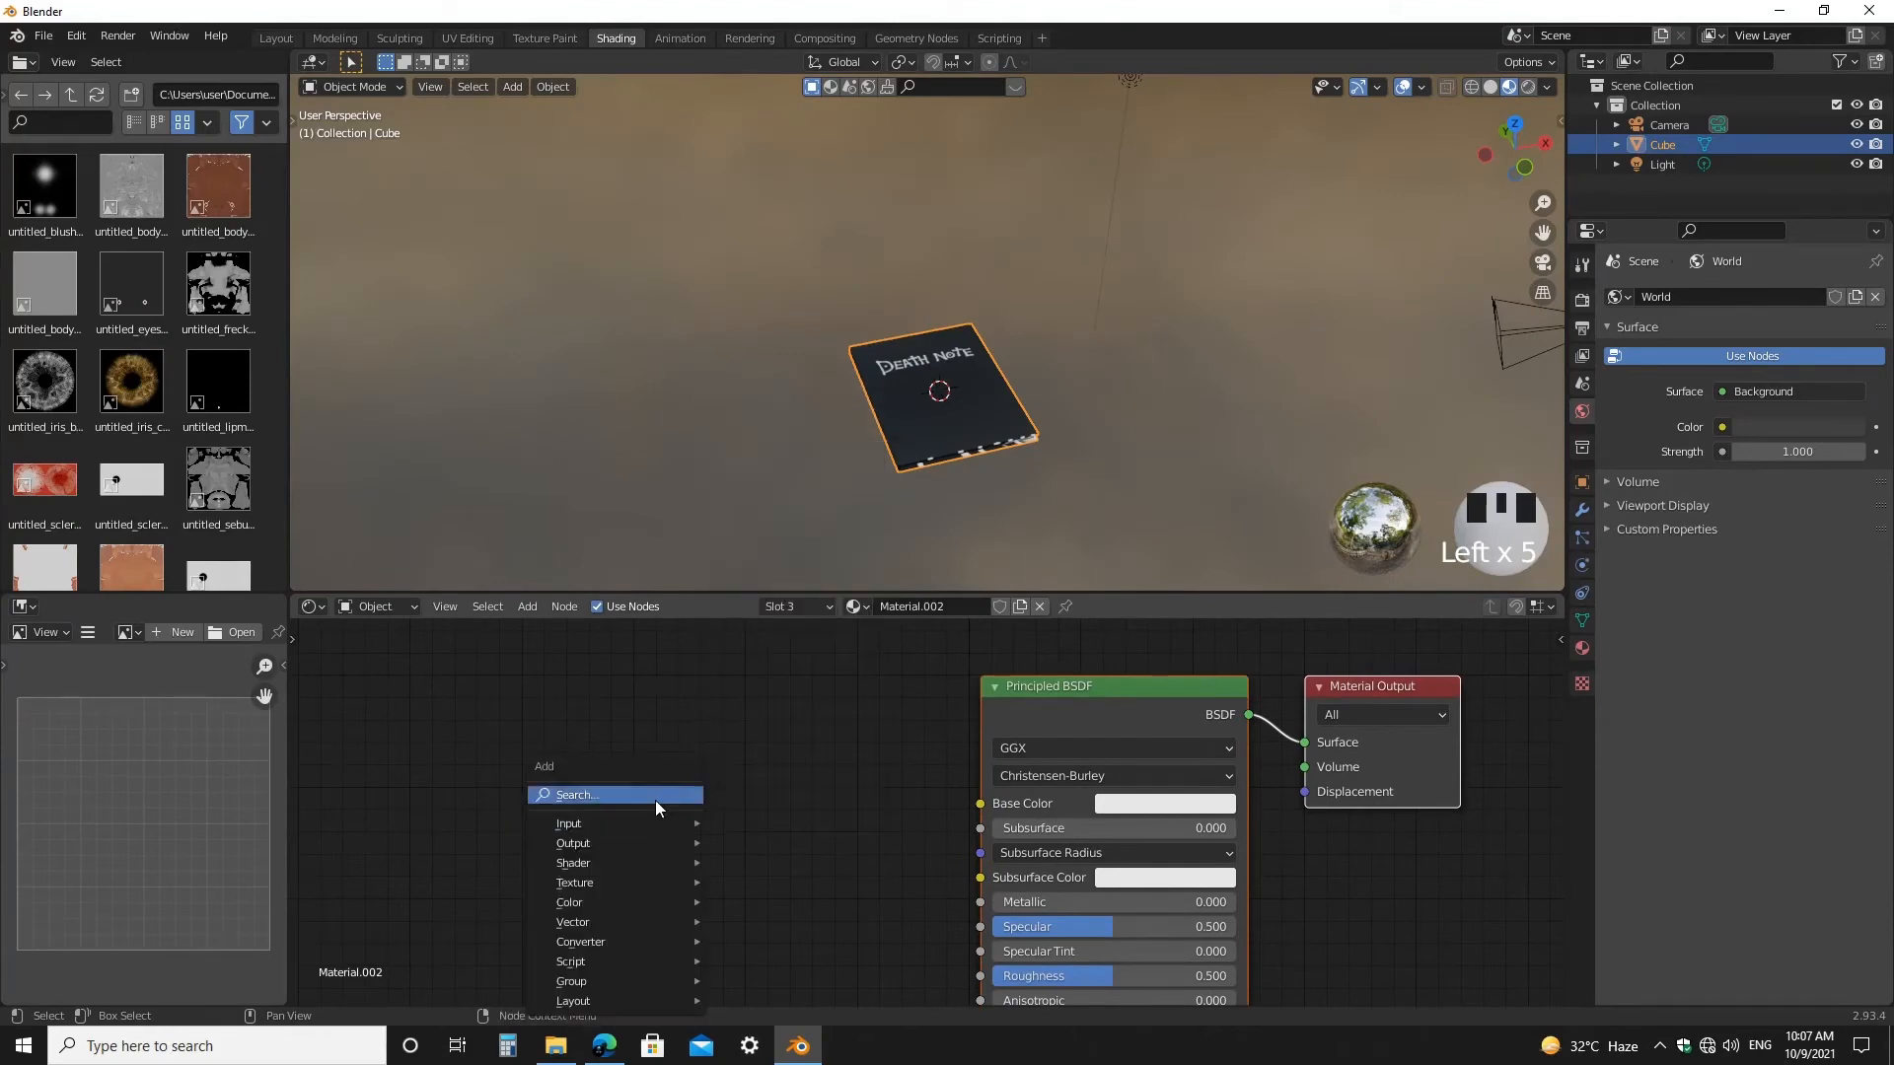
pyautogui.write('imahe')
pyautogui.press('Return')
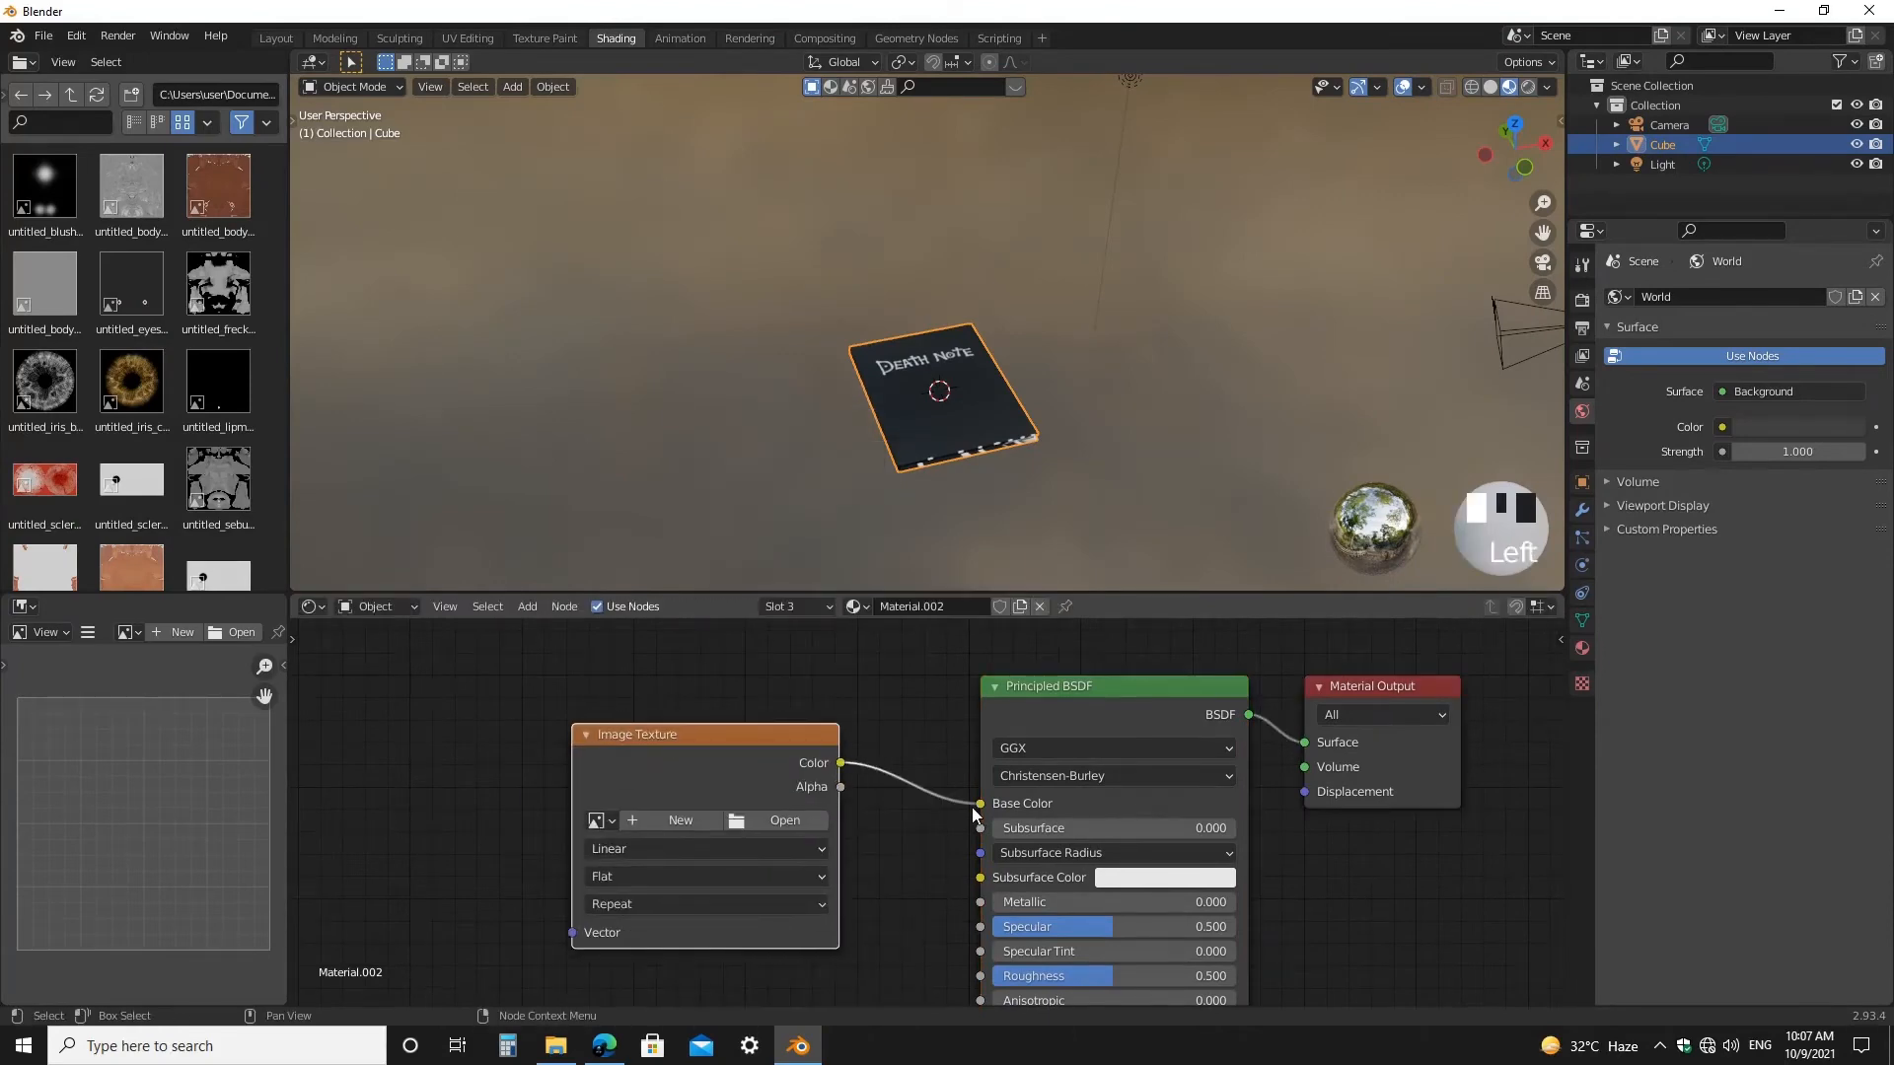
# - Load books and notes.png into the third material's Image Texture node
pyautogui.click(785, 820)
pyautogui.click(577, 706)
pyautogui.scroll(-10, 1082, 587)
pyautogui.scroll(7, 1081, 591)
pyautogui.click(1228, 464)
pyautogui.click(1204, 750)
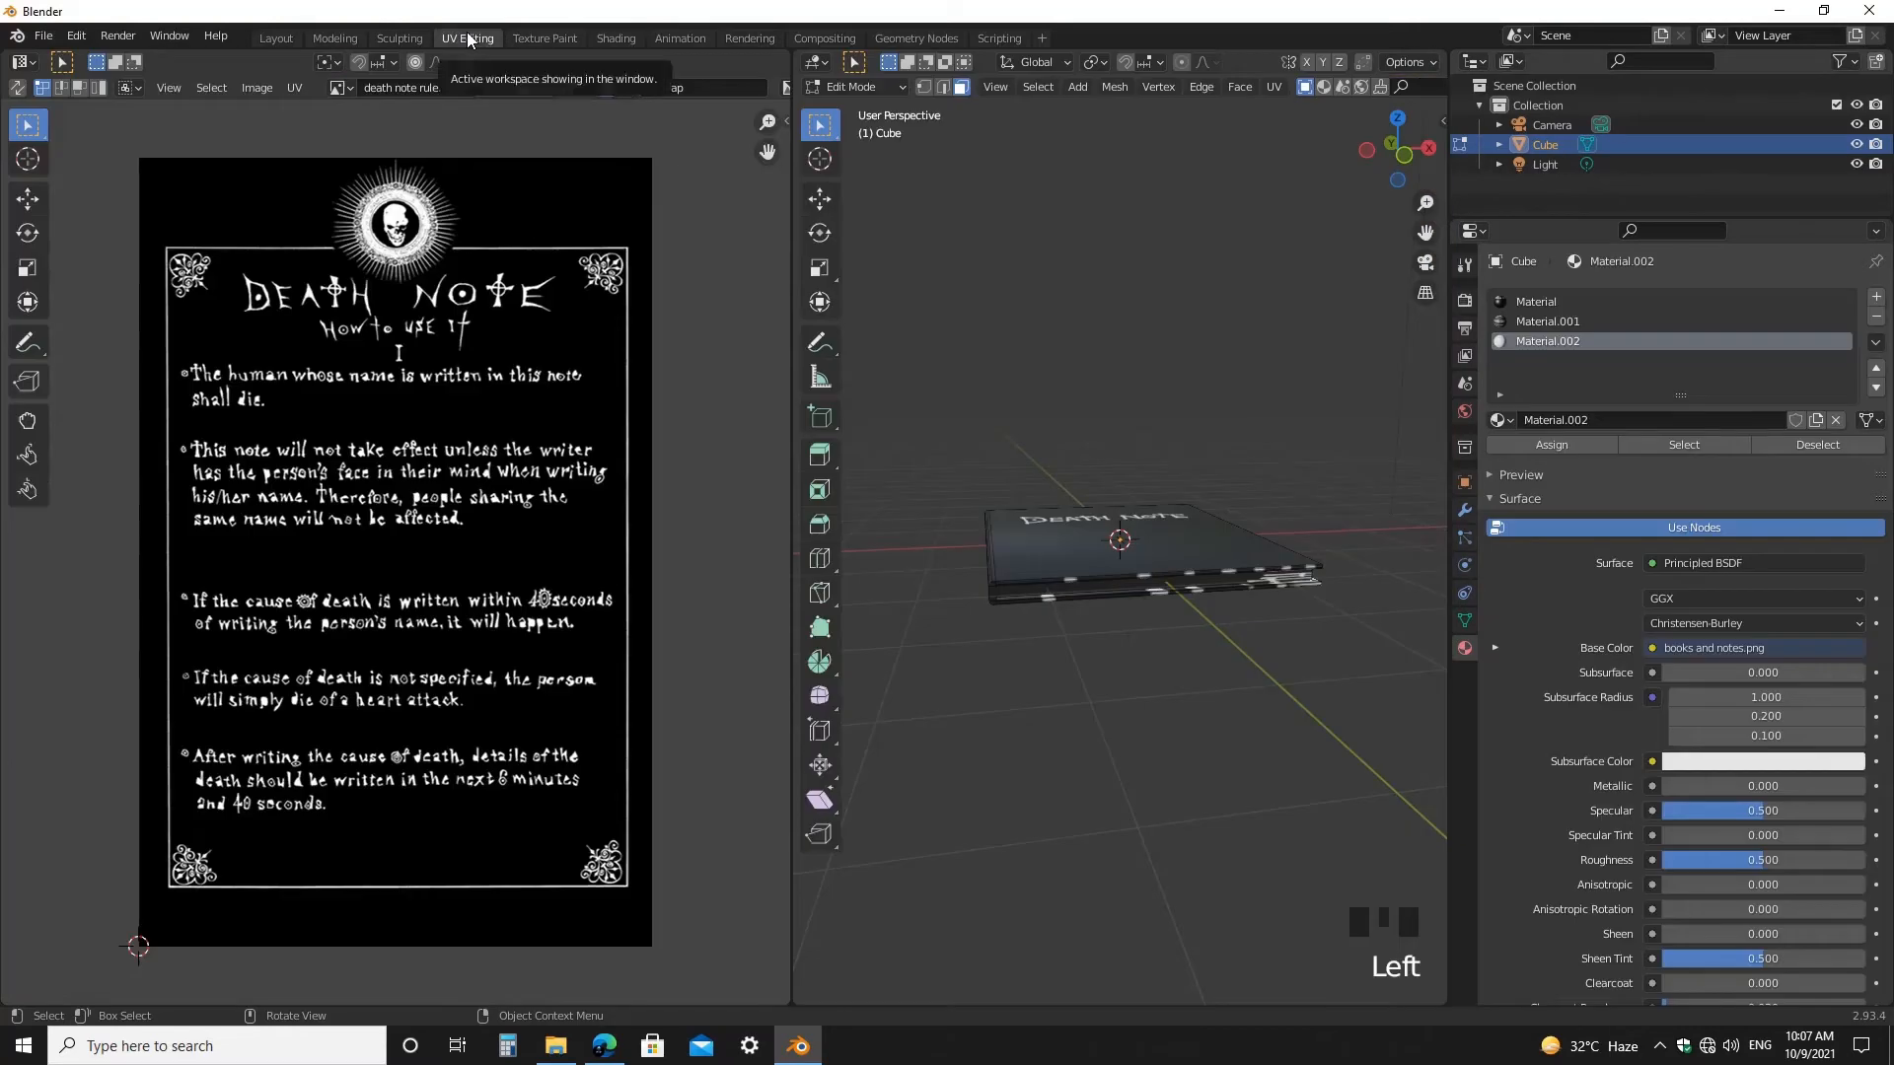
# - Select the three page-edge faces around the book together
pyautogui.scroll(3, 1213, 748)
pyautogui.click(1249, 697)
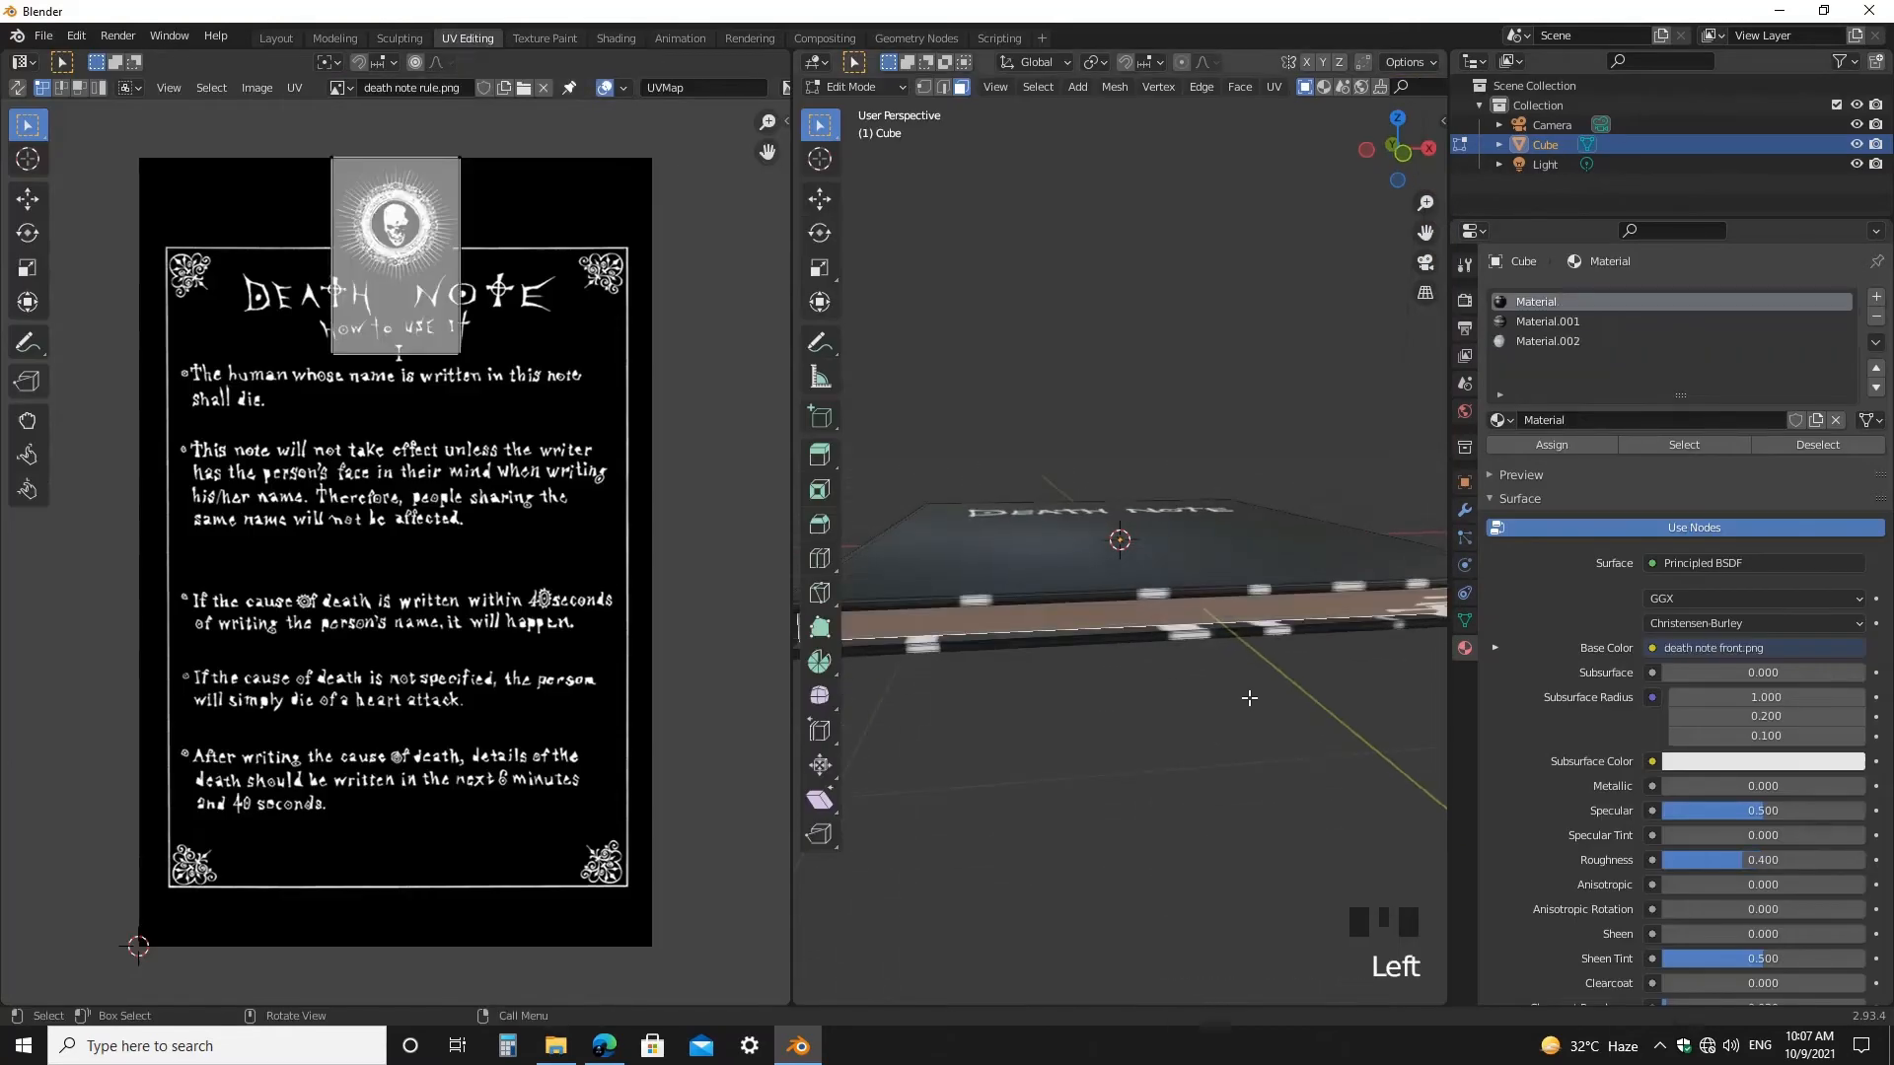
pyautogui.scroll(-3, 1248, 697)
pyautogui.moveTo(1239, 656); pyautogui.dragTo(1056, 605, button='middle')
pyautogui.keyDown('shift'); pyautogui.click(1058, 604); pyautogui.keyUp('shift')
pyautogui.moveTo(1293, 634); pyautogui.dragTo(1053, 595, button='middle')
pyautogui.keyDown('shift'); pyautogui.click(1052, 595); pyautogui.keyUp('shift')
pyautogui.moveTo(1073, 695); pyautogui.dragTo(1300, 746, button='middle')
# - Display books and notes.png in the UV editor and clear the face selection
pyautogui.click(341, 87)
pyautogui.click(364, 124)
pyautogui.scroll(-4, 513, 696)
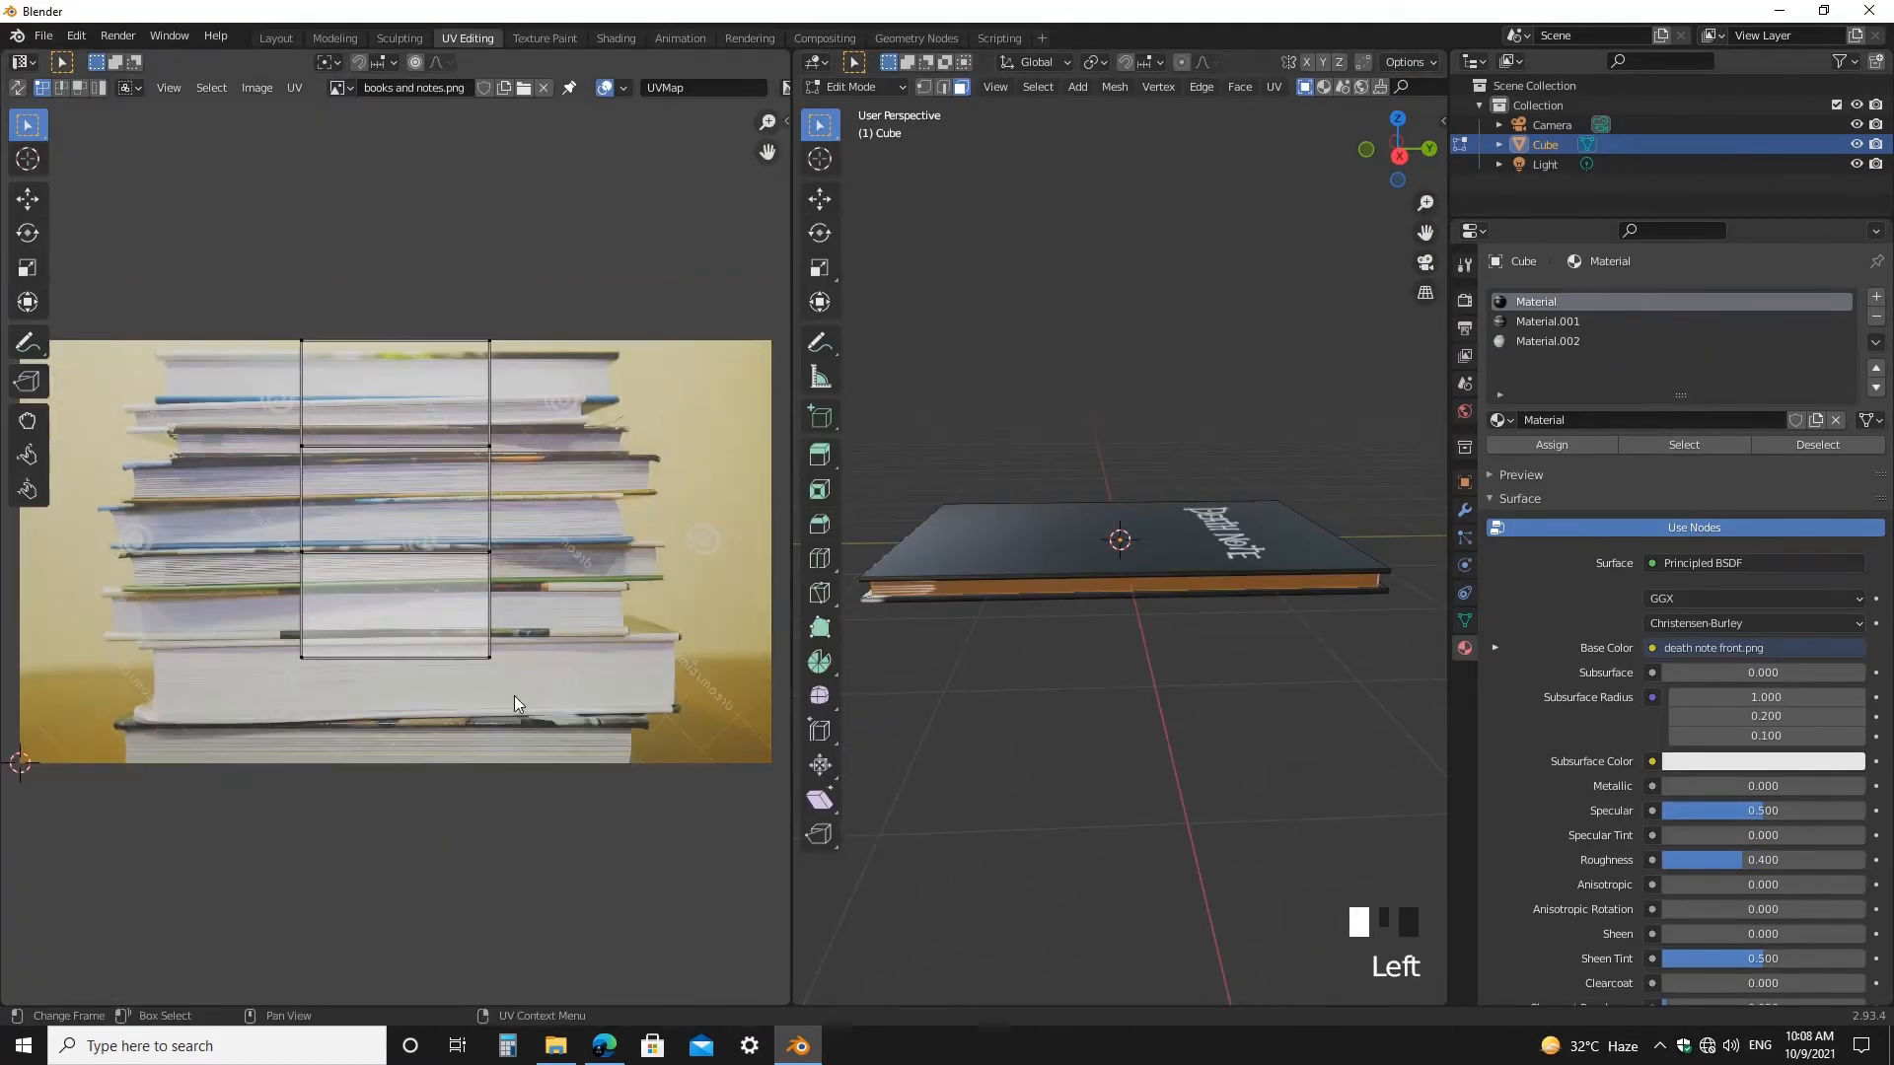
pyautogui.moveTo(526, 448); pyautogui.dragTo(528, 452)
pyautogui.click(1112, 755)
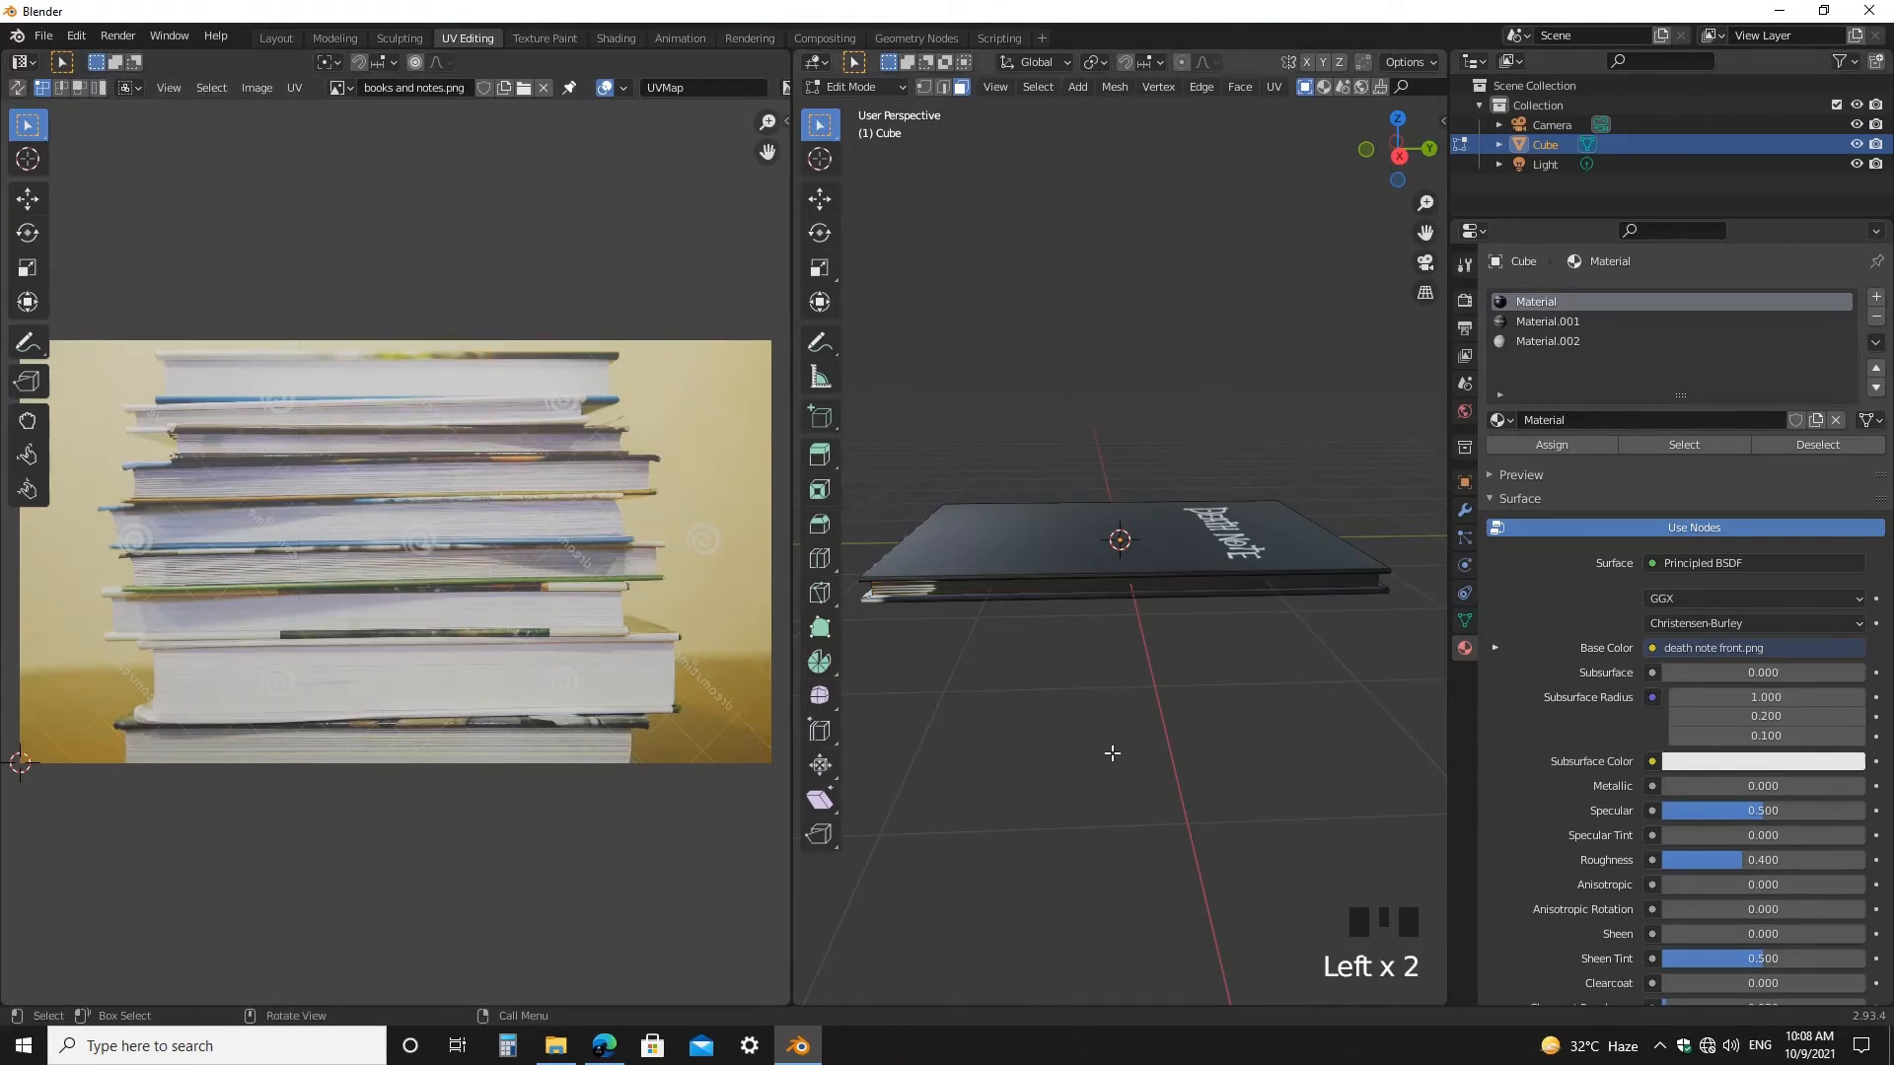
# - Select the long page-edge face and widen its UV island along X
pyautogui.click(1071, 594)
pyautogui.scroll(2, 542, 676)
pyautogui.press('s')
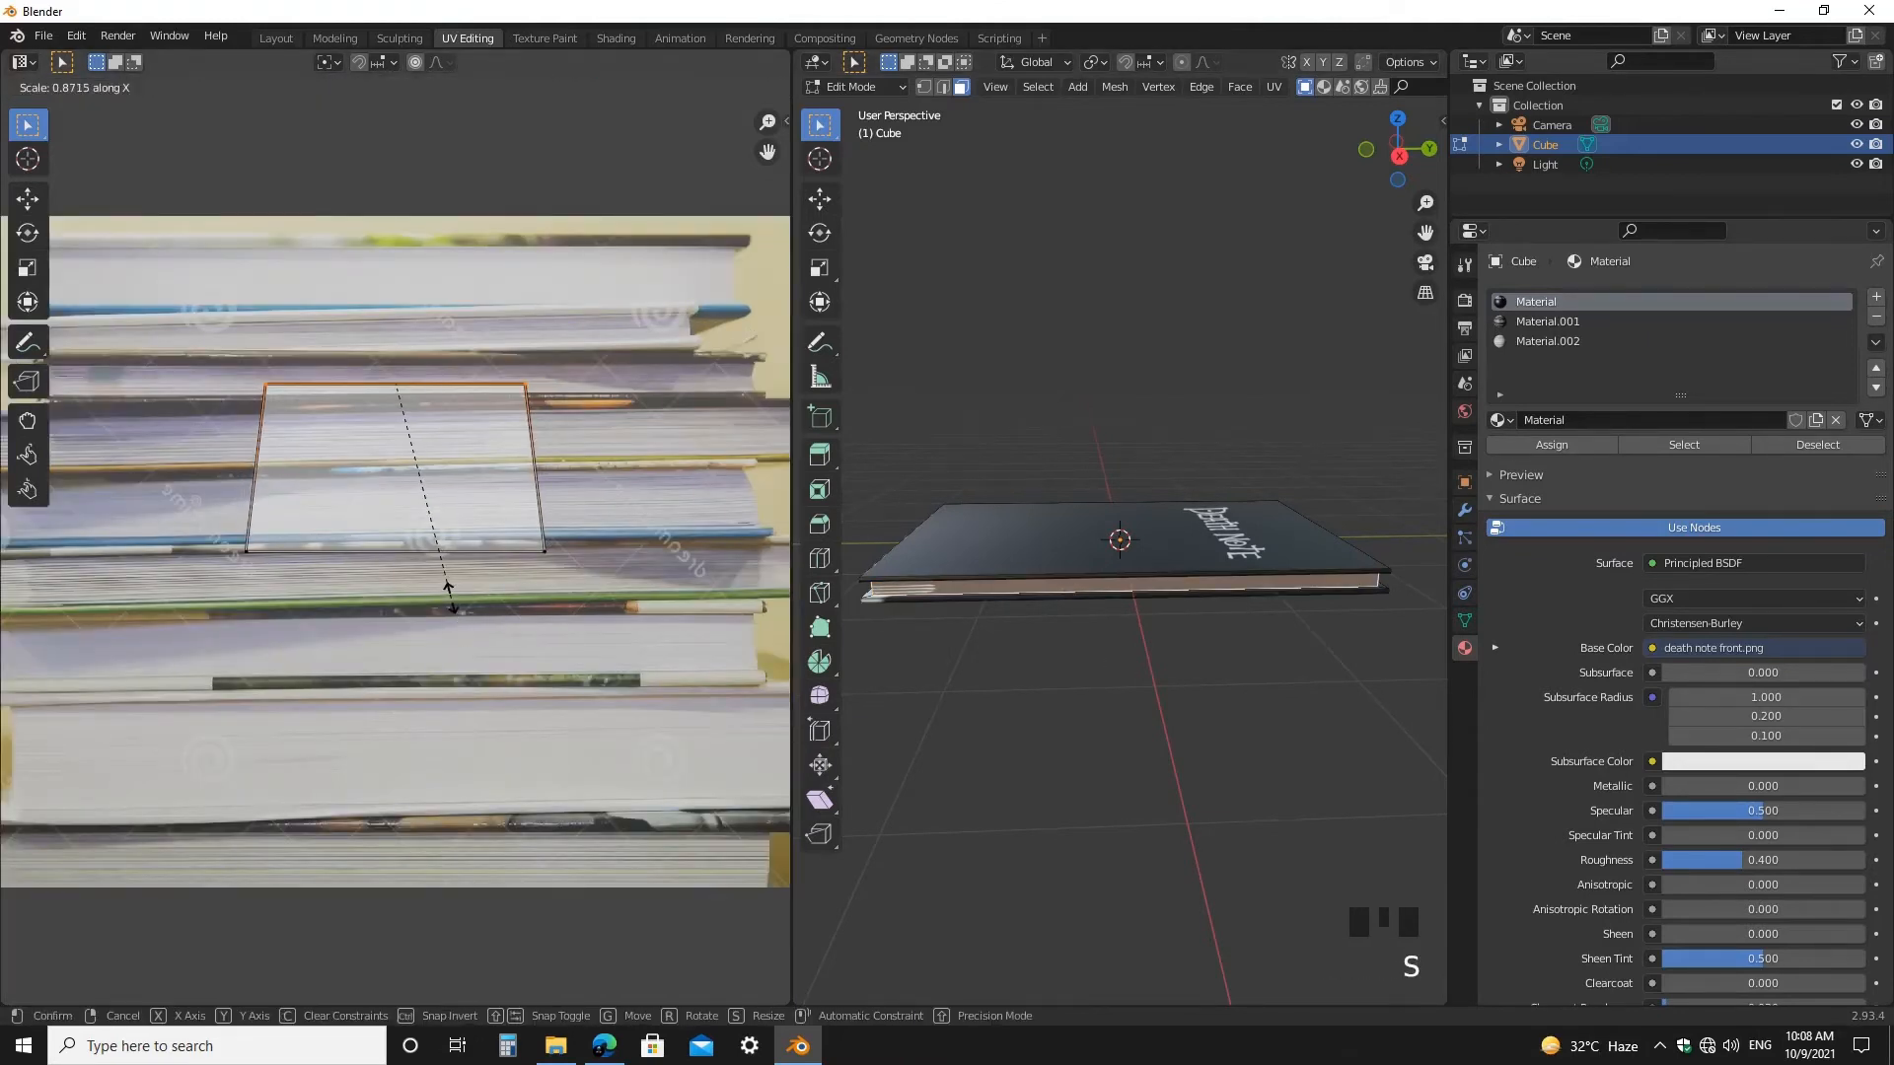
pyautogui.rightClick(451, 598)
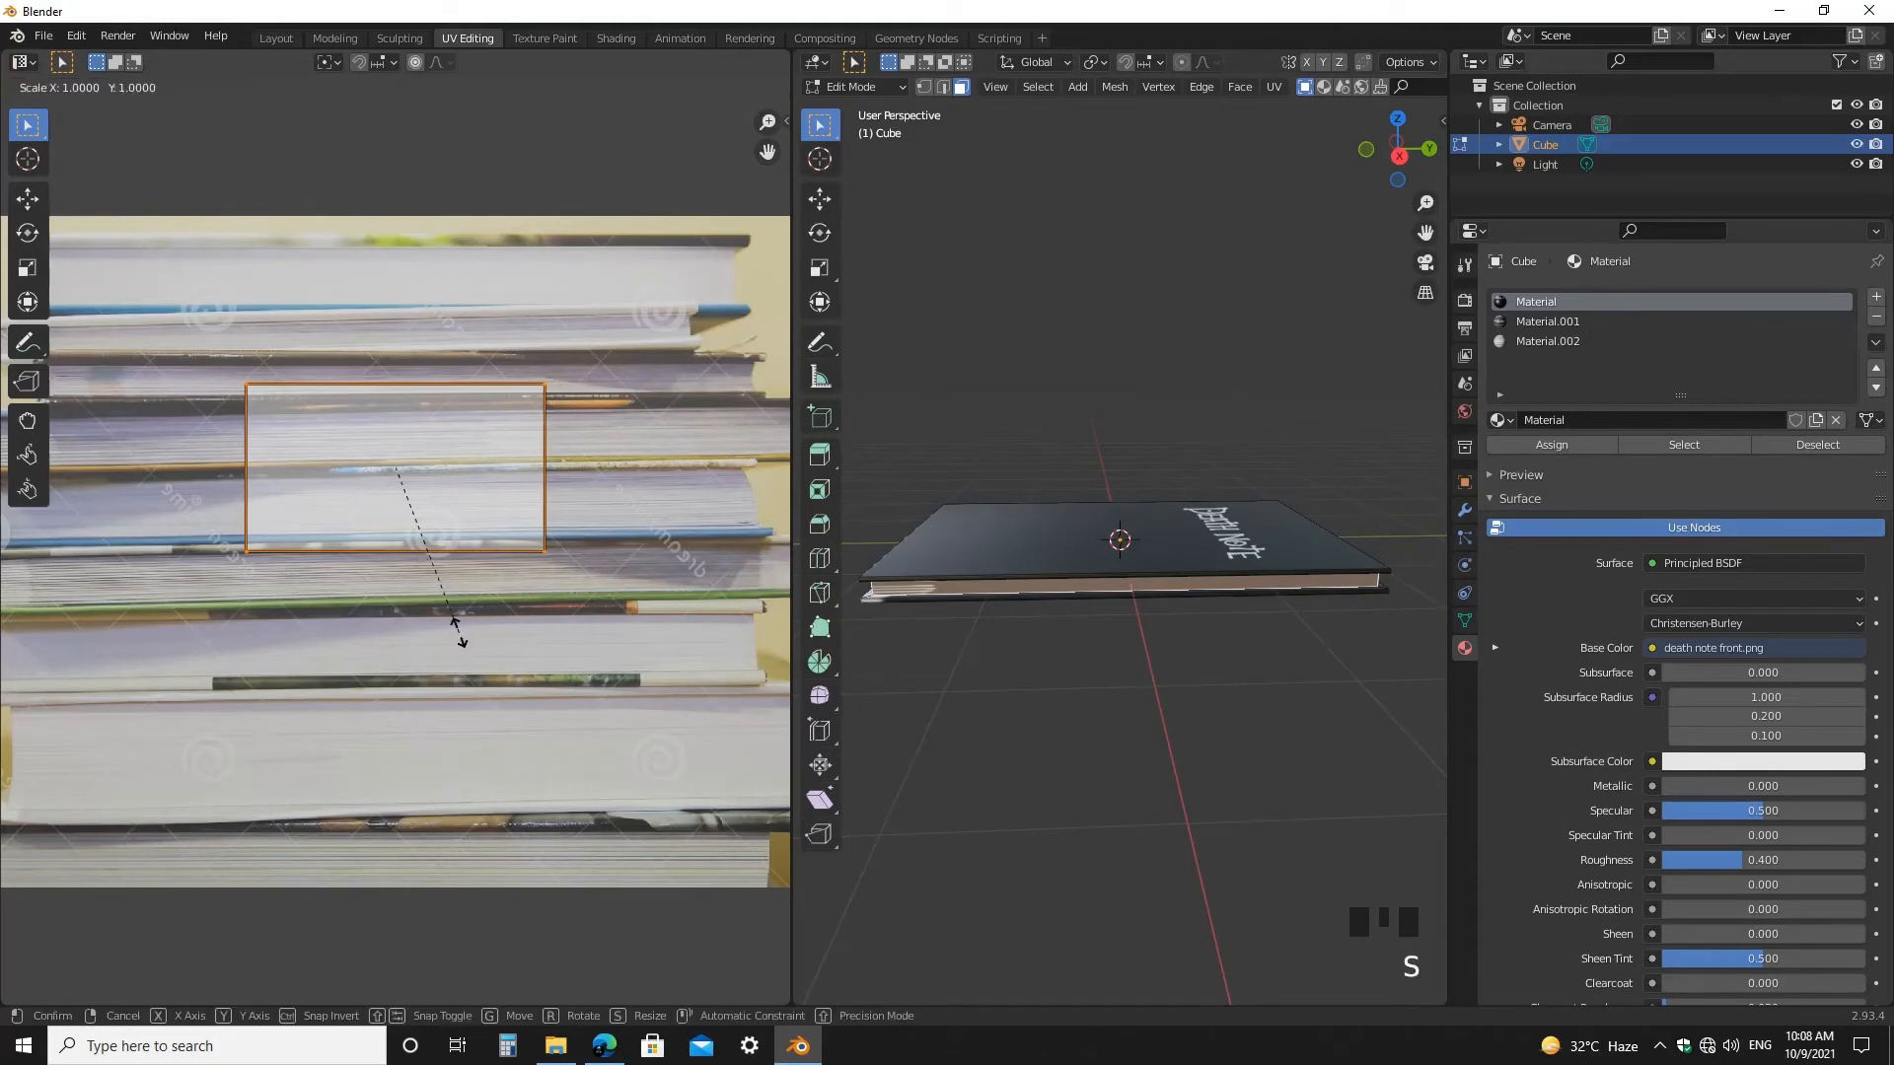
pyautogui.click(655, 622)
# - Flatten the long page edge's UV island and move it onto the white pages of the topmost book in the image
pyautogui.scroll(-2, 439, 695)
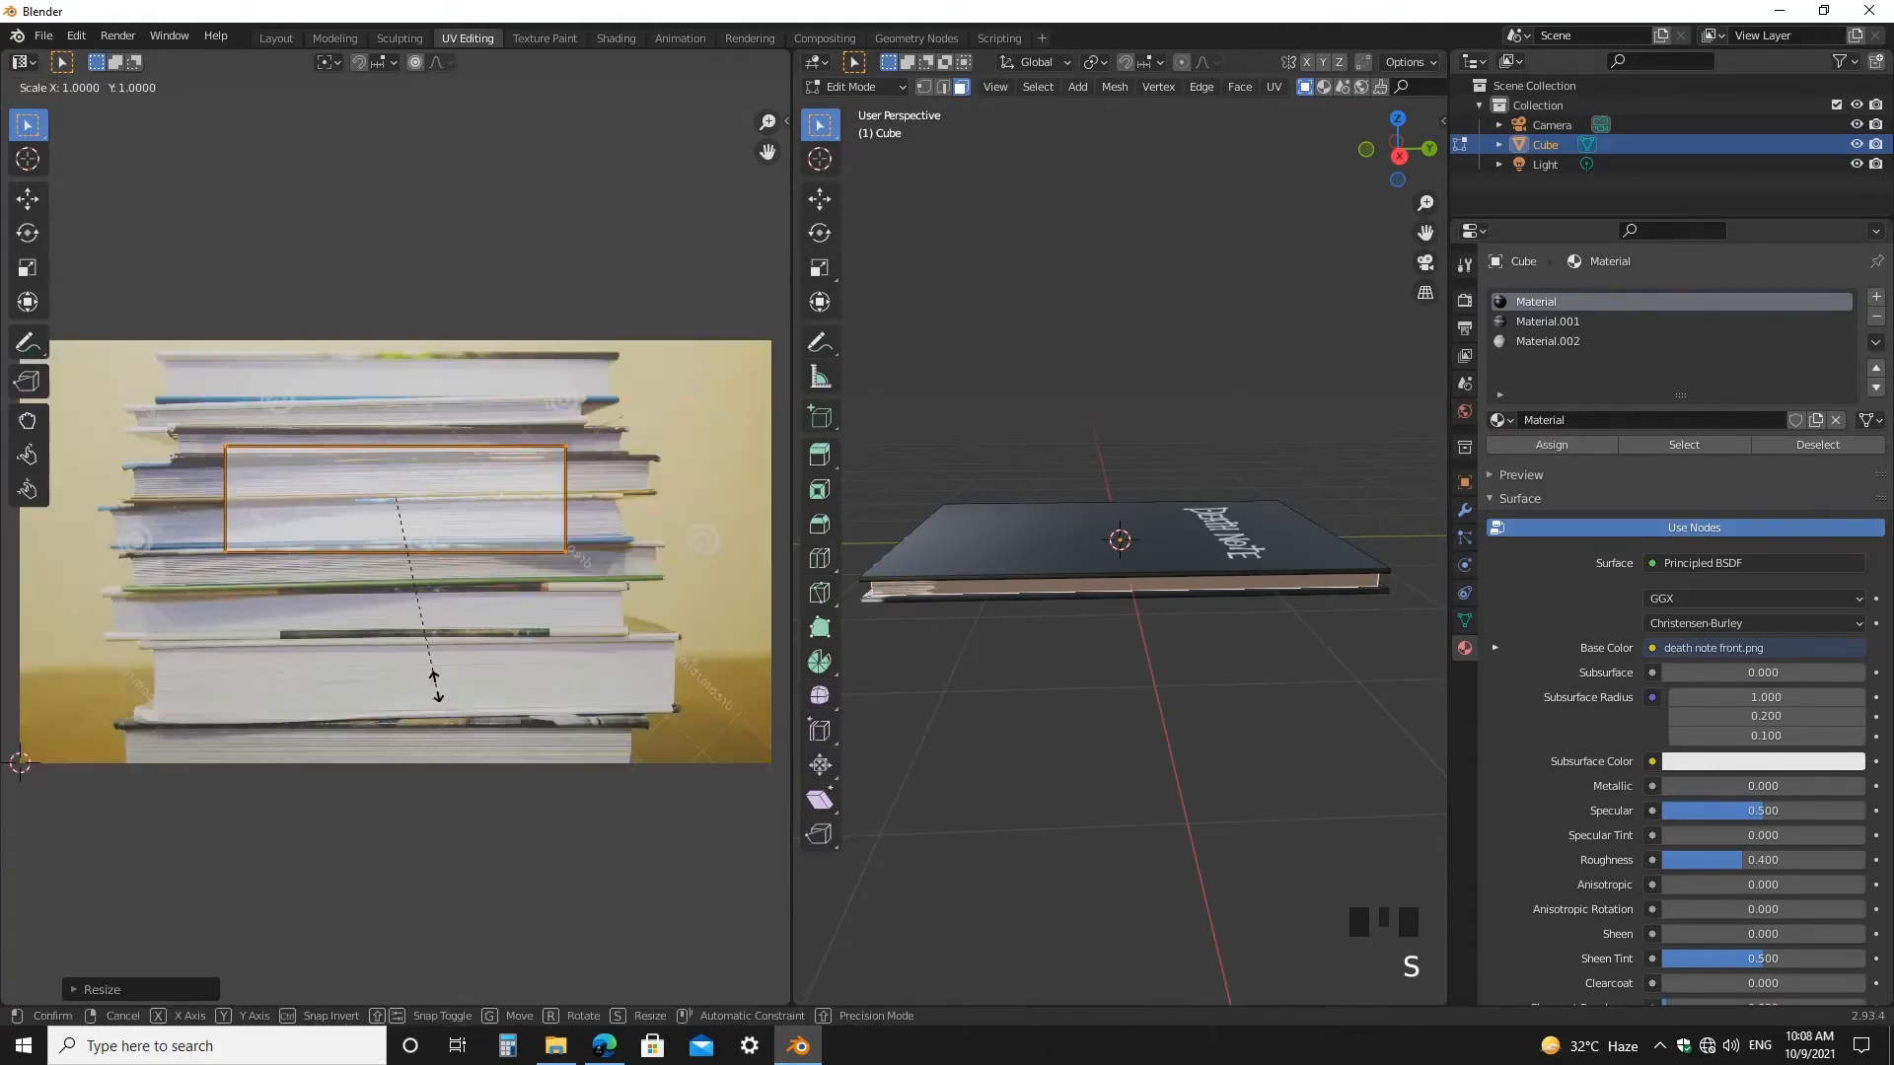
pyautogui.click(417, 567)
pyautogui.press('g')
pyautogui.click(439, 693)
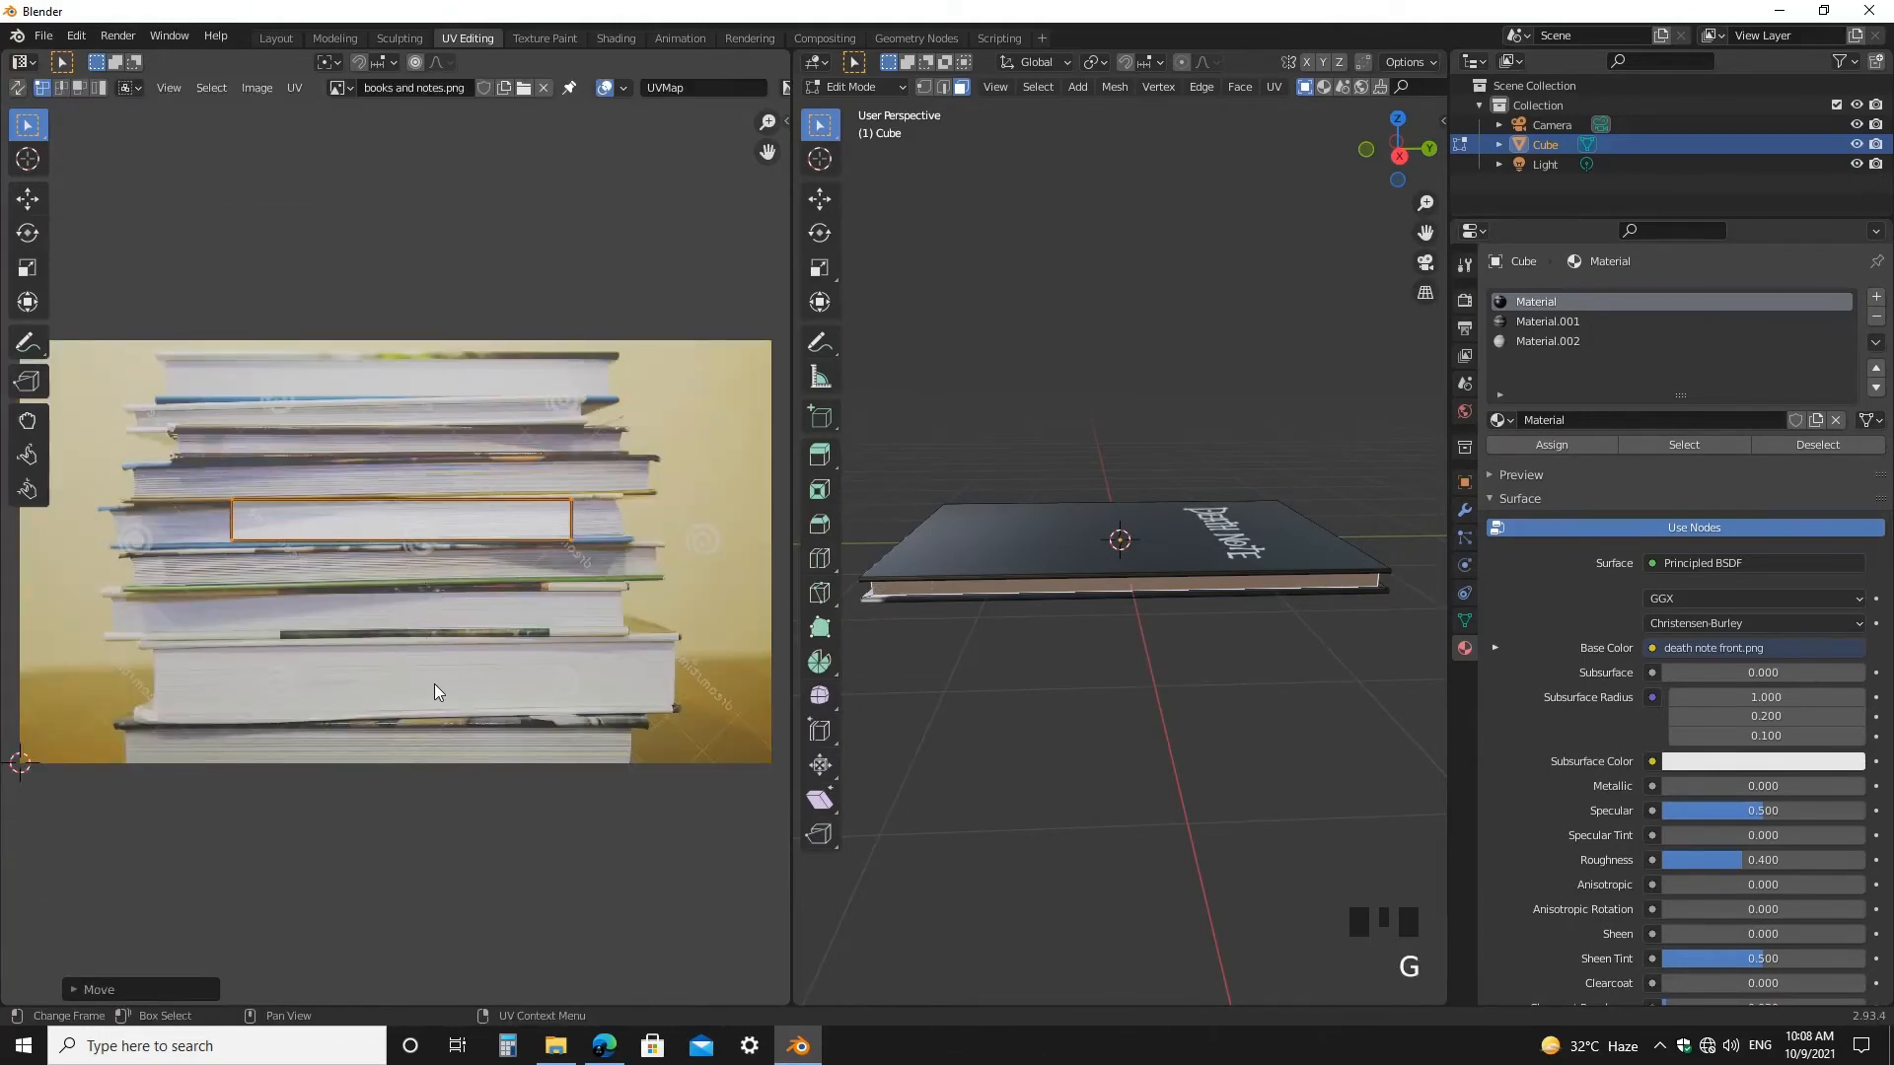
pyautogui.click(437, 653)
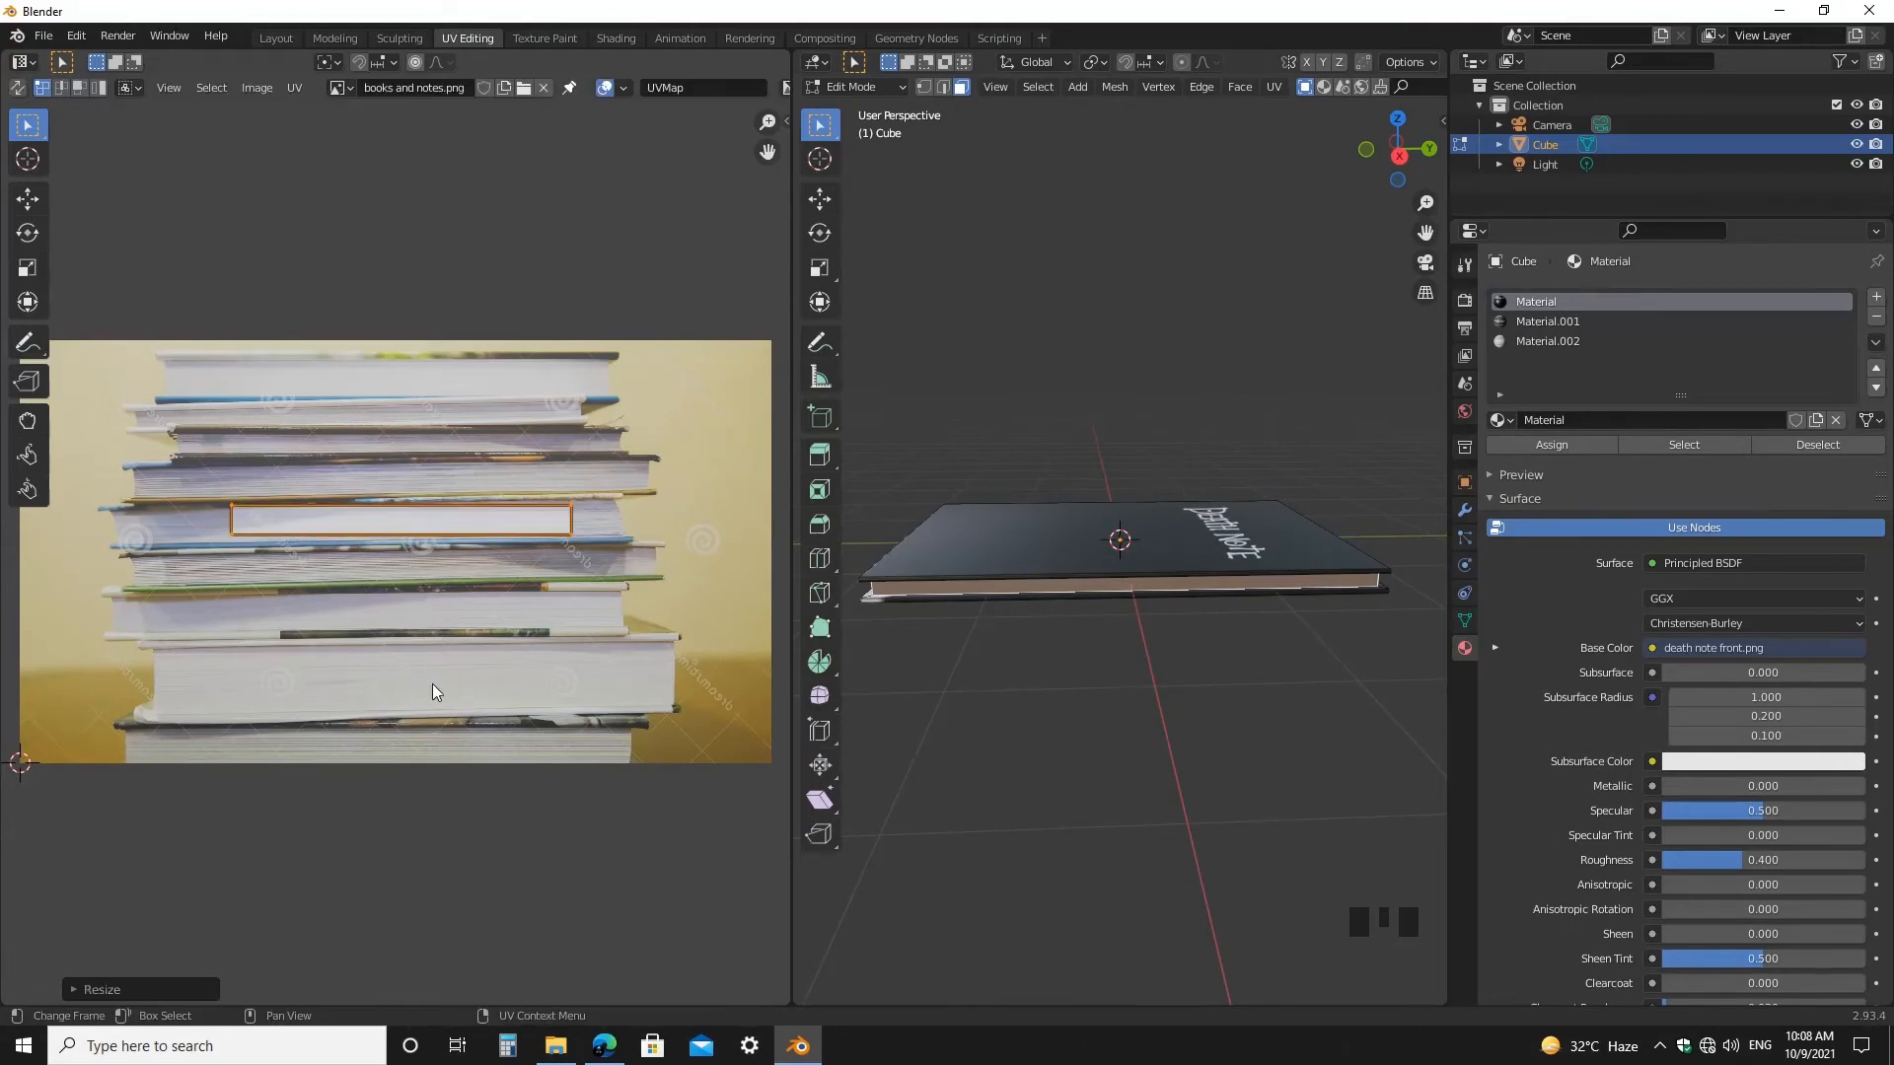
pyautogui.scroll(1, 485, 663)
pyautogui.press('g')
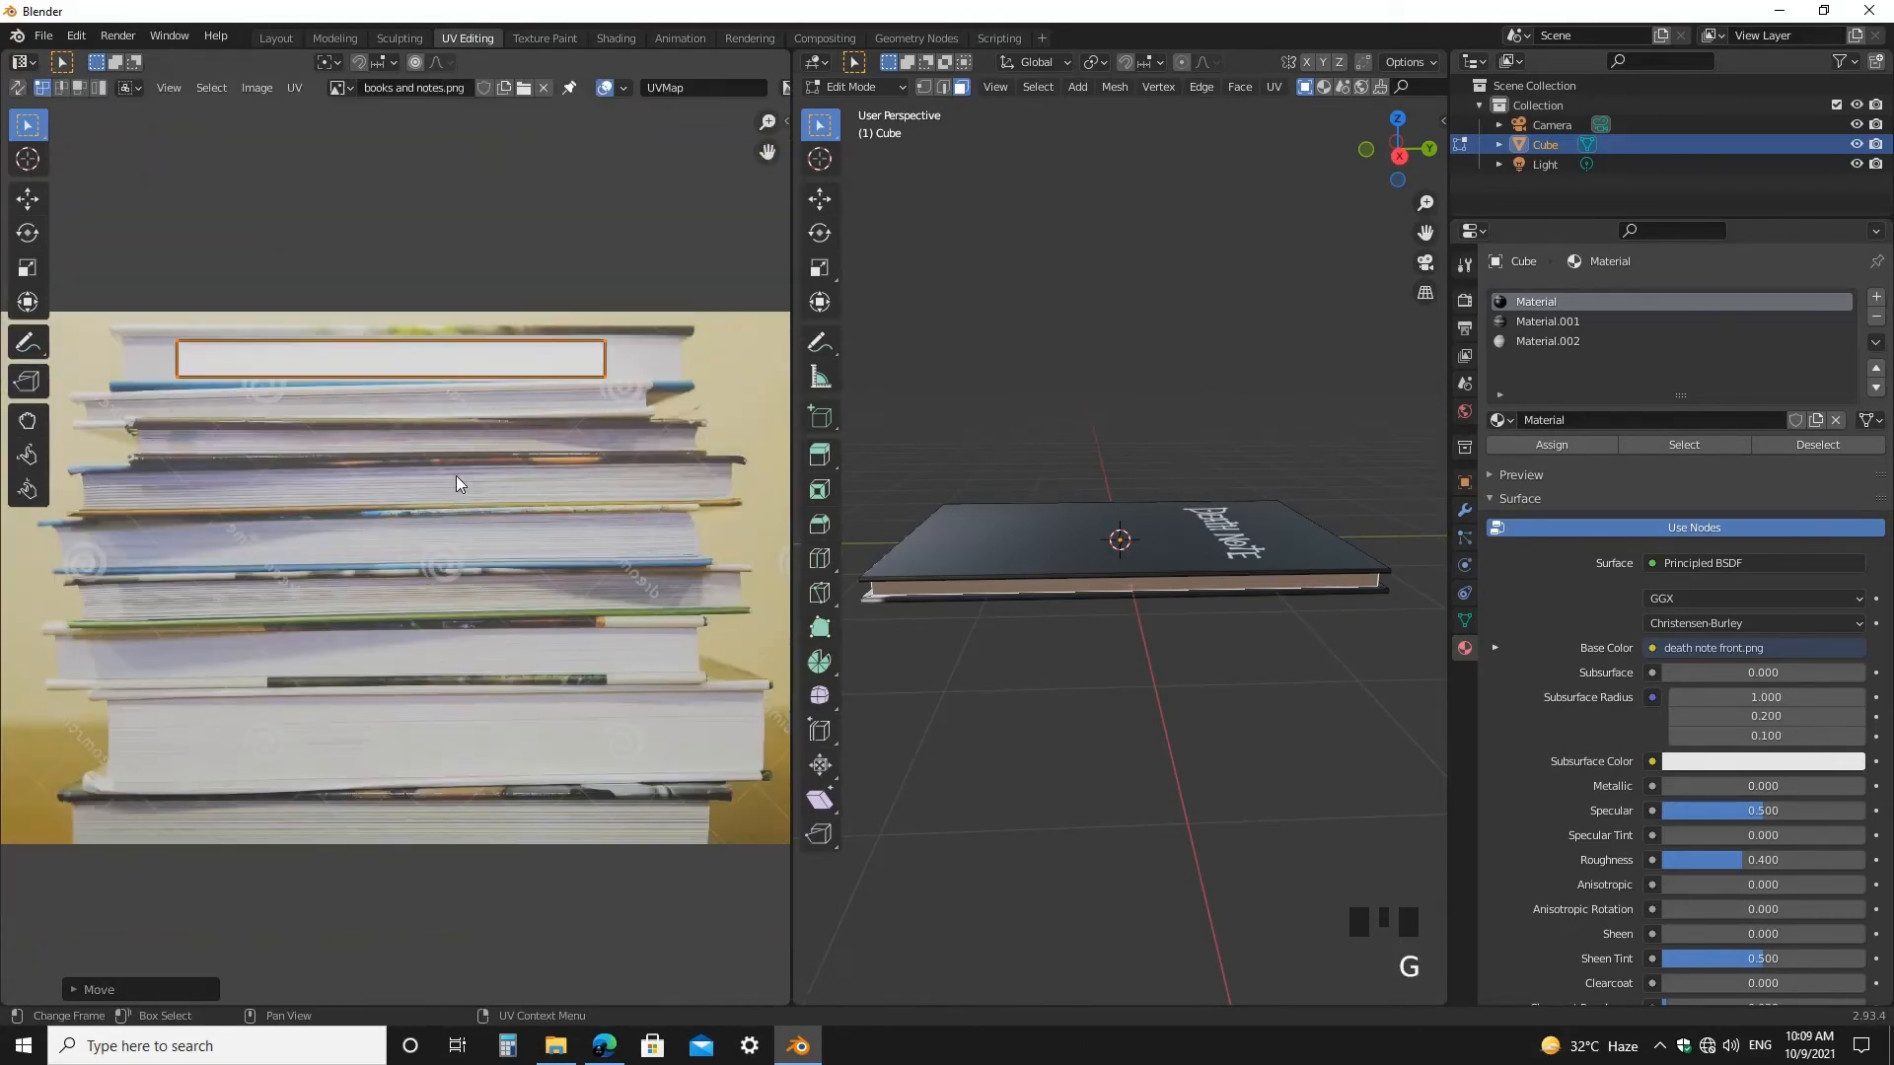
# - Assign Material.002 to the long page-edge face and to the two short page-edge faces
pyautogui.moveTo(1282, 501); pyautogui.dragTo(1674, 501, button='middle')
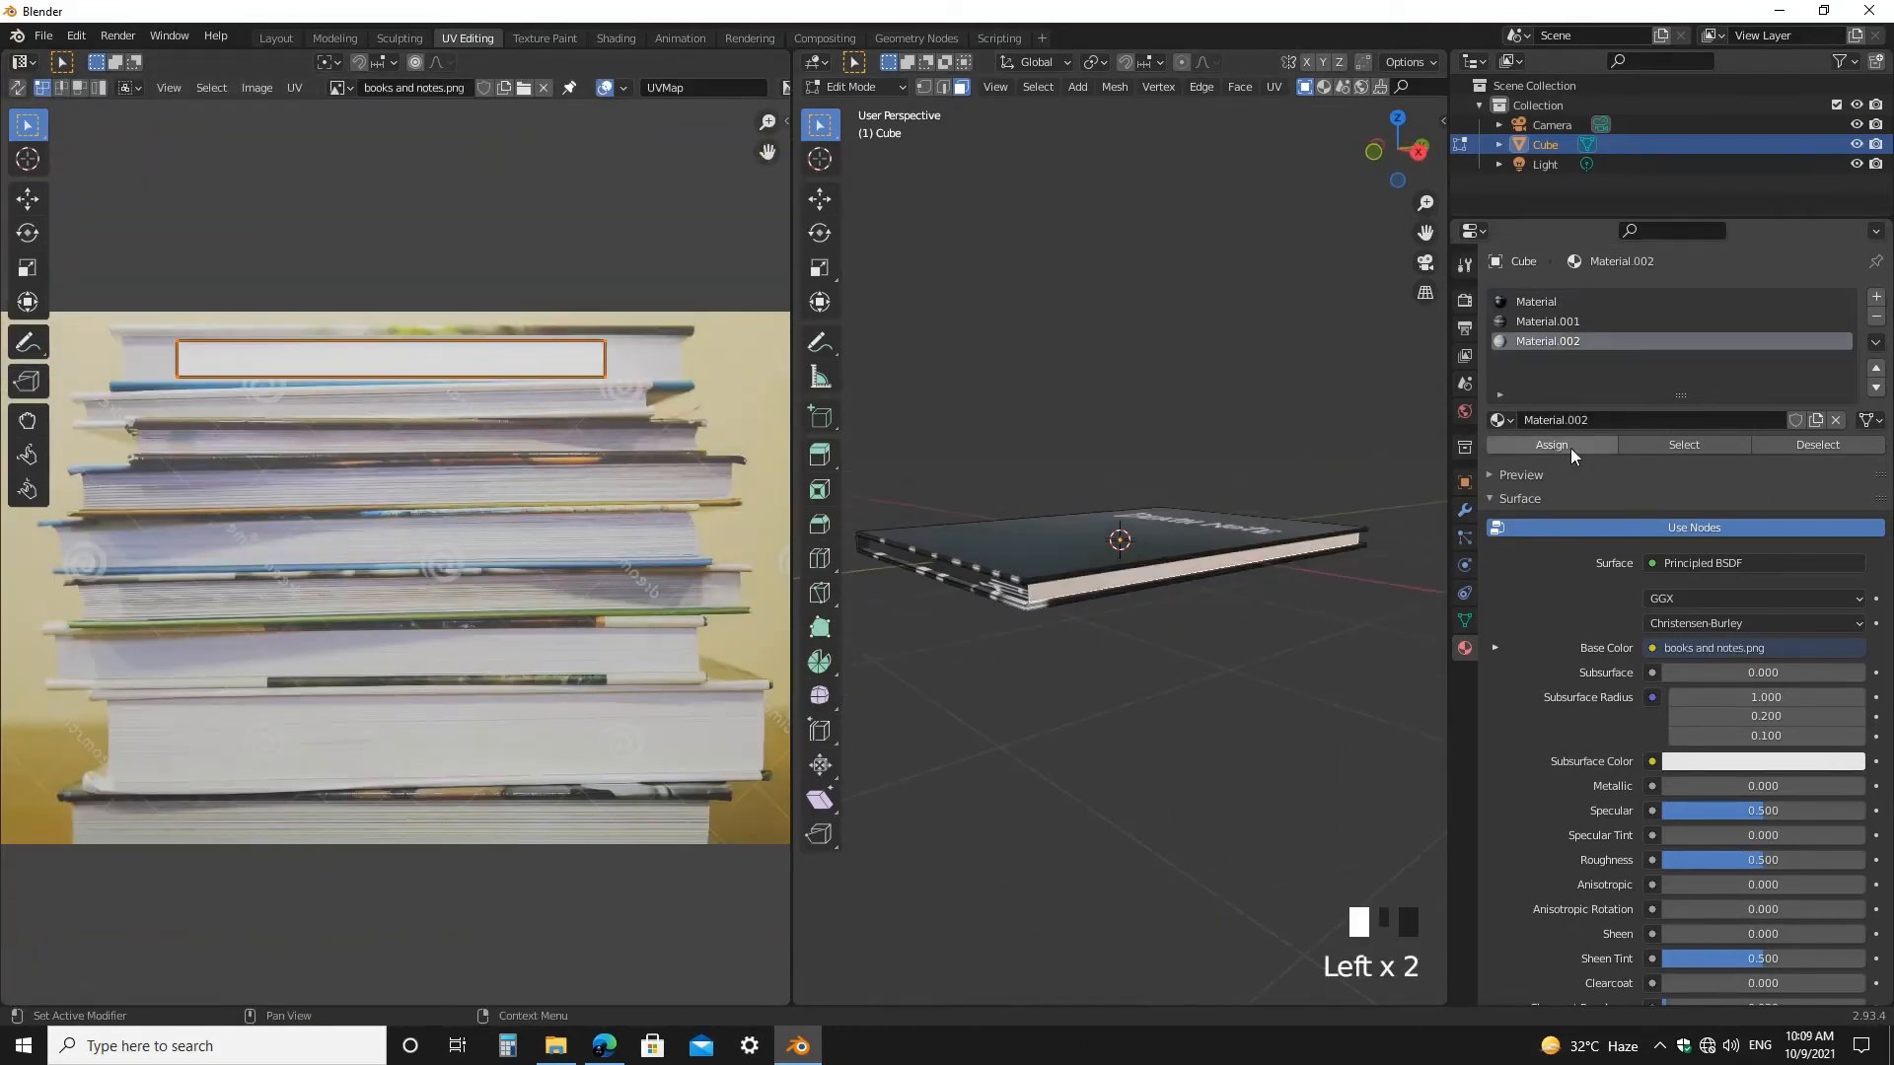
pyautogui.click(1265, 702)
pyautogui.moveTo(1258, 705); pyautogui.dragTo(1109, 711, button='middle')
pyautogui.moveTo(1070, 631); pyautogui.dragTo(1260, 609, button='middle')
pyautogui.click(1223, 568)
pyautogui.click(1565, 341)
pyautogui.click(1568, 446)
pyautogui.moveTo(1104, 658); pyautogui.dragTo(1171, 588, button='middle')
pyautogui.click(1171, 582)
pyautogui.click(1568, 446)
pyautogui.click(1263, 719)
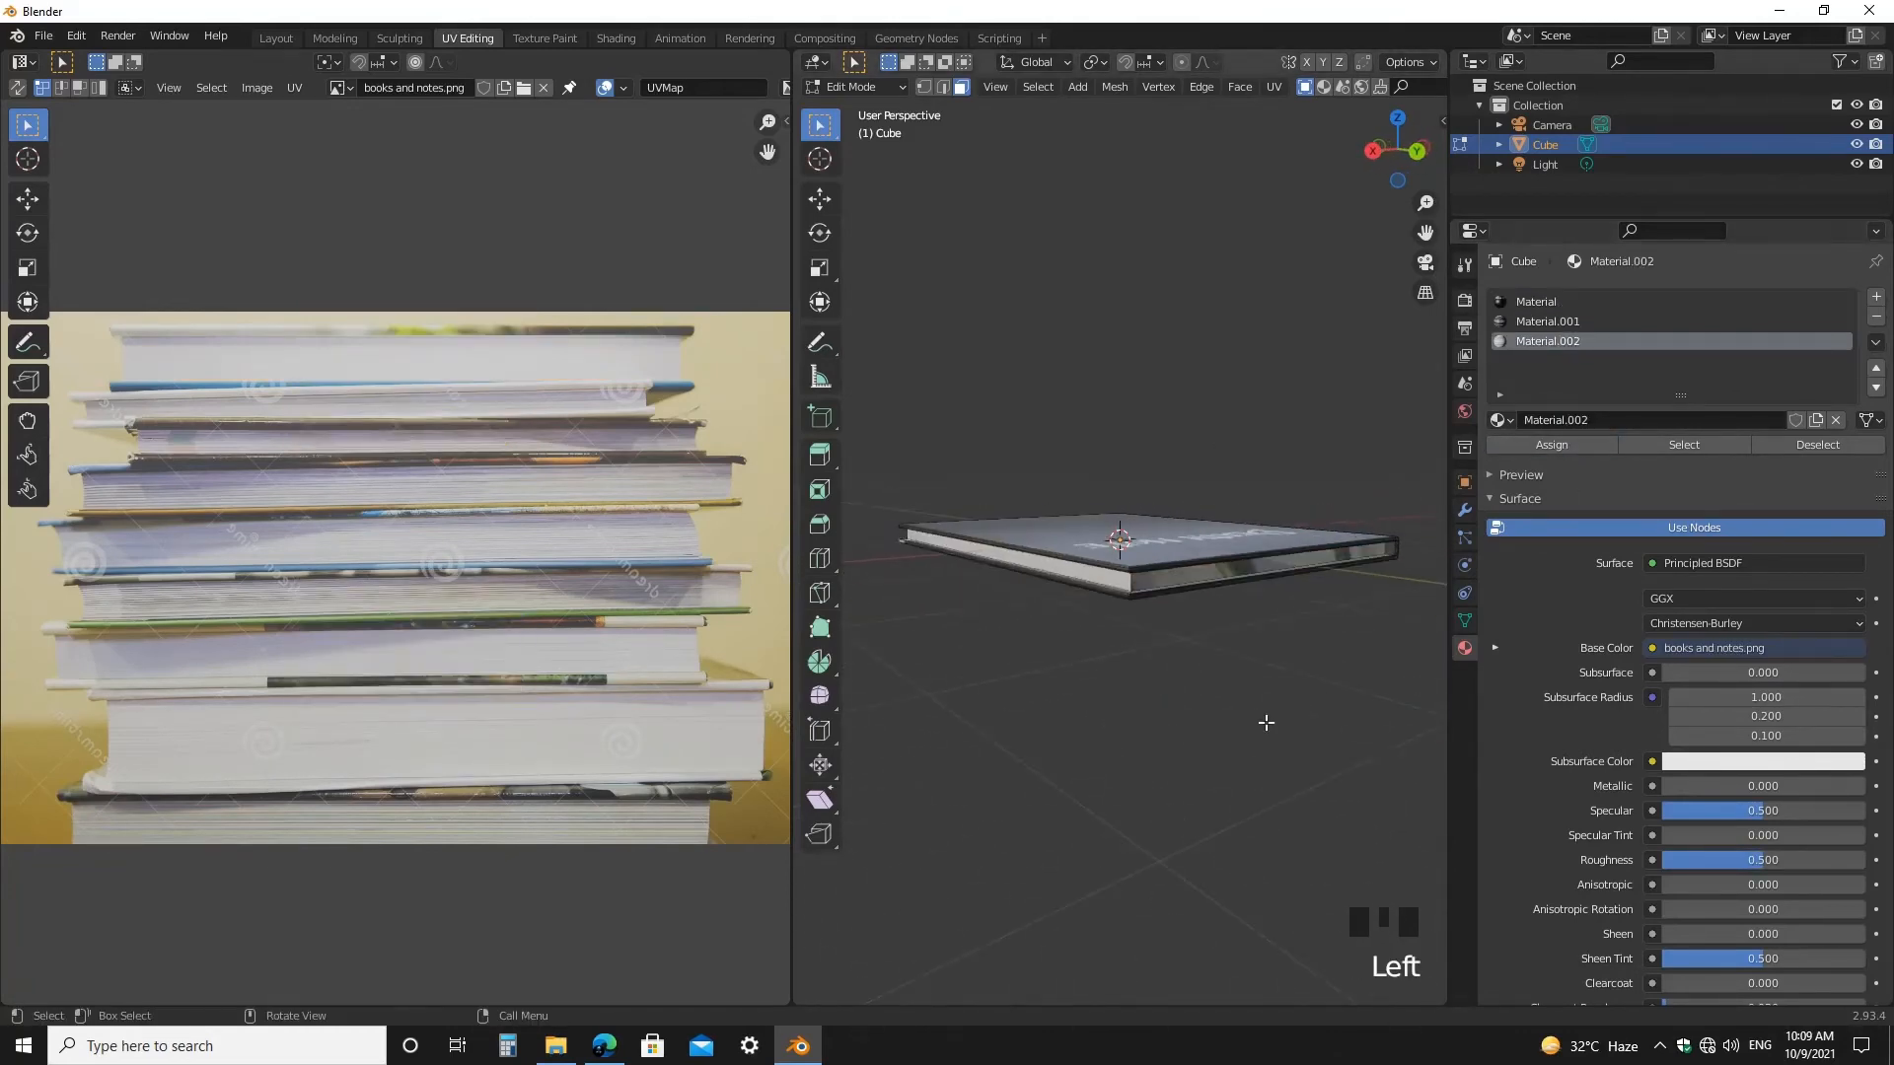
# - Select the short page-edge face at the book's title end and widen its UV island to about double along X
pyautogui.scroll(4, 1179, 706)
pyautogui.scroll(-3, 1180, 706)
pyautogui.click(1110, 580)
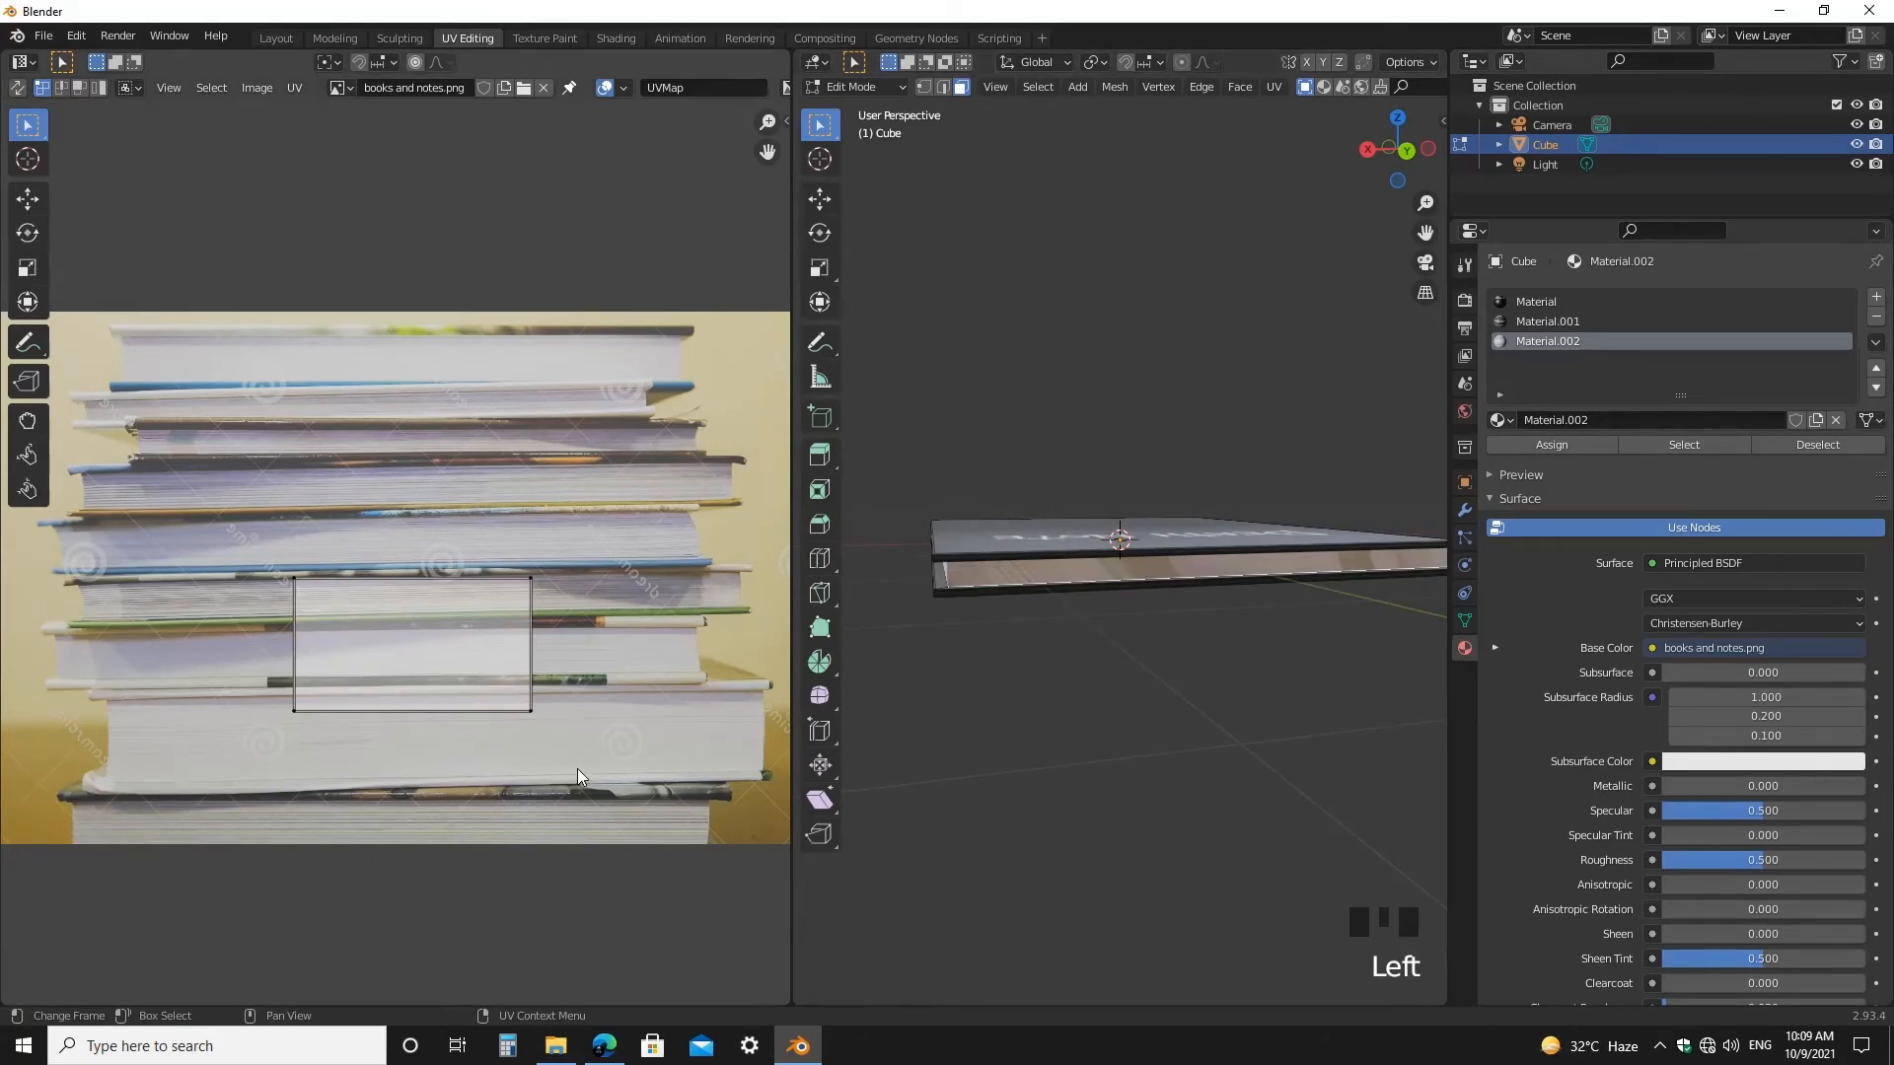
pyautogui.press('a')
pyautogui.press('x')
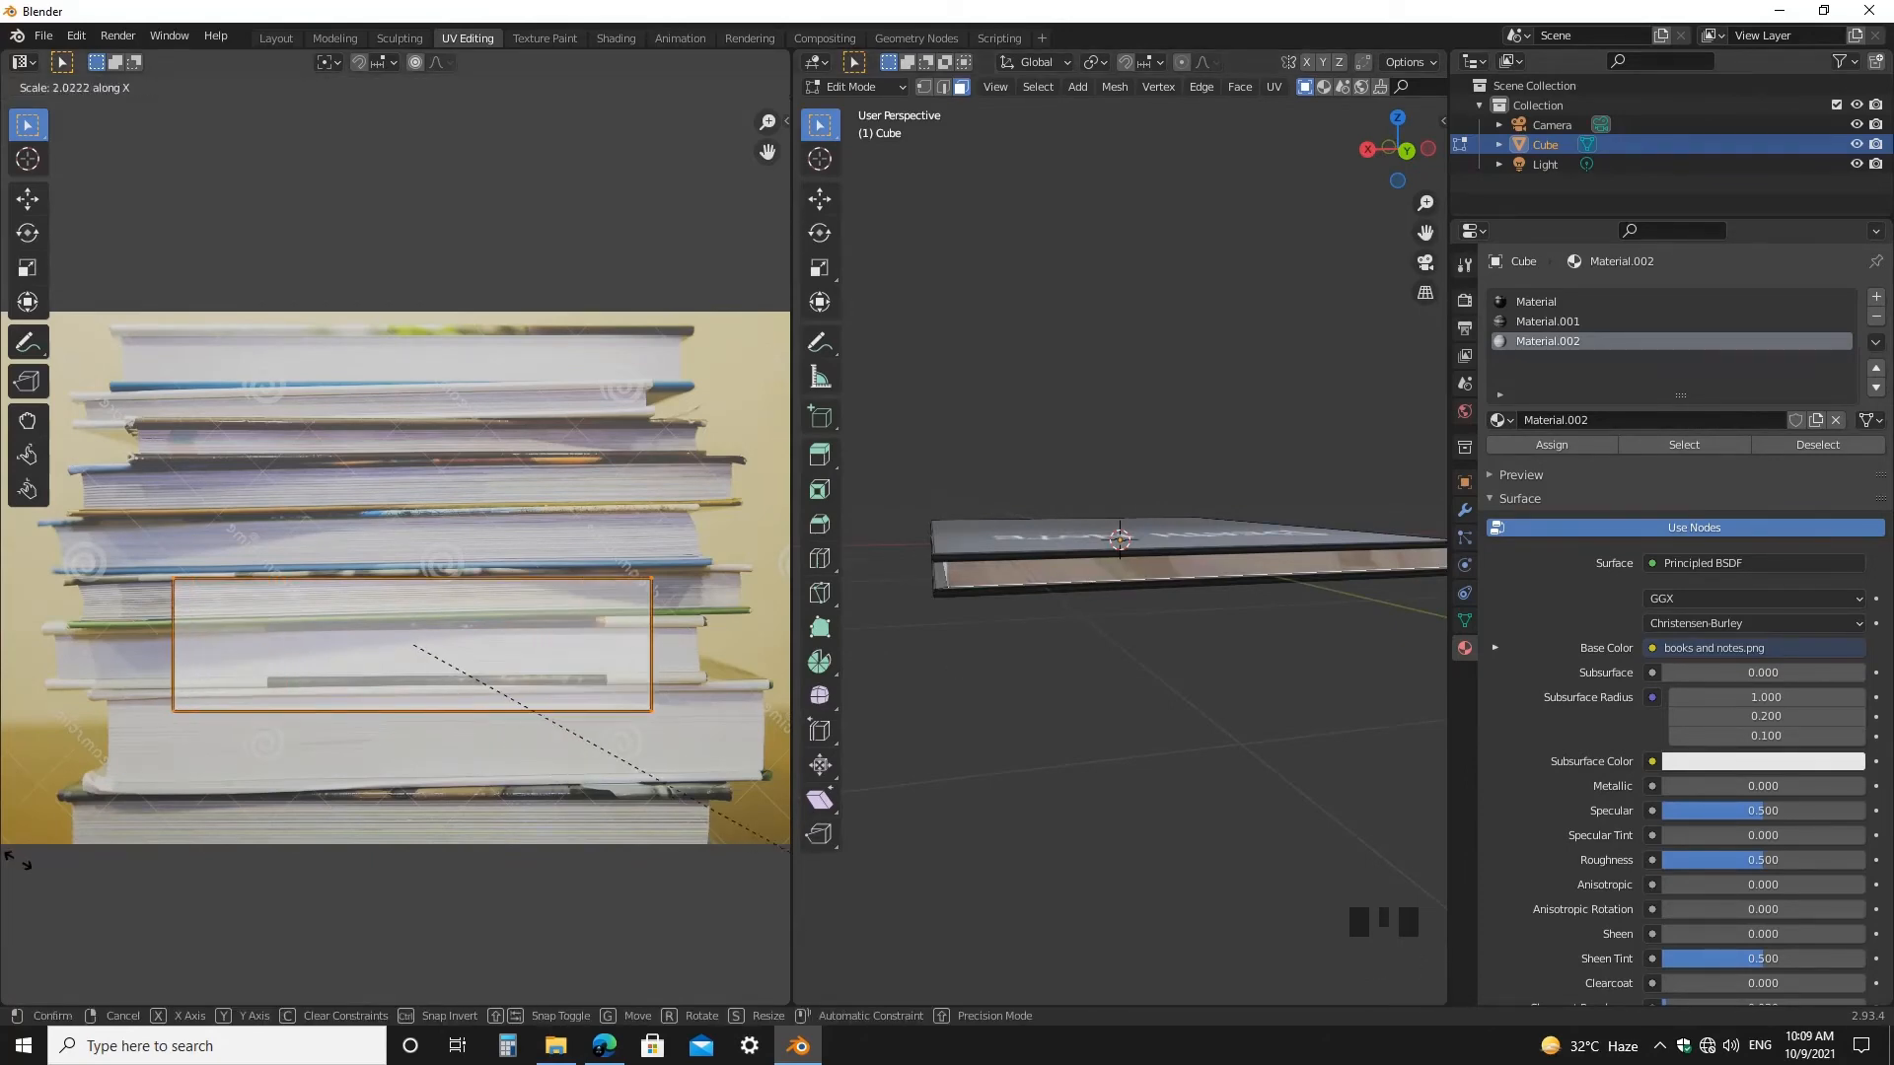
pyautogui.click(764, 932)
# - Flatten the title-end page edge's UV island along Y and move it down over the white pages in the image
pyautogui.press('s')
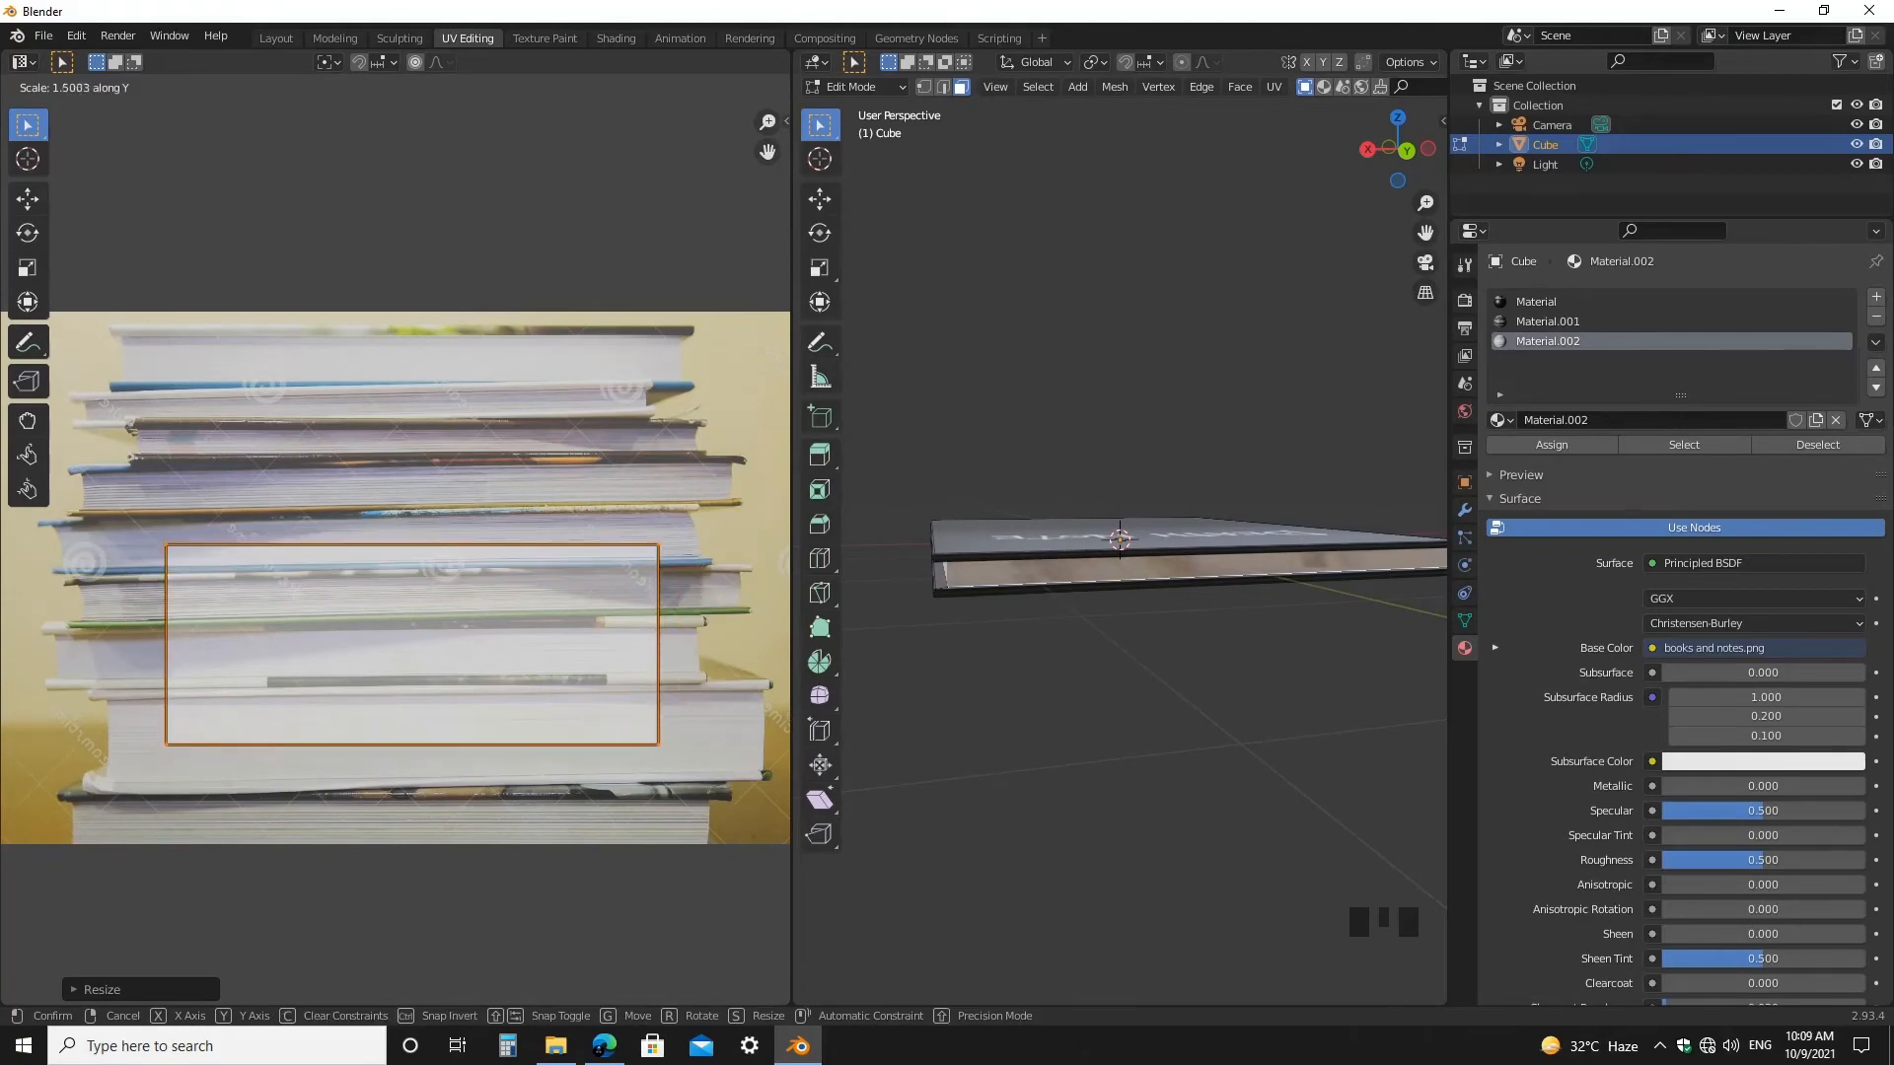
pyautogui.click(558, 924)
pyautogui.press('y')
pyautogui.click(499, 757)
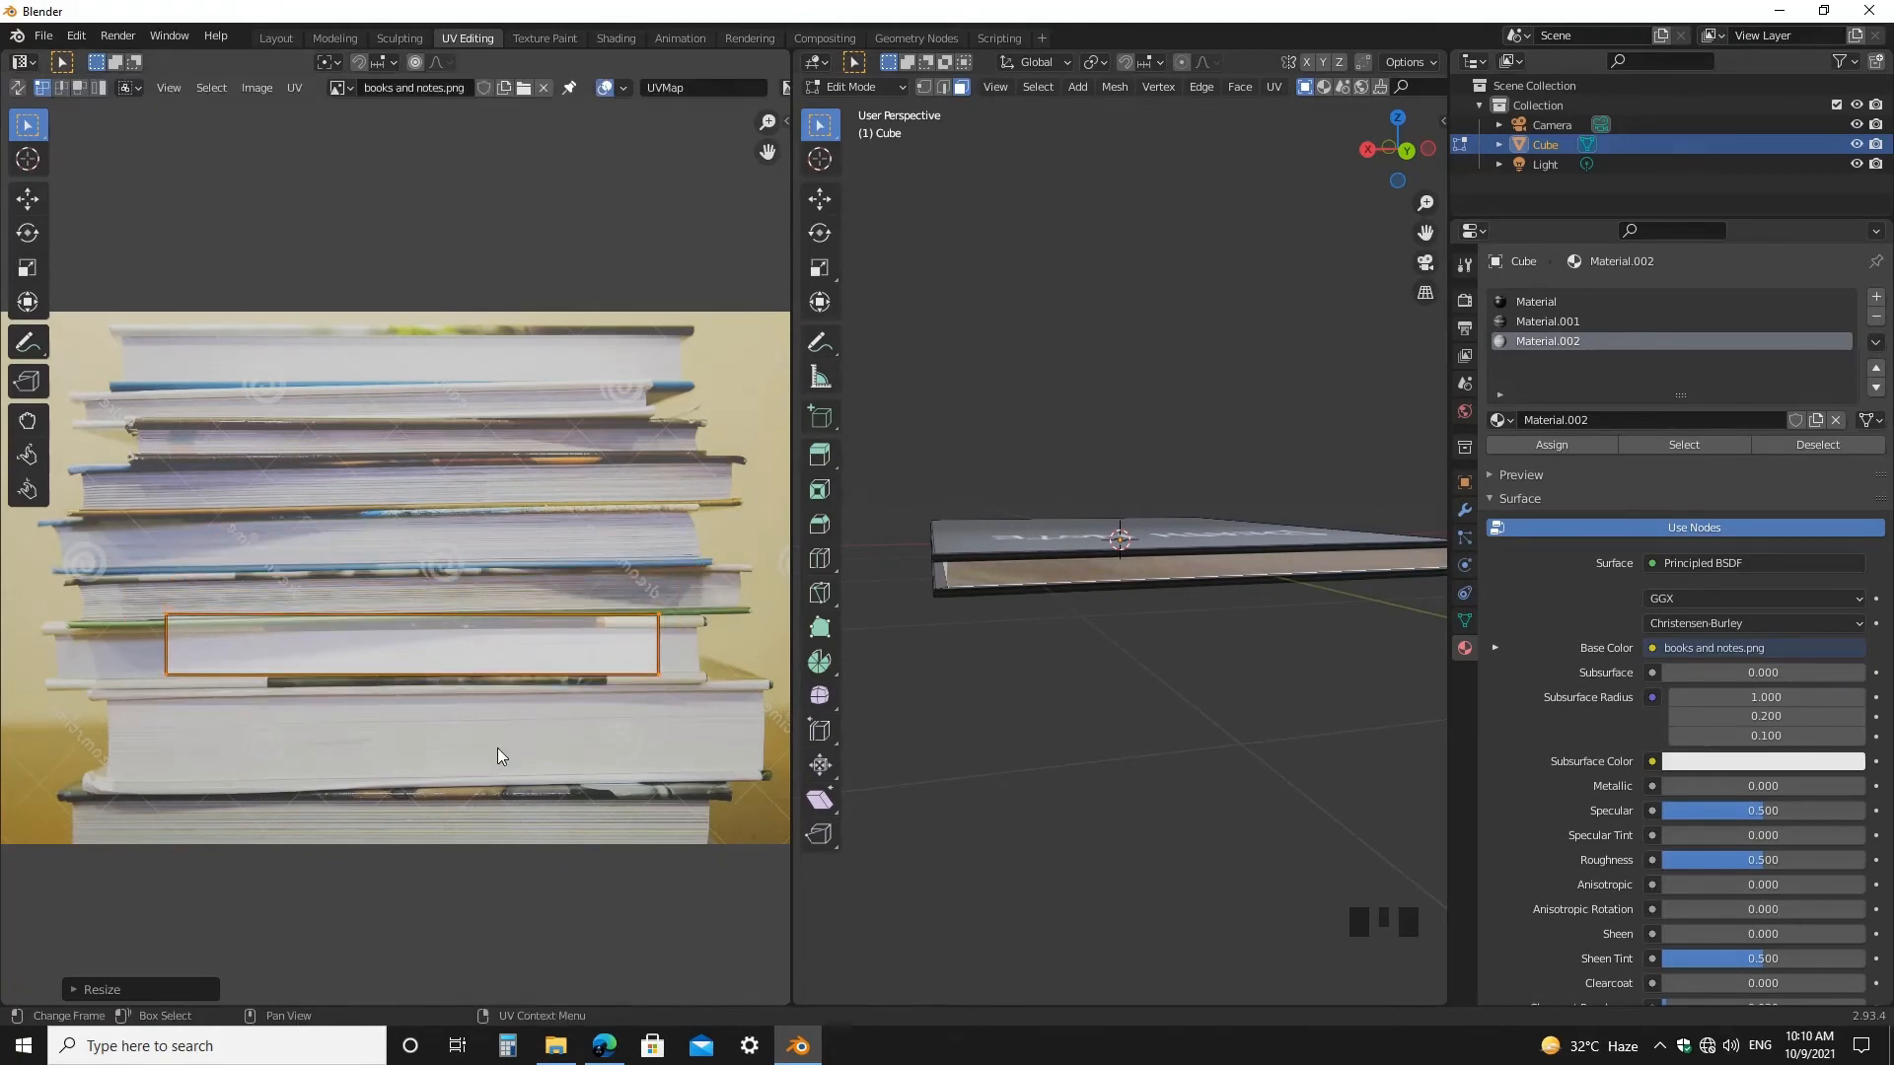
pyautogui.press('g')
pyautogui.click(517, 850)
# - Select the opposite short page-edge face and move its UV island onto the thick white book low in the image
pyautogui.moveTo(1022, 791); pyautogui.dragTo(1306, 753, button='middle')
pyautogui.click(1202, 787)
pyautogui.scroll(2, 1306, 753)
pyautogui.click(1215, 601)
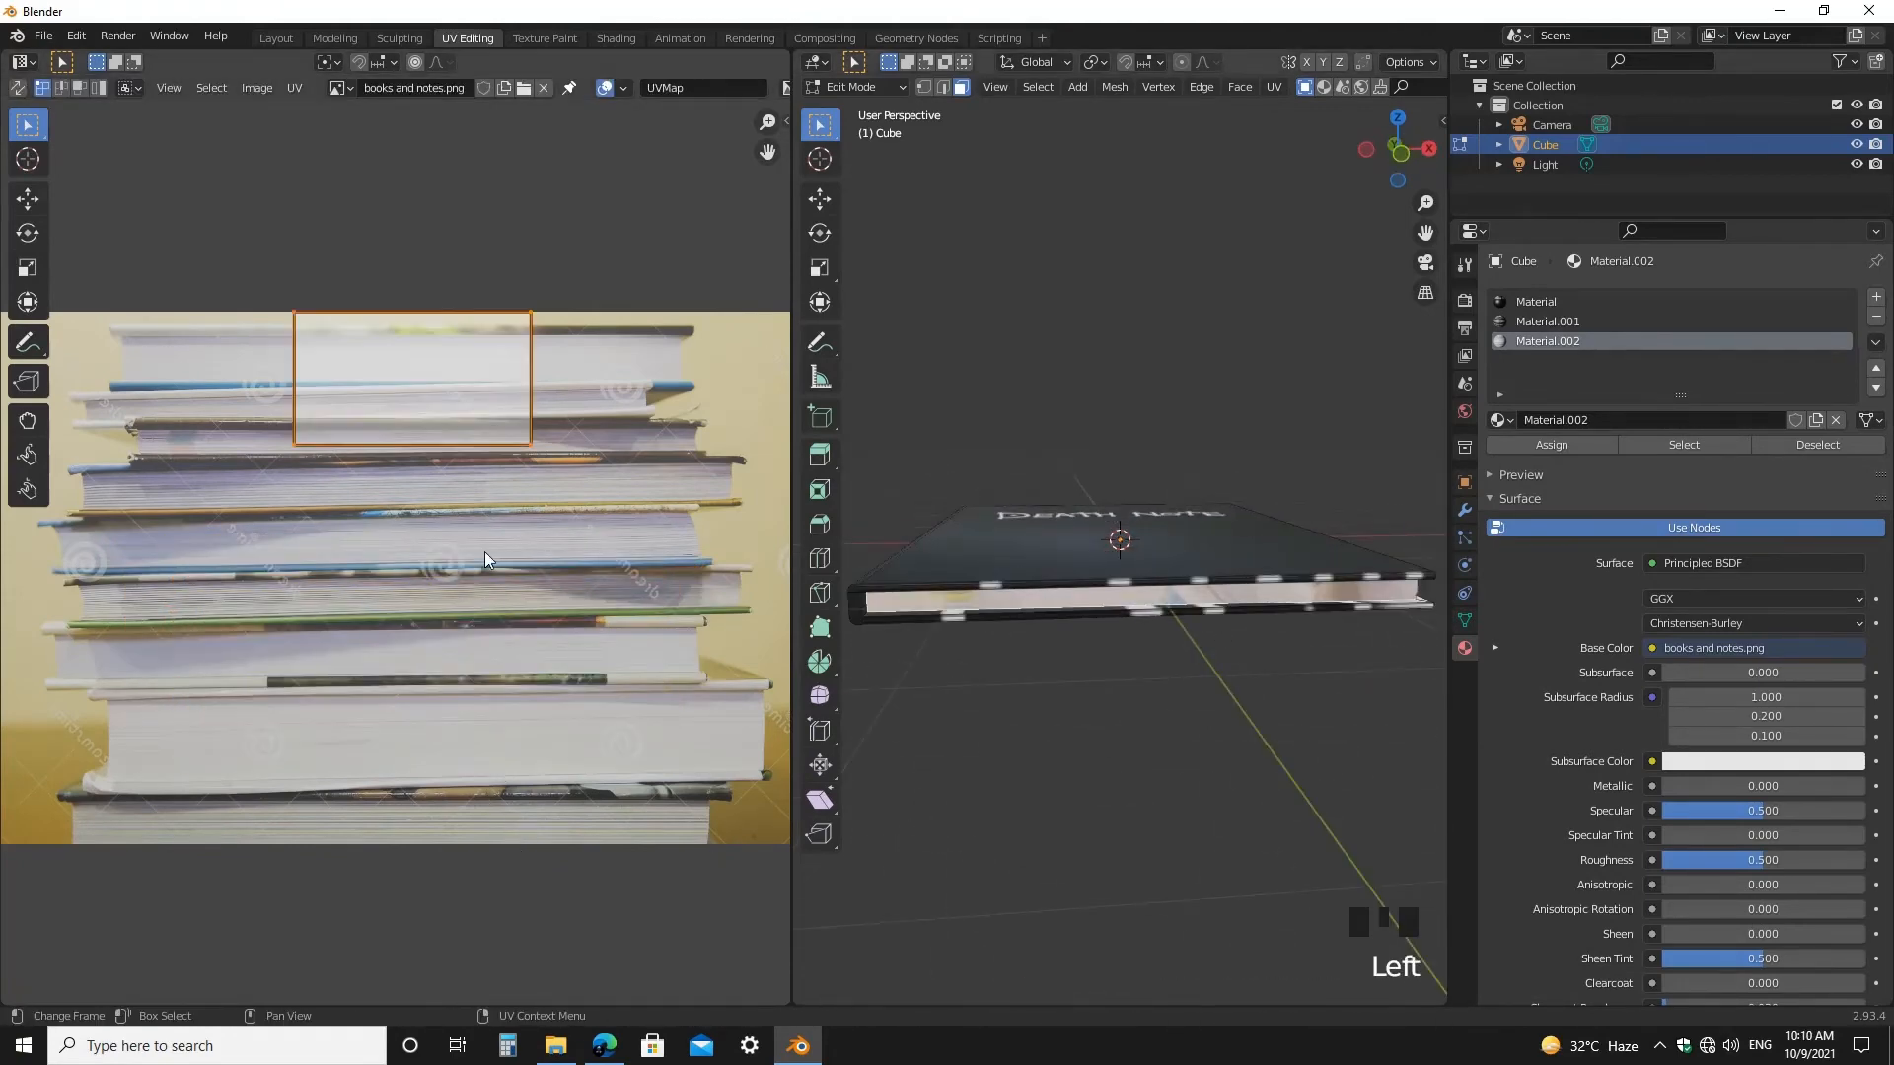
pyautogui.press('g')
pyautogui.click(589, 929)
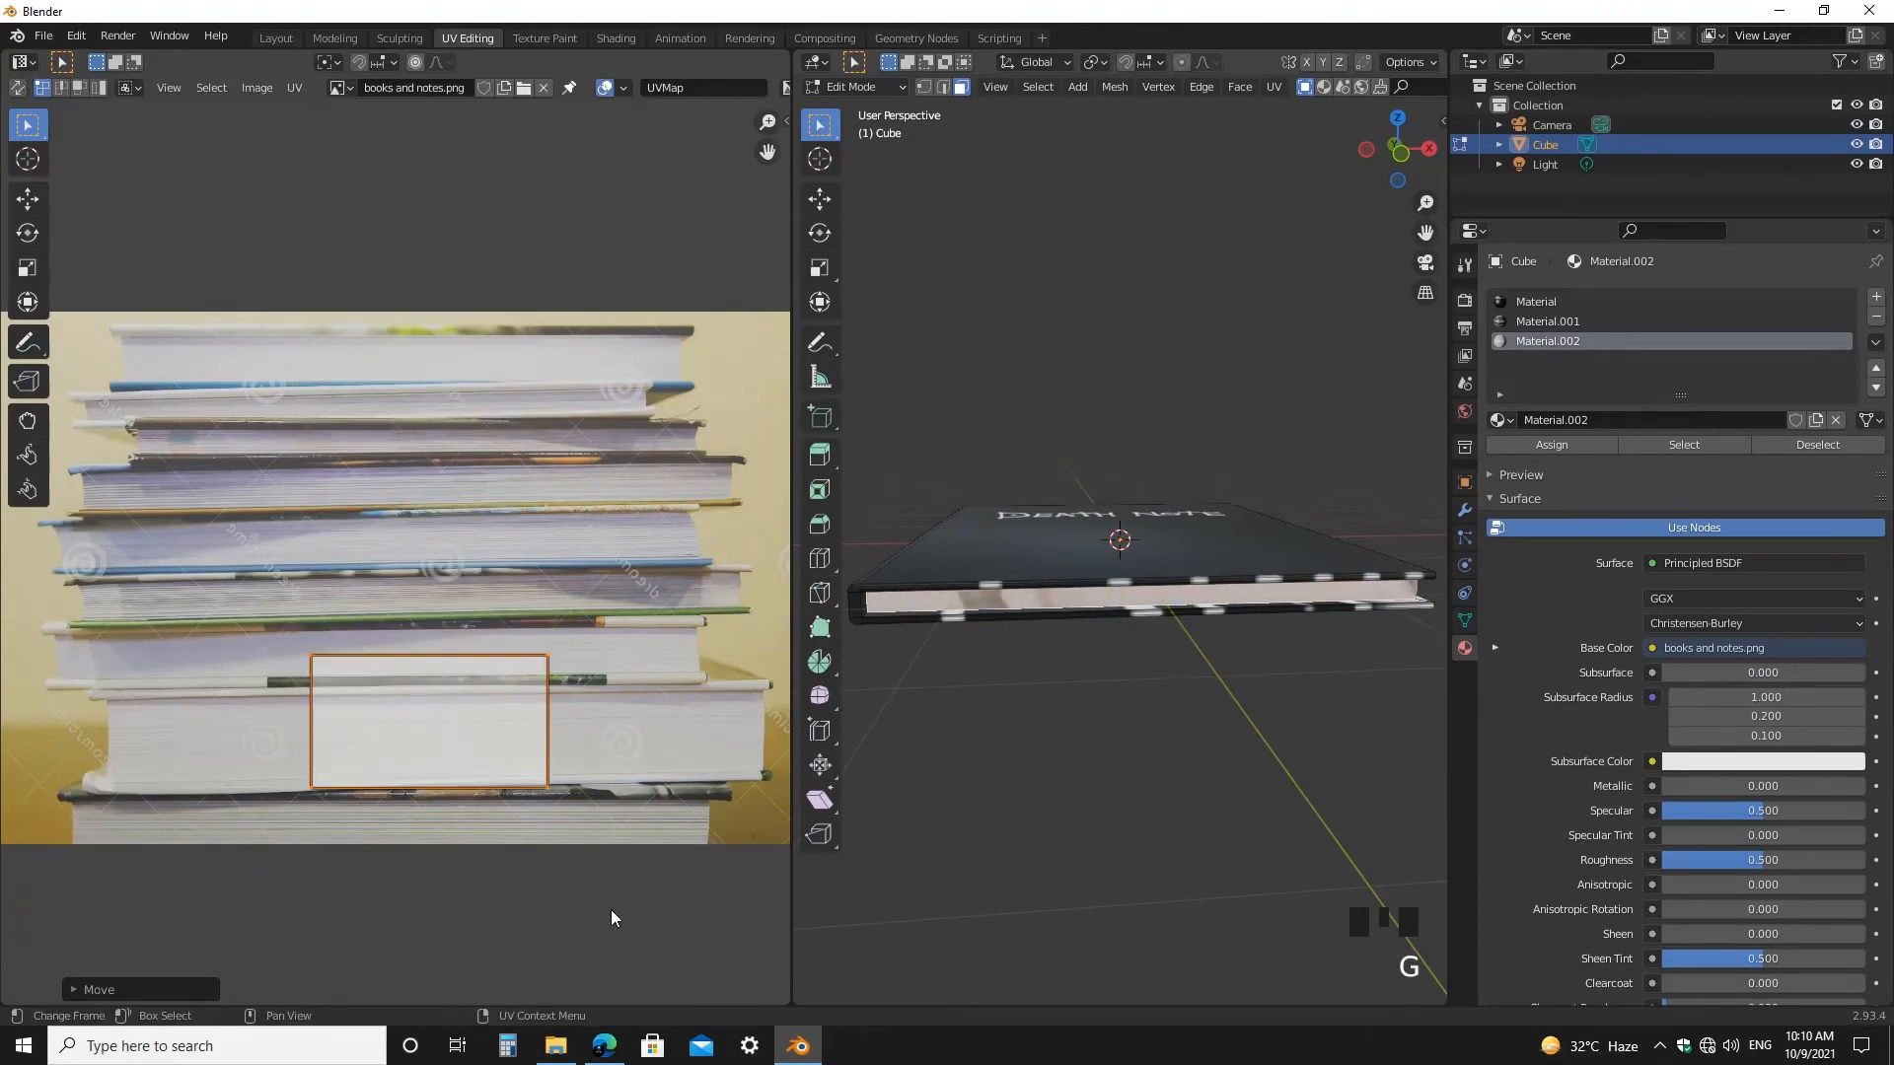
# - Scale this UV island to about 0.39 along Y and reposition it within the thick book's white pages
pyautogui.press('y')
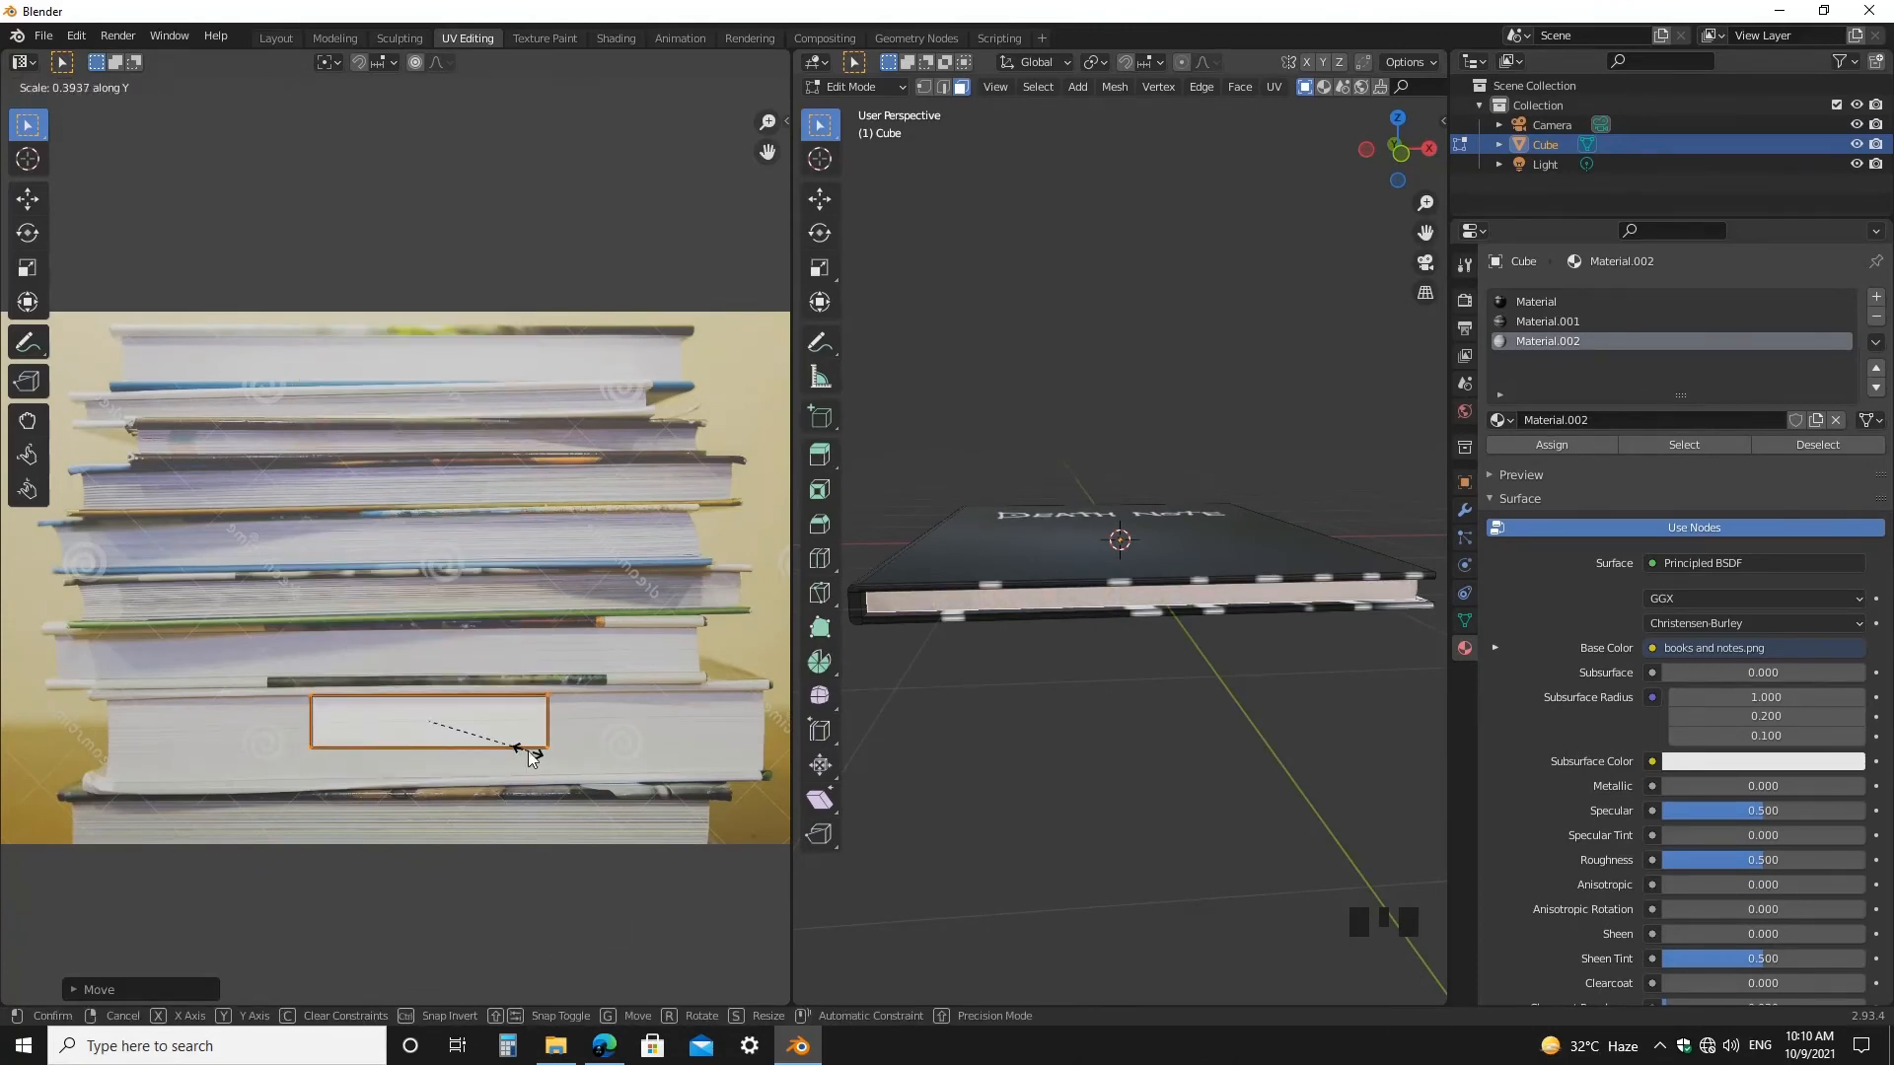
pyautogui.click(528, 754)
pyautogui.press('g')
pyautogui.click(538, 770)
# - Deselect the page-edge face and display death note front.png in the UV editor
pyautogui.click(1282, 755)
pyautogui.moveTo(1282, 755); pyautogui.dragTo(1120, 866, button='middle')
pyautogui.scroll(-3, 1121, 867)
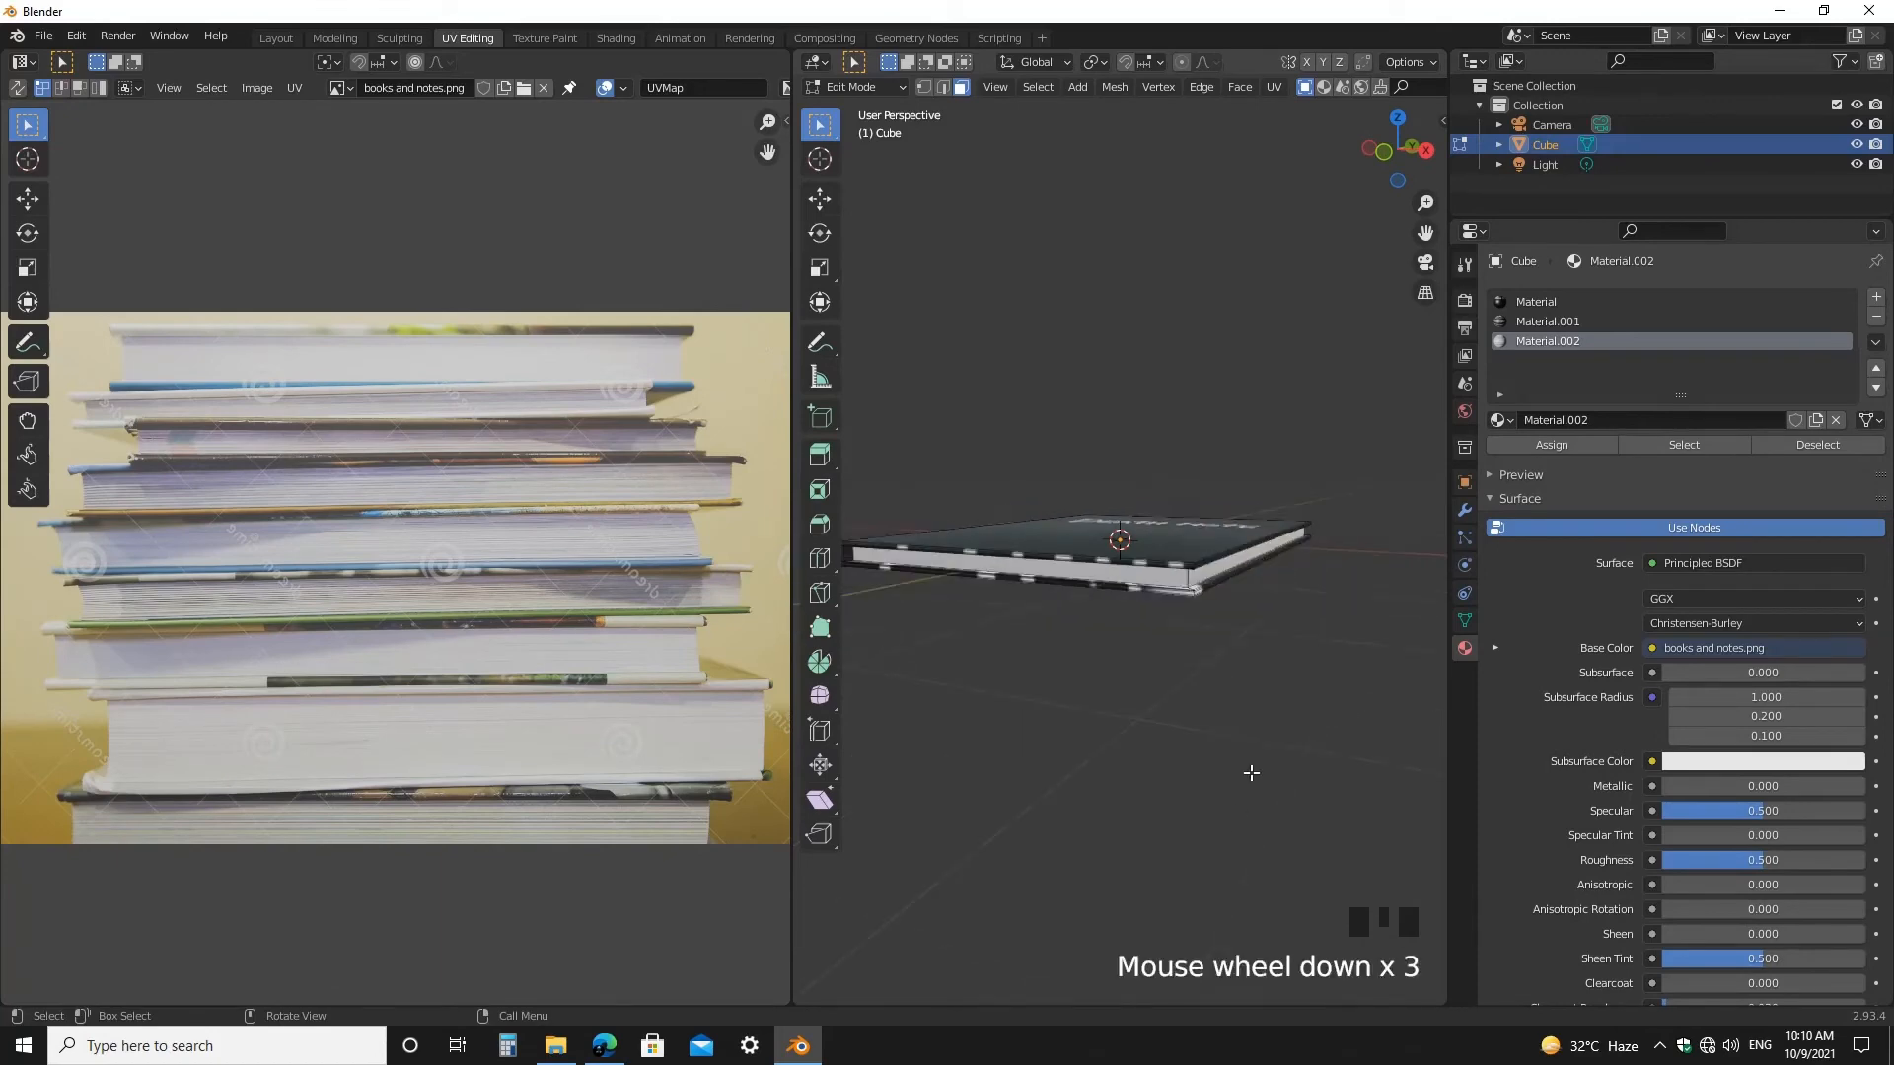
pyautogui.moveTo(1247, 773); pyautogui.dragTo(1260, 800, button='middle')
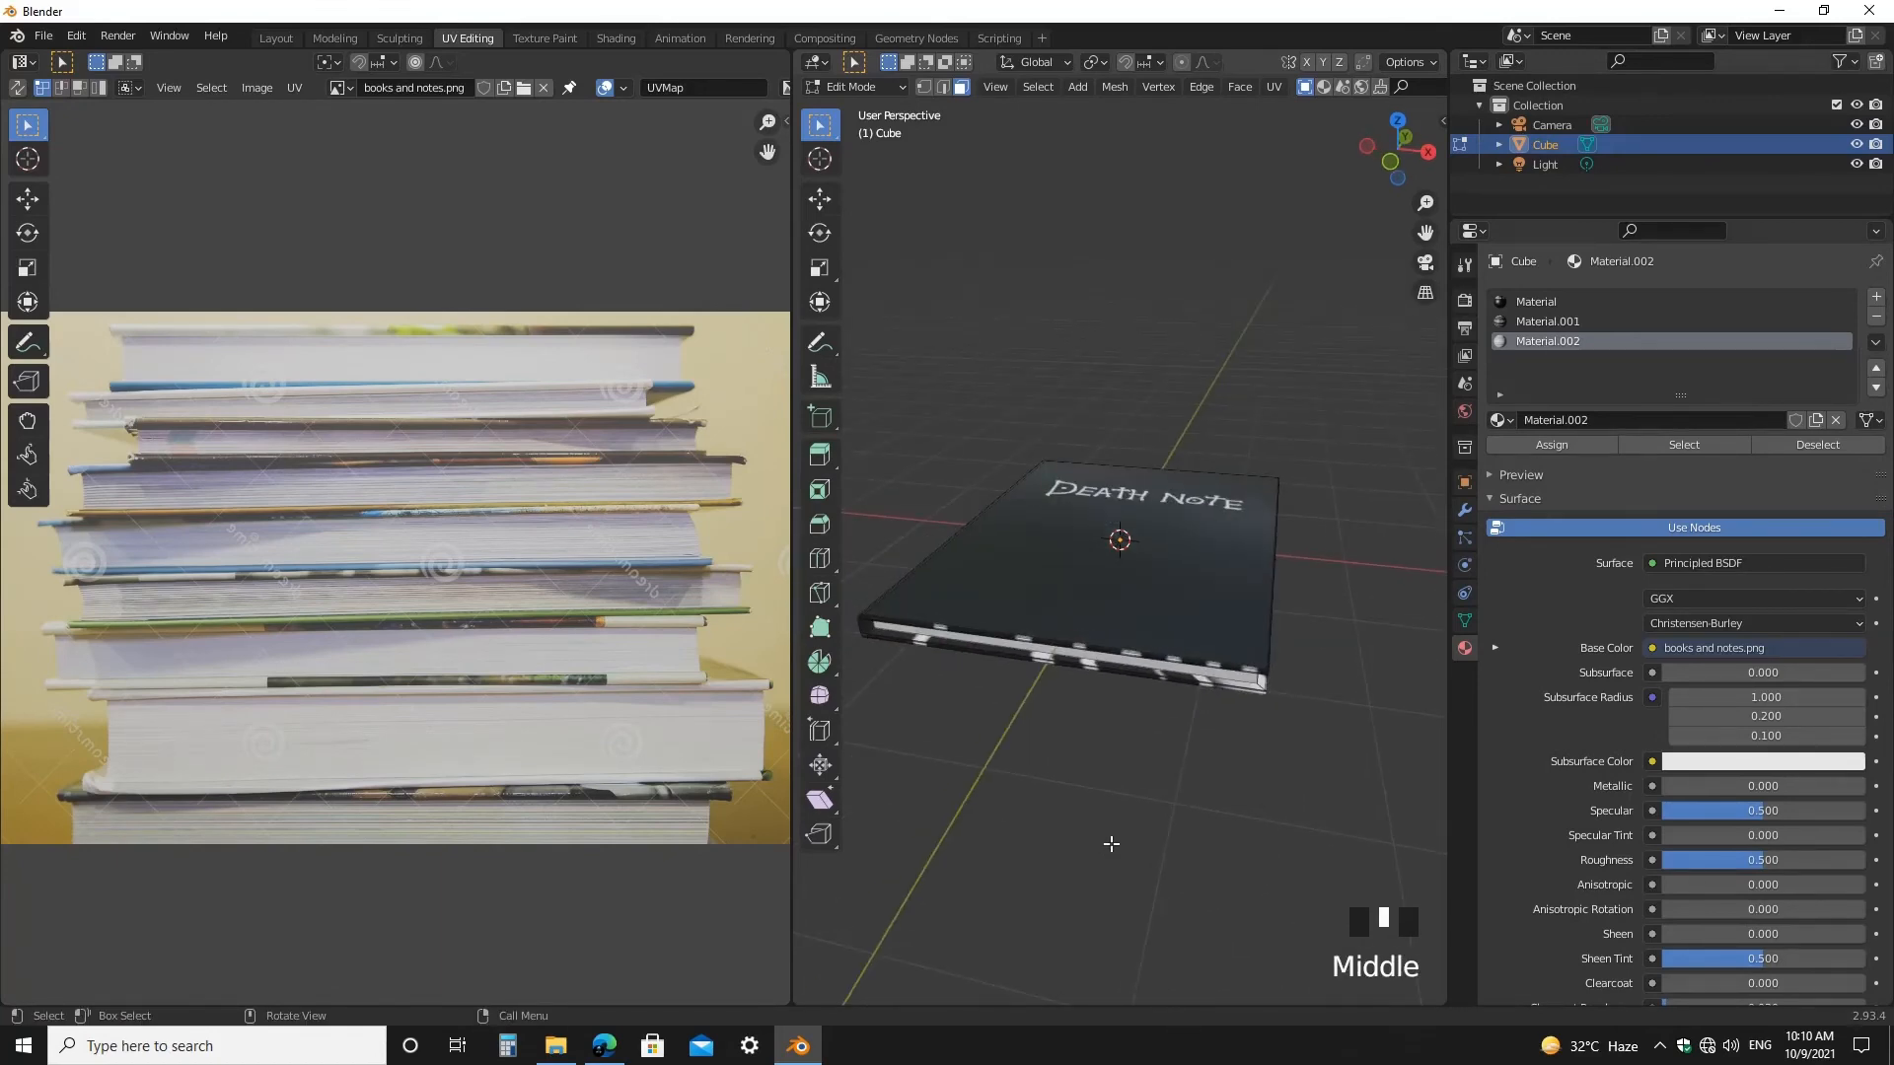
pyautogui.moveTo(1112, 844); pyautogui.dragTo(1149, 814, button='middle')
pyautogui.click(338, 88)
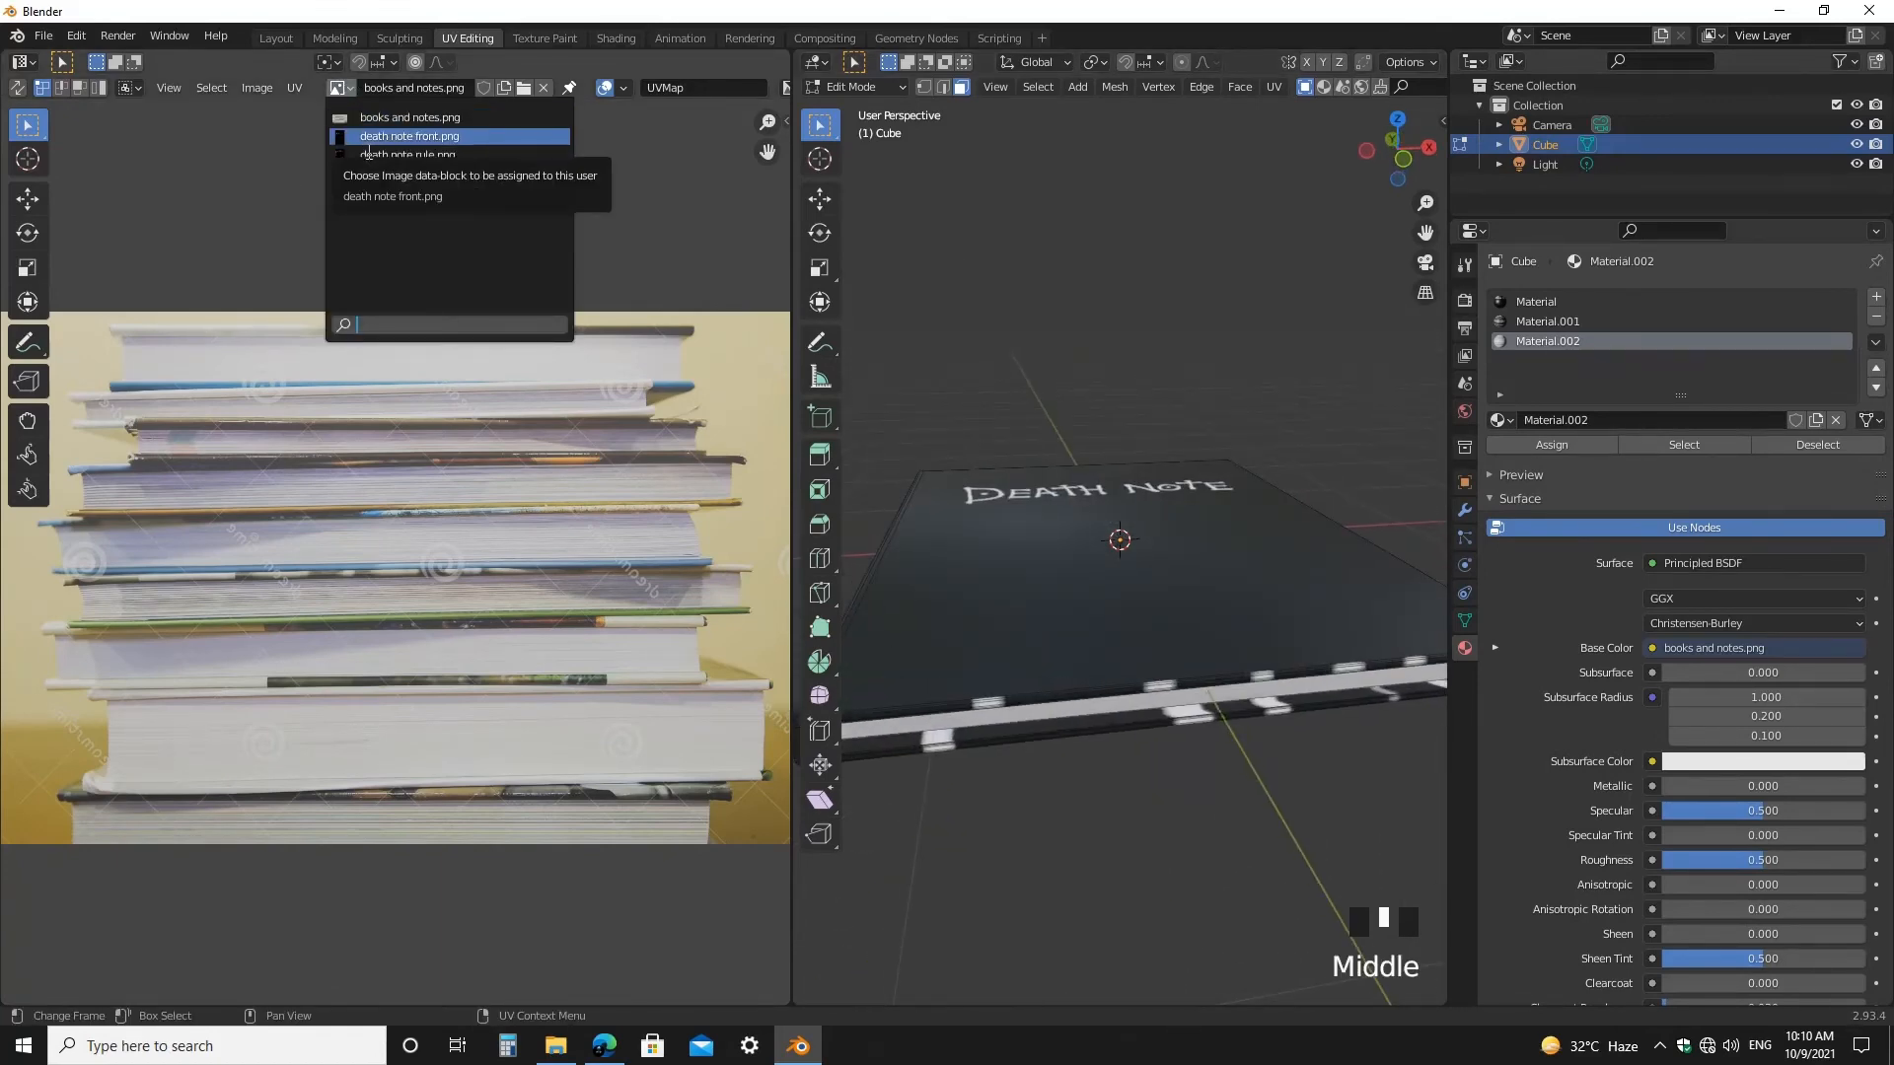
pyautogui.click(369, 138)
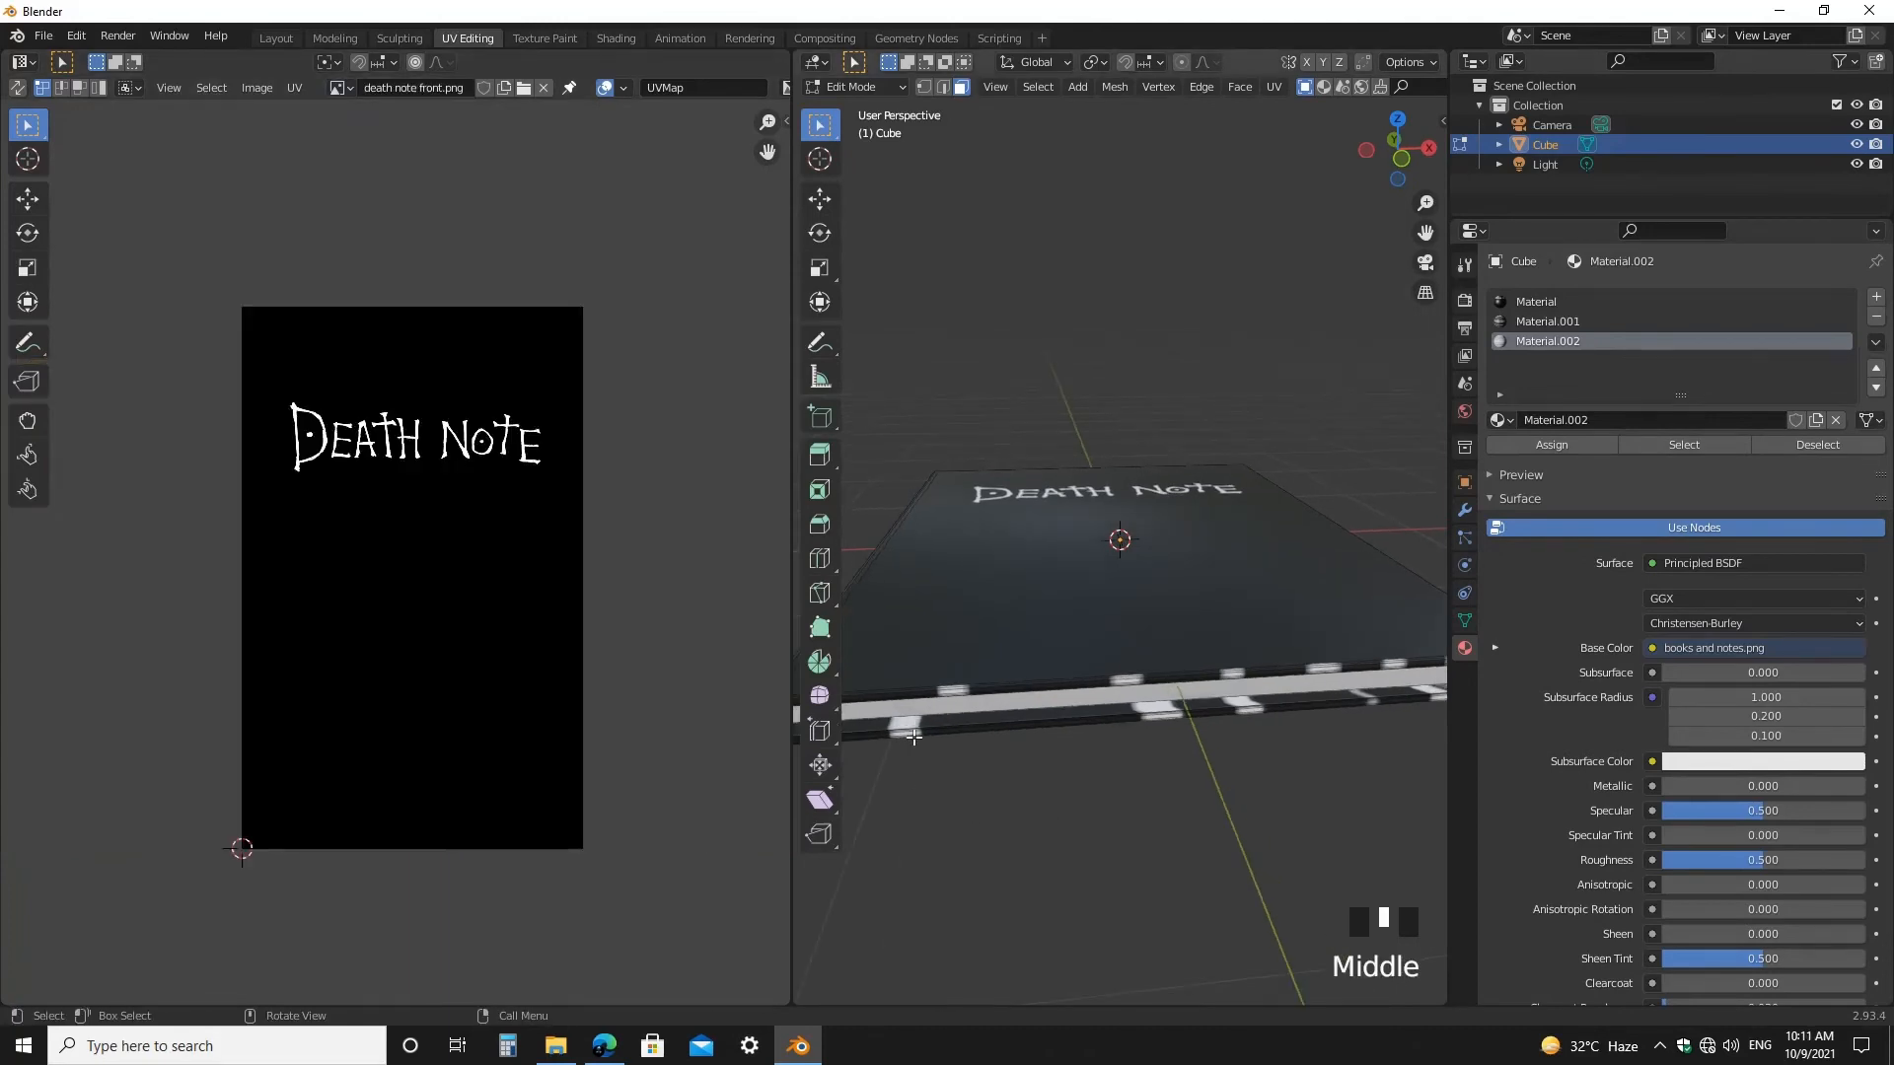
# - Switch to the Modeling workspace and show the notebook in material preview shading
pyautogui.doubleClick(1036, 790)
pyautogui.moveTo(1035, 790); pyautogui.dragTo(1082, 745, button='middle')
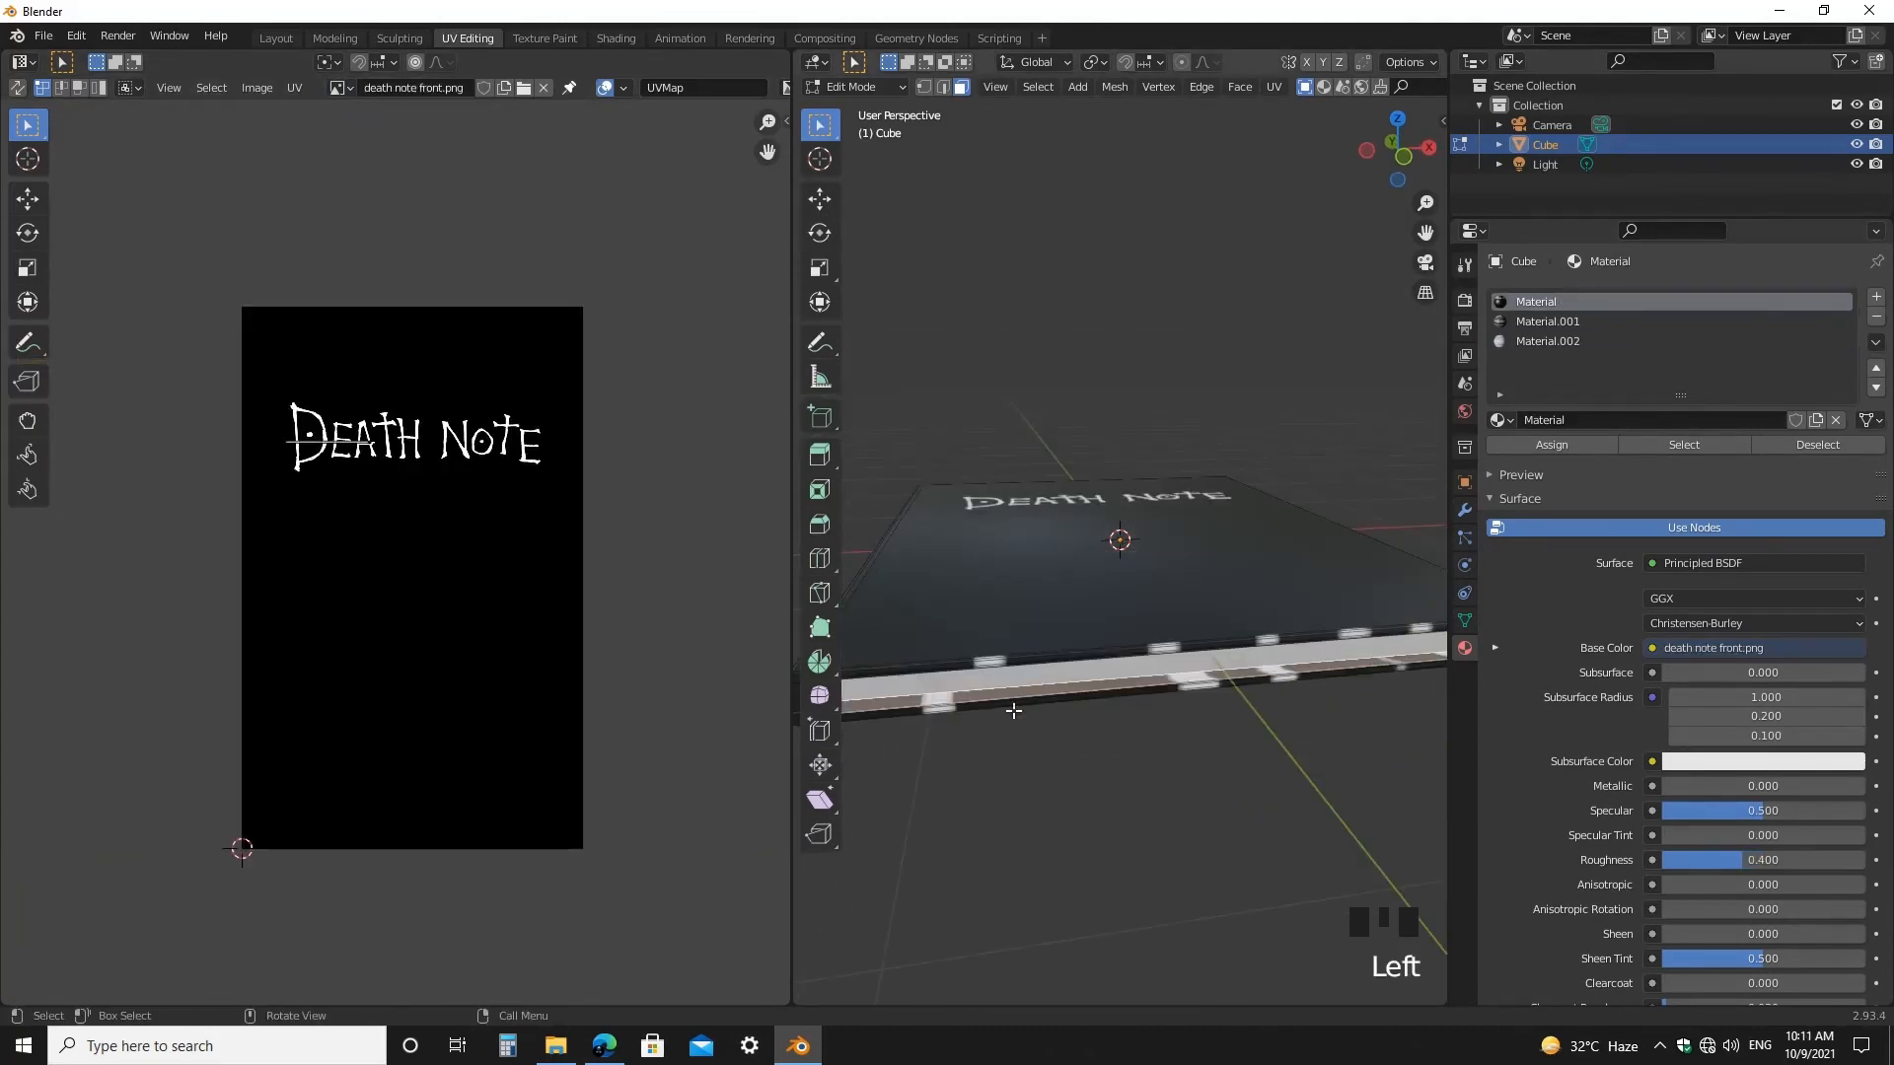
pyautogui.moveTo(1014, 710); pyautogui.dragTo(1033, 768, button='middle')
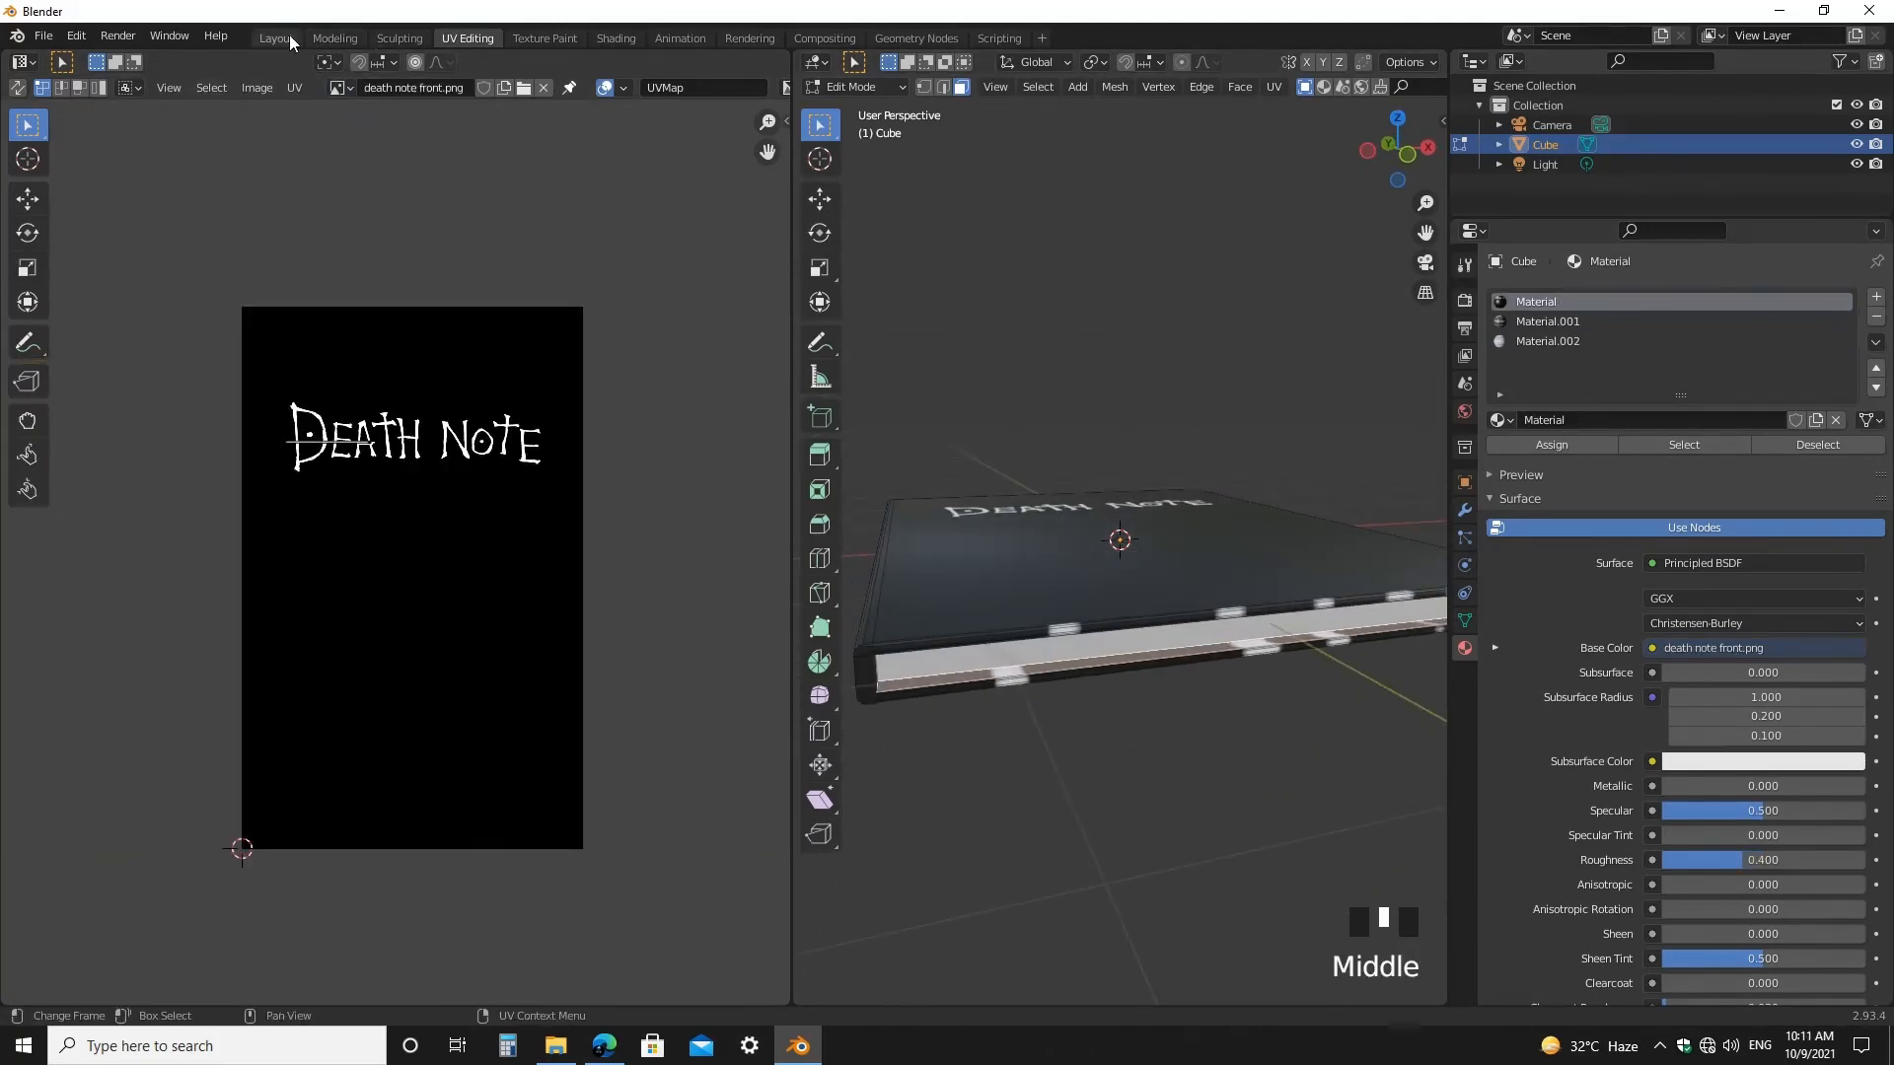
pyautogui.click(335, 39)
pyautogui.click(1509, 87)
pyautogui.moveTo(727, 744); pyautogui.dragTo(1045, 680, button='middle')
pyautogui.scroll(6, 667, 684)
pyautogui.moveTo(665, 681); pyautogui.dragTo(711, 705)
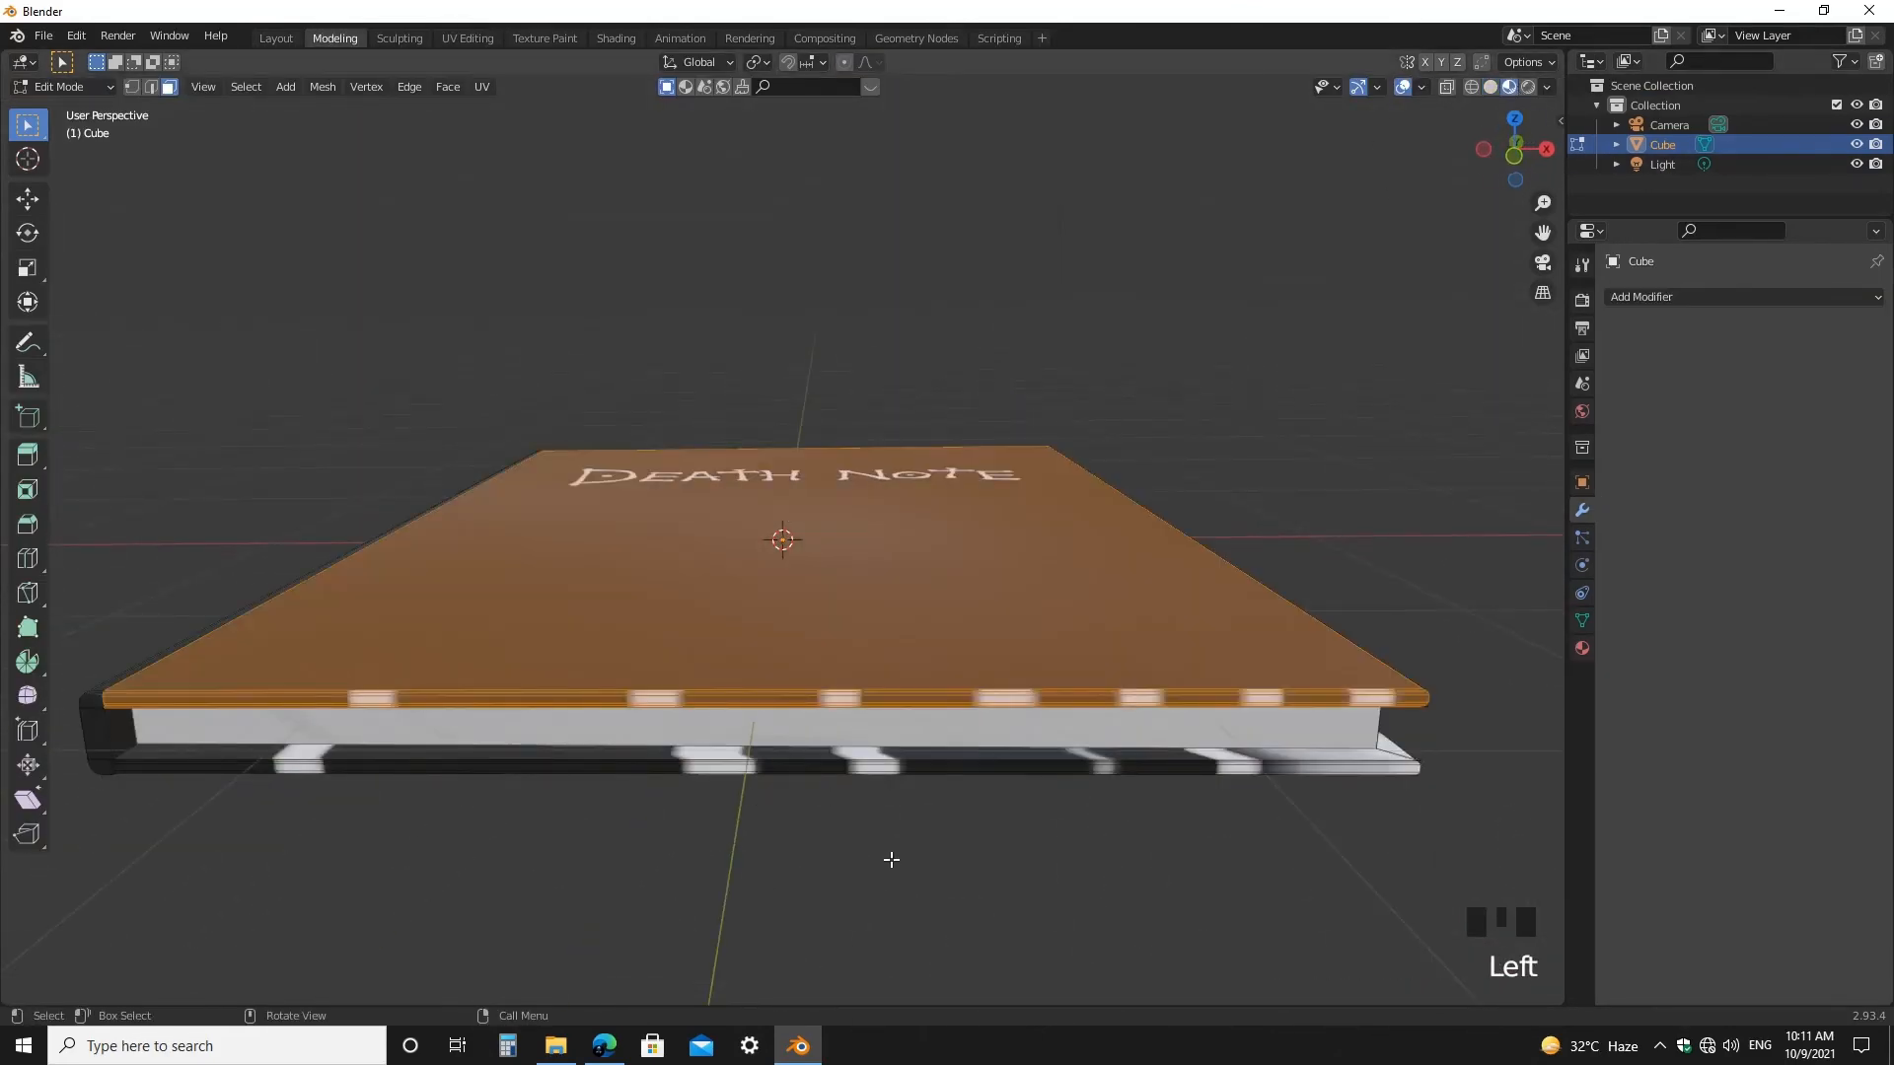
pyautogui.click(708, 699)
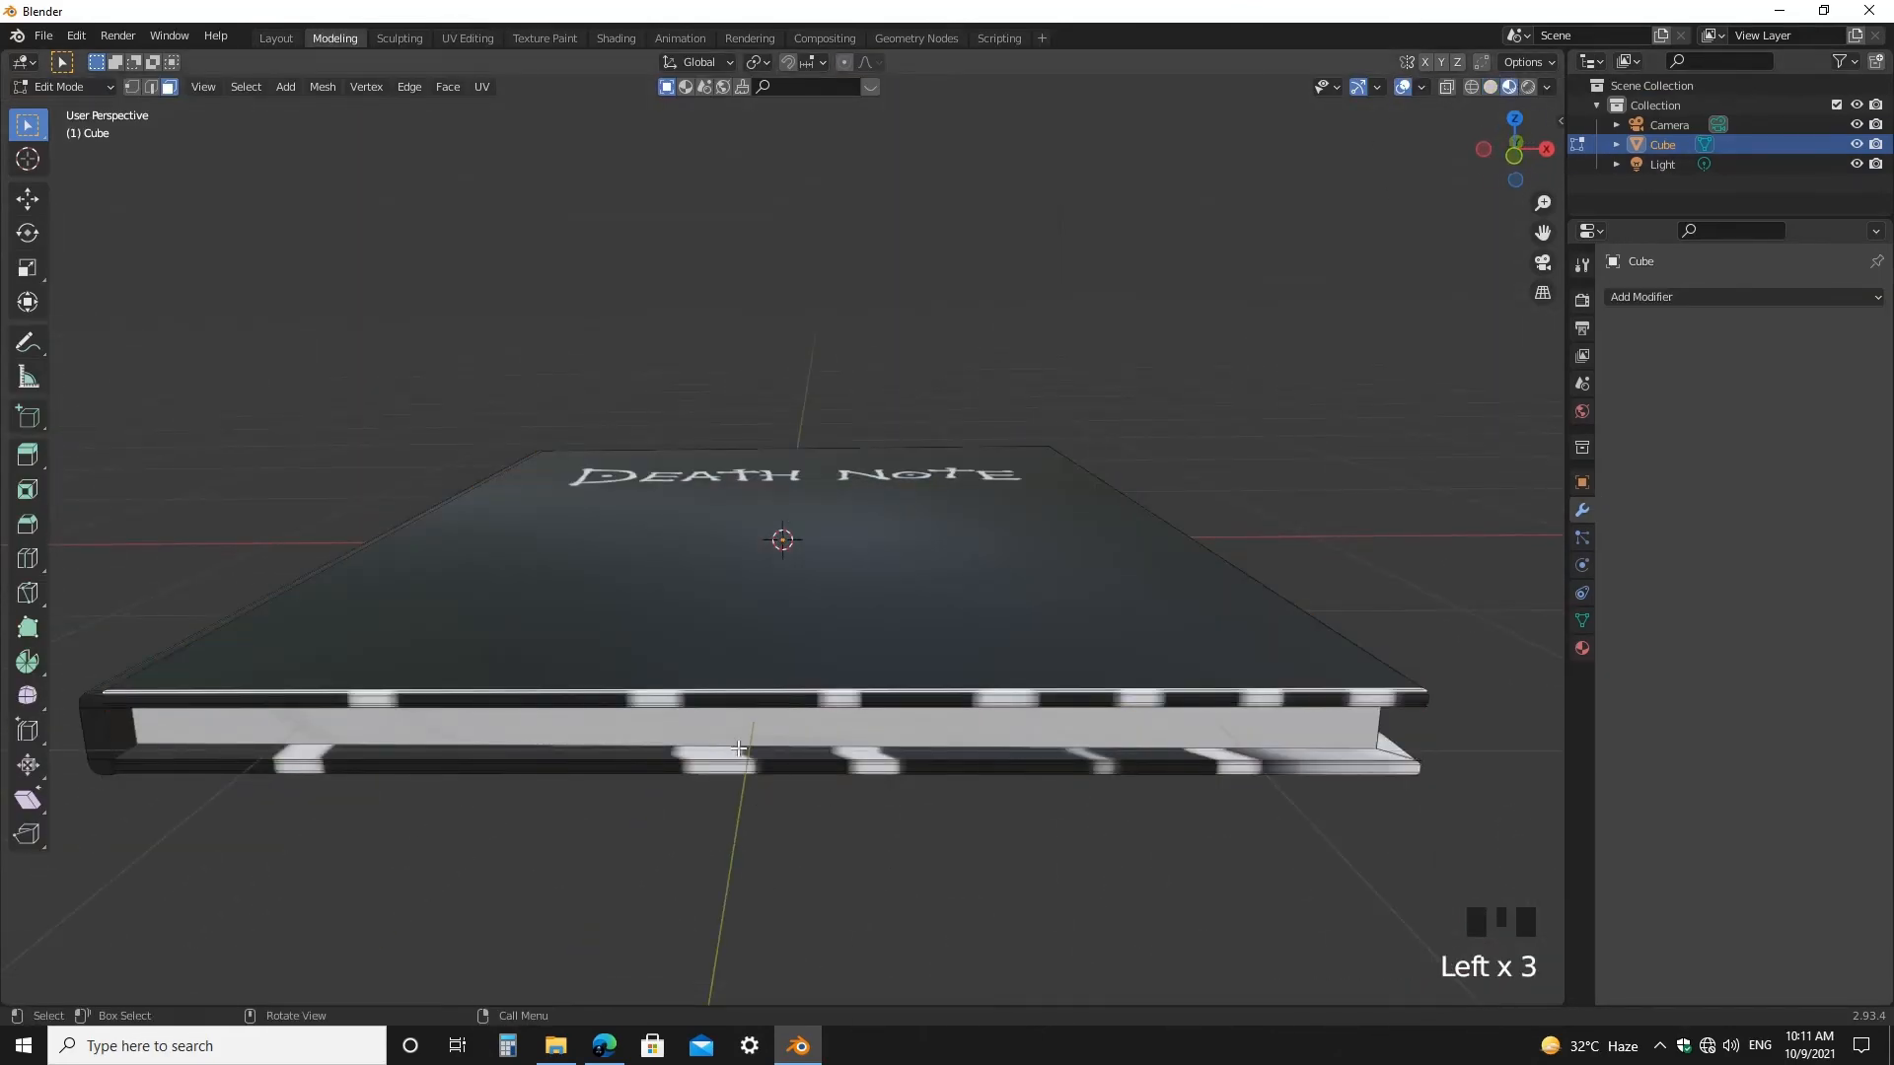
pyautogui.scroll(2, 710, 723)
pyautogui.scroll(-1, 790, 833)
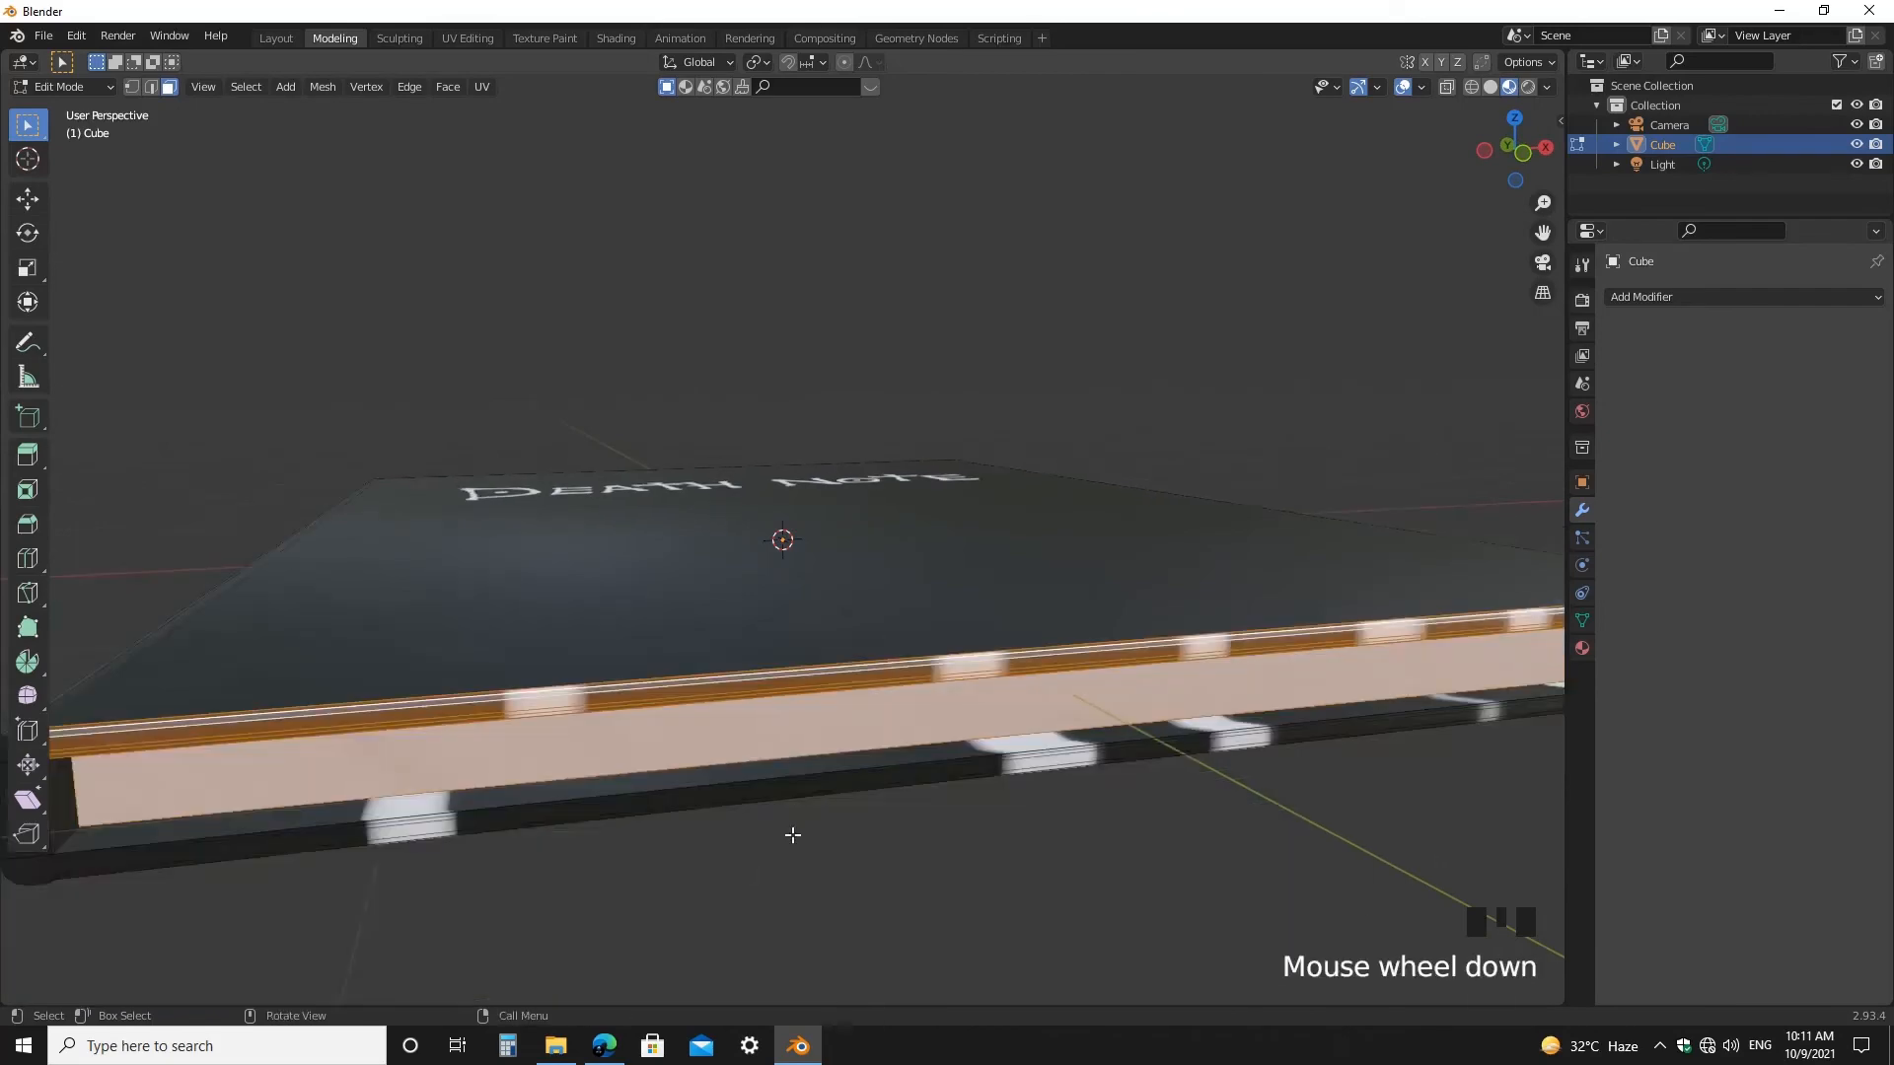
pyautogui.moveTo(790, 832); pyautogui.dragTo(737, 755, button='middle')
pyautogui.scroll(-2, 737, 756)
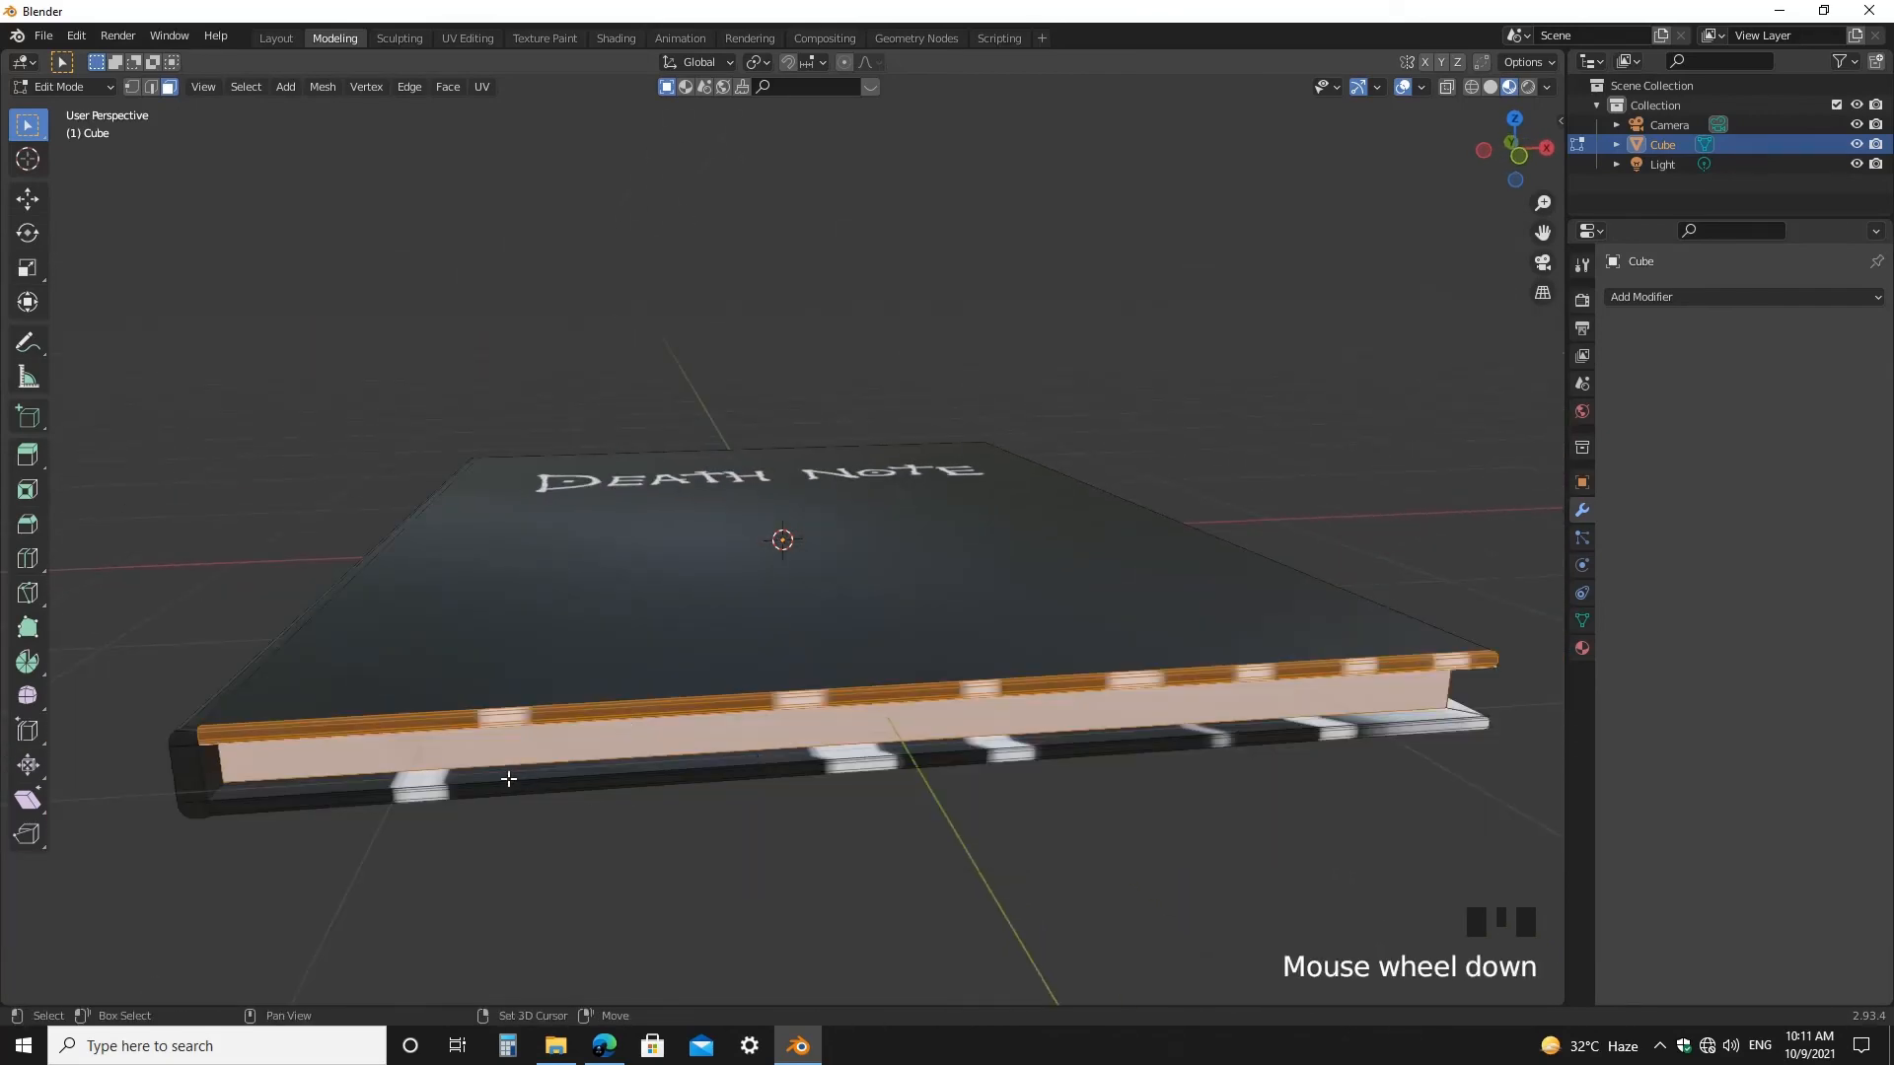
# - Box-select all faces of the notebook, using X-ray to include the hidden ones
pyautogui.scroll(-3, 568, 811)
pyautogui.moveTo(568, 811); pyautogui.dragTo(1370, 575, button='middle')
pyautogui.moveTo(220, 402); pyautogui.dragTo(1174, 777)
pyautogui.moveTo(947, 723); pyautogui.dragTo(812, 791, button='middle')
pyautogui.click(1273, 614)
pyautogui.moveTo(1075, 771); pyautogui.dragTo(1095, 631, button='middle')
pyautogui.moveTo(240, 317); pyautogui.dragTo(1328, 753)
pyautogui.click(1446, 88)
# - Remove the large front and back cover faces and the page-edge faces from the selection, keeping the cover rims and spine
pyautogui.moveTo(1012, 484); pyautogui.dragTo(941, 729, button='middle')
pyautogui.keyDown('shift'); pyautogui.click(918, 856); pyautogui.keyUp('shift')
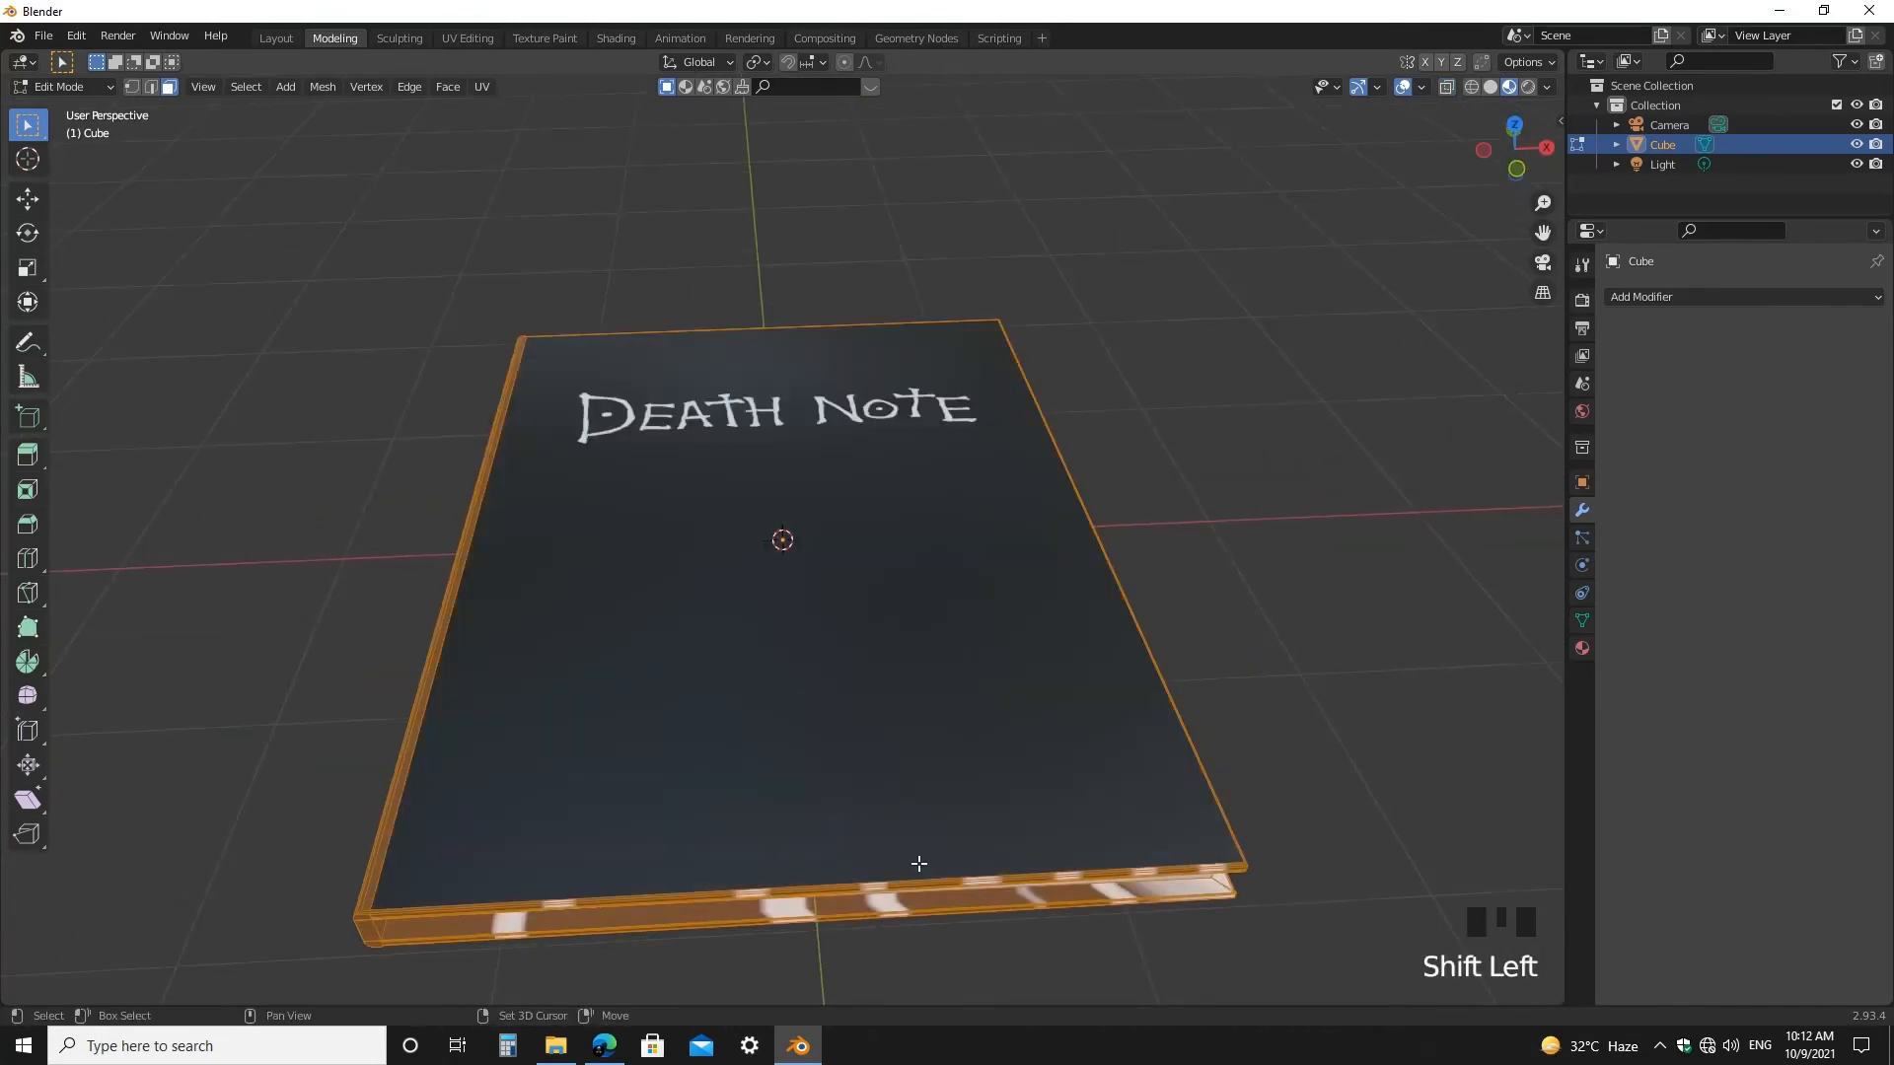
pyautogui.moveTo(918, 856); pyautogui.dragTo(760, 649, button='middle')
pyautogui.keyDown('shift'); pyautogui.click(903, 523); pyautogui.keyUp('shift')
pyautogui.keyDown('shift'); pyautogui.click(883, 681); pyautogui.keyUp('shift')
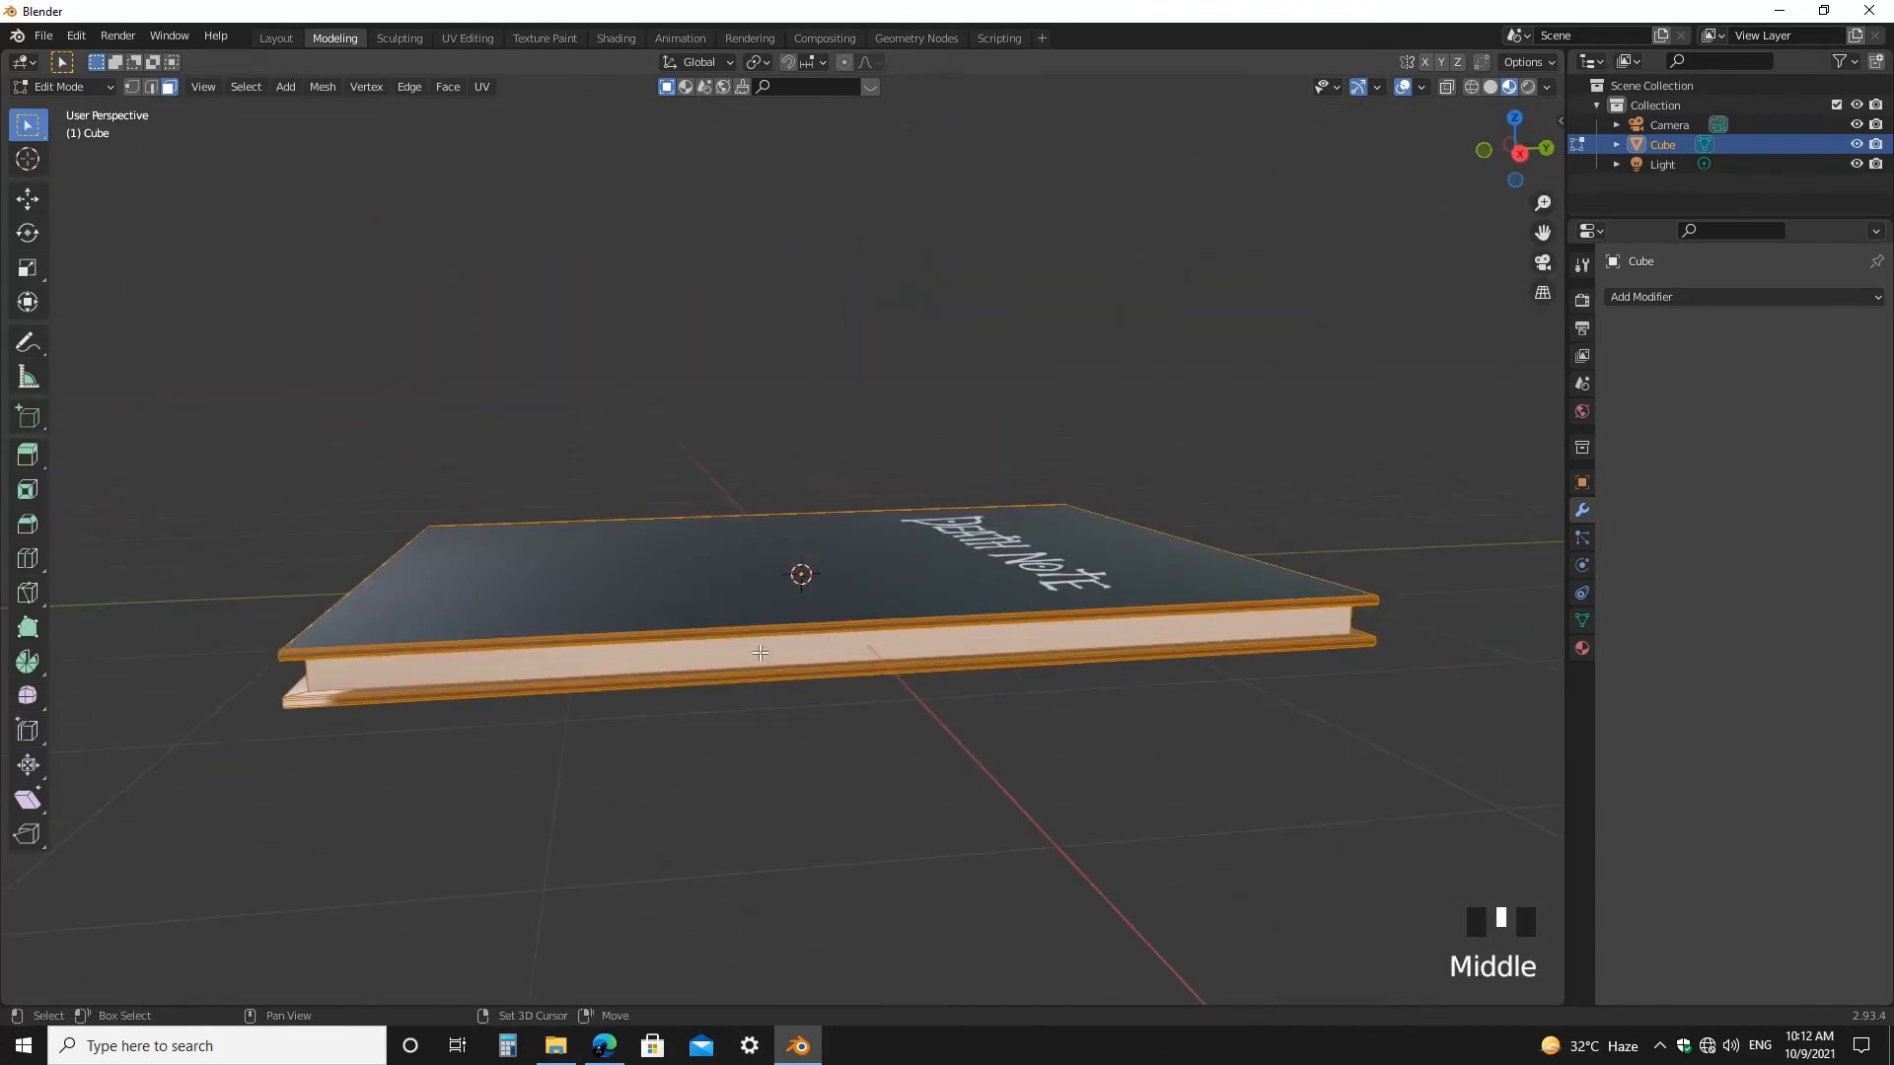
pyautogui.keyDown('shift'); pyautogui.click(760, 651); pyautogui.keyUp('shift')
pyautogui.moveTo(1095, 691); pyautogui.dragTo(923, 670, button='middle')
pyautogui.keyDown('shift'); pyautogui.click(912, 648); pyautogui.keyUp('shift')
pyautogui.moveTo(444, 731); pyautogui.dragTo(946, 759, button='middle')
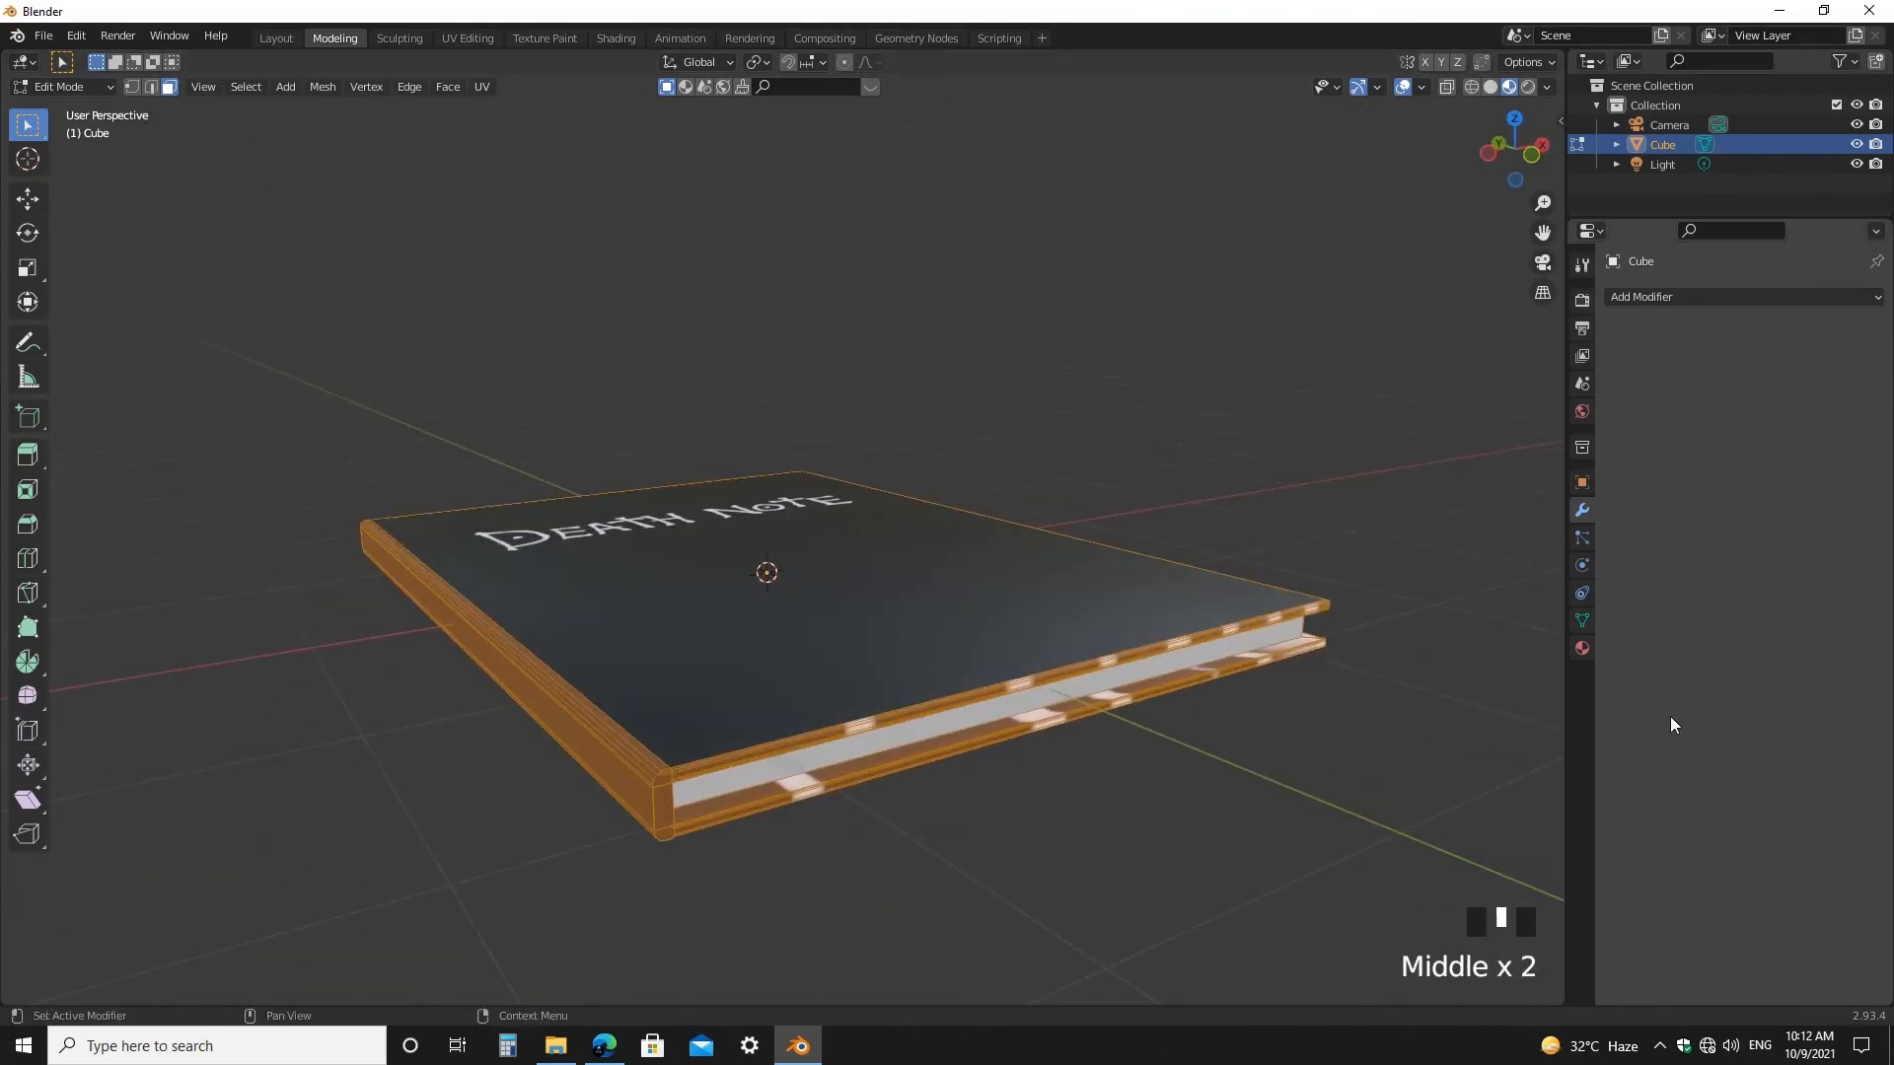
# - Assign the first material, Material, to the selected rim and spine faces
pyautogui.click(1582, 648)
pyautogui.click(1653, 301)
pyautogui.click(1673, 441)
# - In the UV Editing workspace, select all UVs of the rim and spine faces and scale them down onto the image's plain black area
pyautogui.click(468, 37)
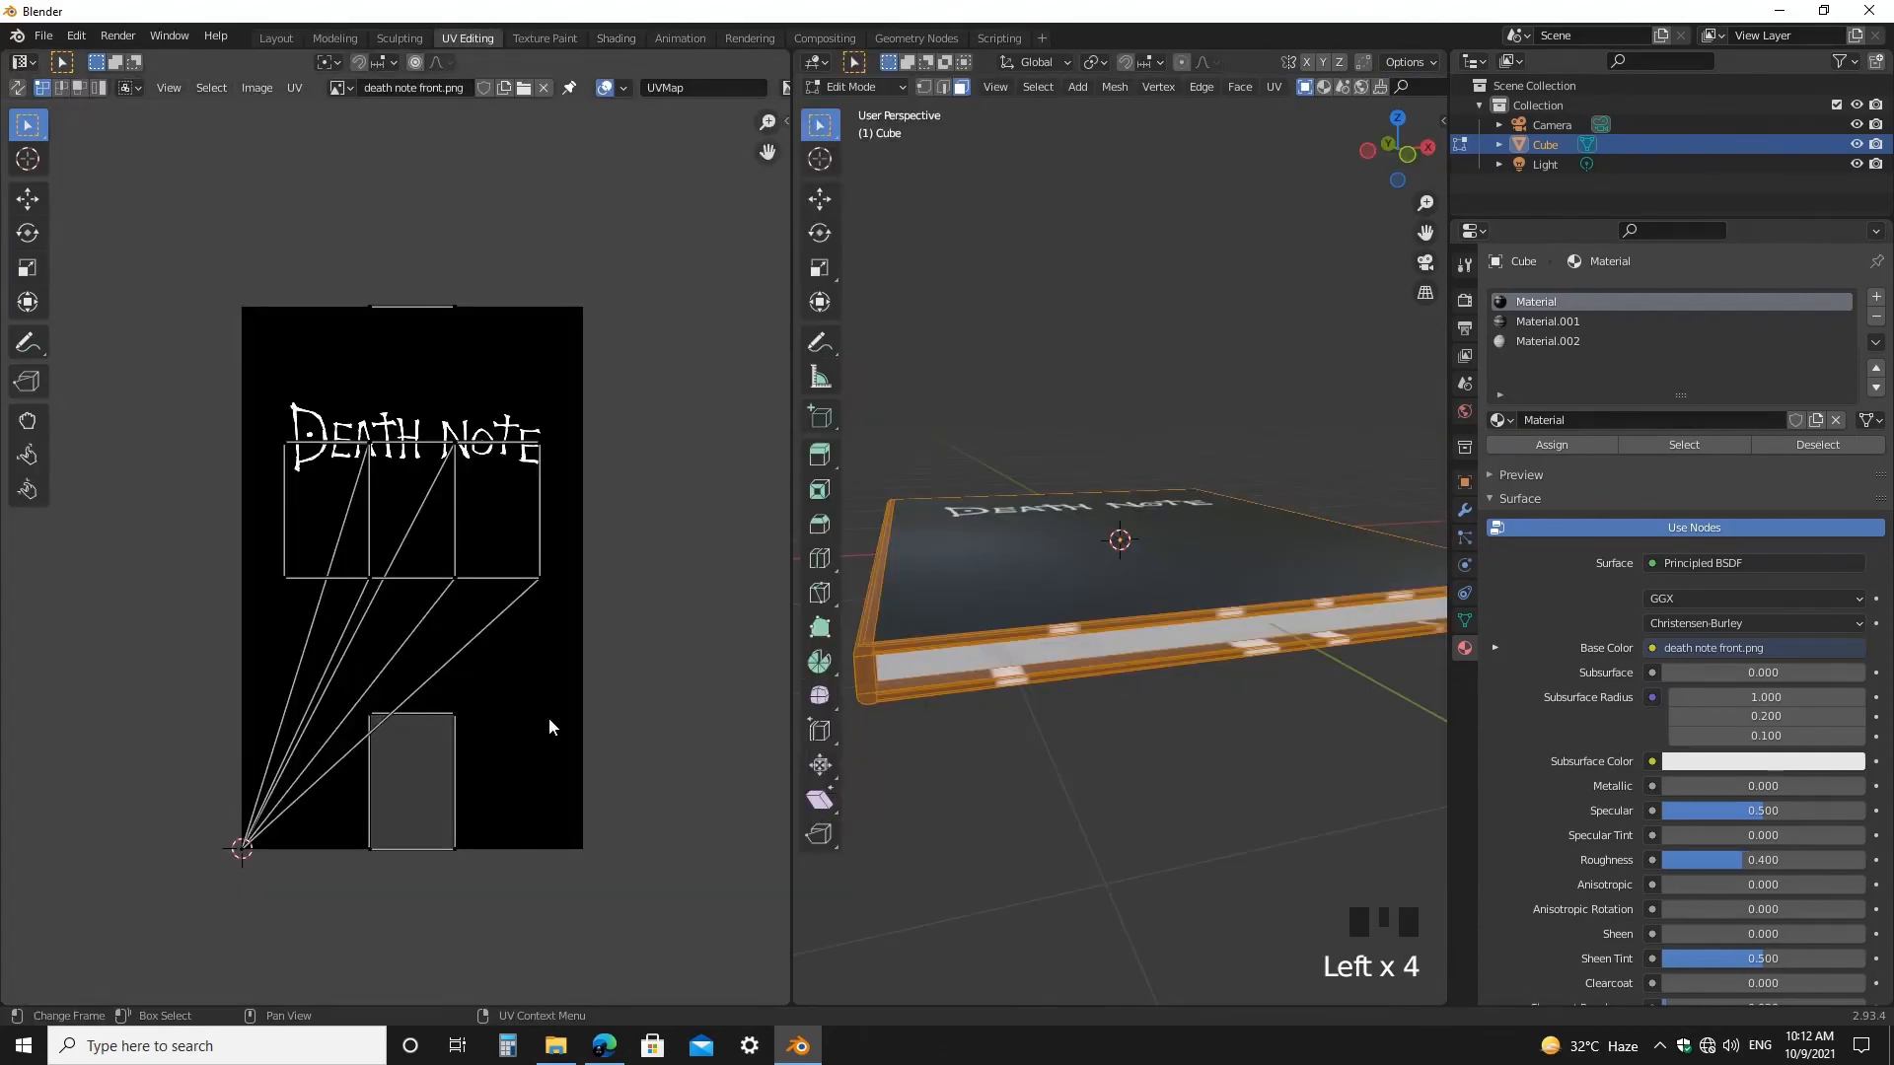
pyautogui.press('a')
pyautogui.press('s')
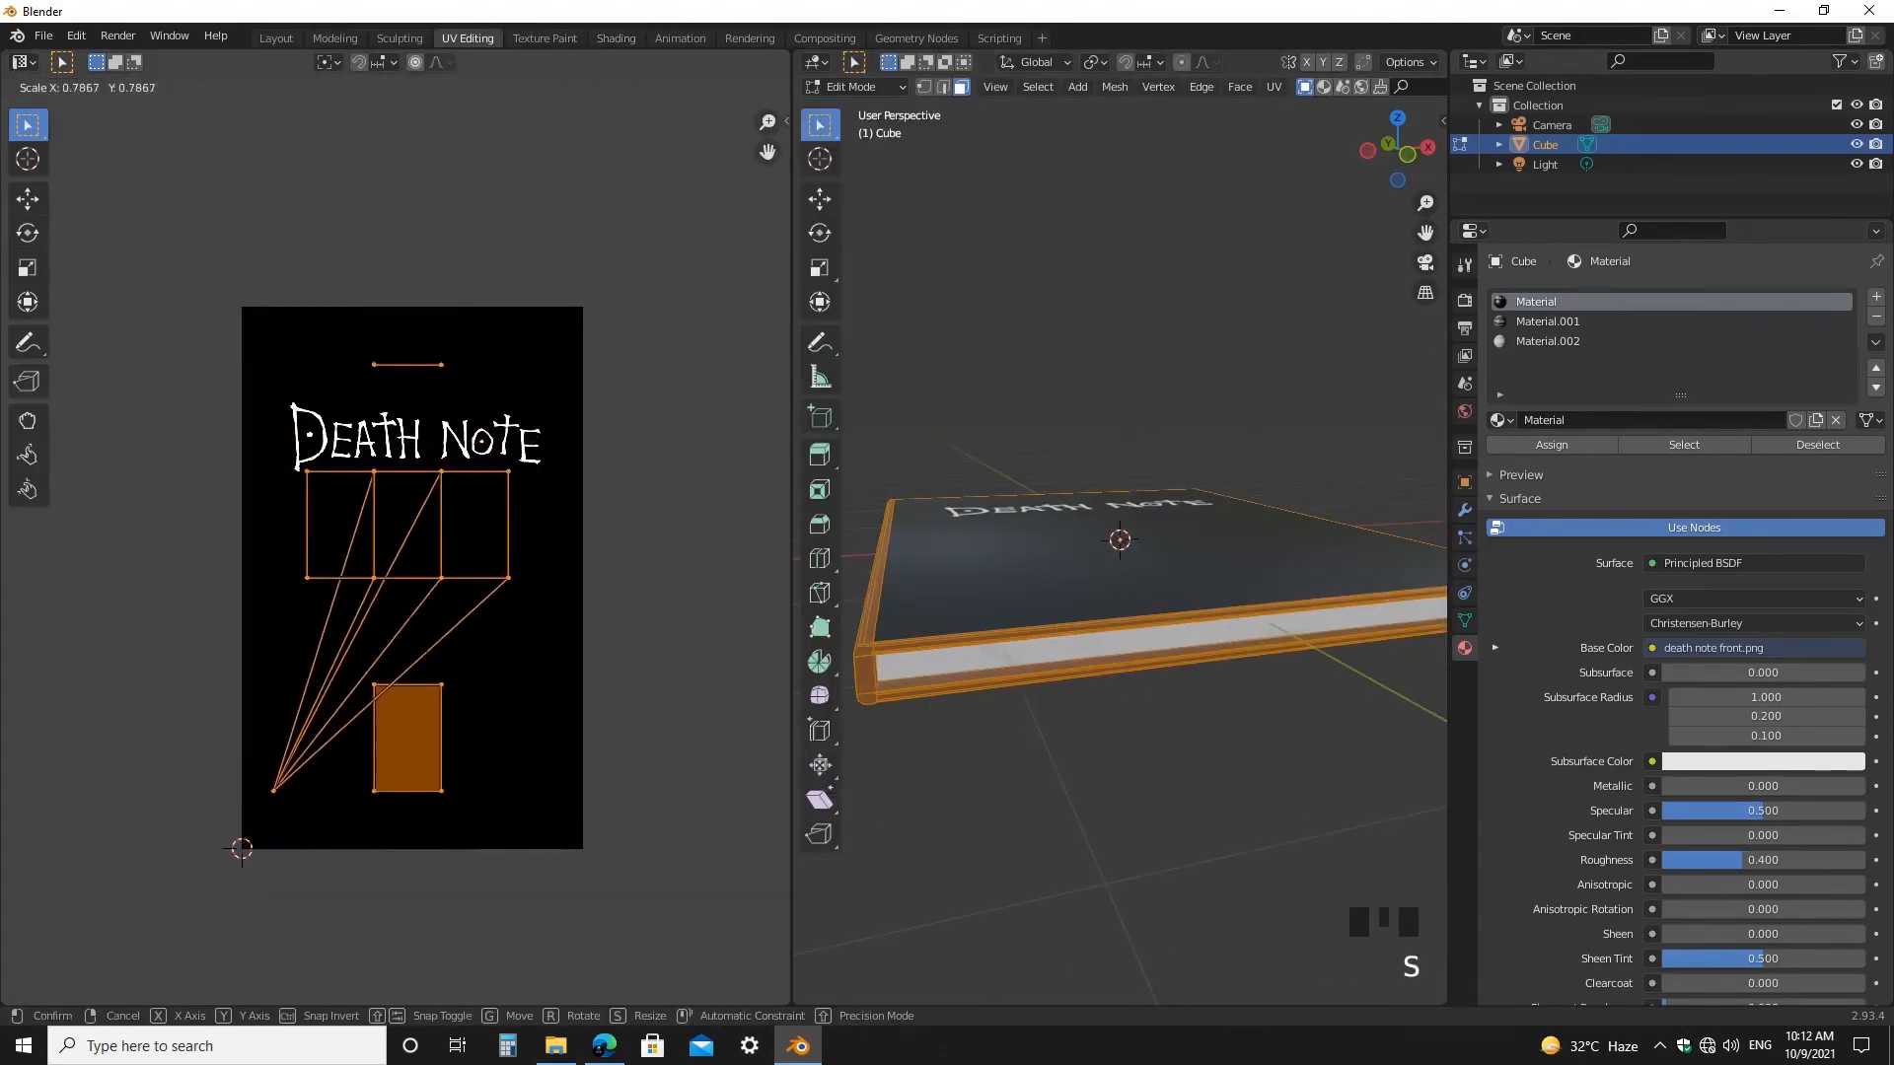
pyautogui.click(242, 849)
# - Switch to the Layout workspace and display the textured notebook in material preview shading
pyautogui.scroll(-3, 1214, 875)
pyautogui.moveTo(1213, 875); pyautogui.dragTo(1243, 858, button='middle')
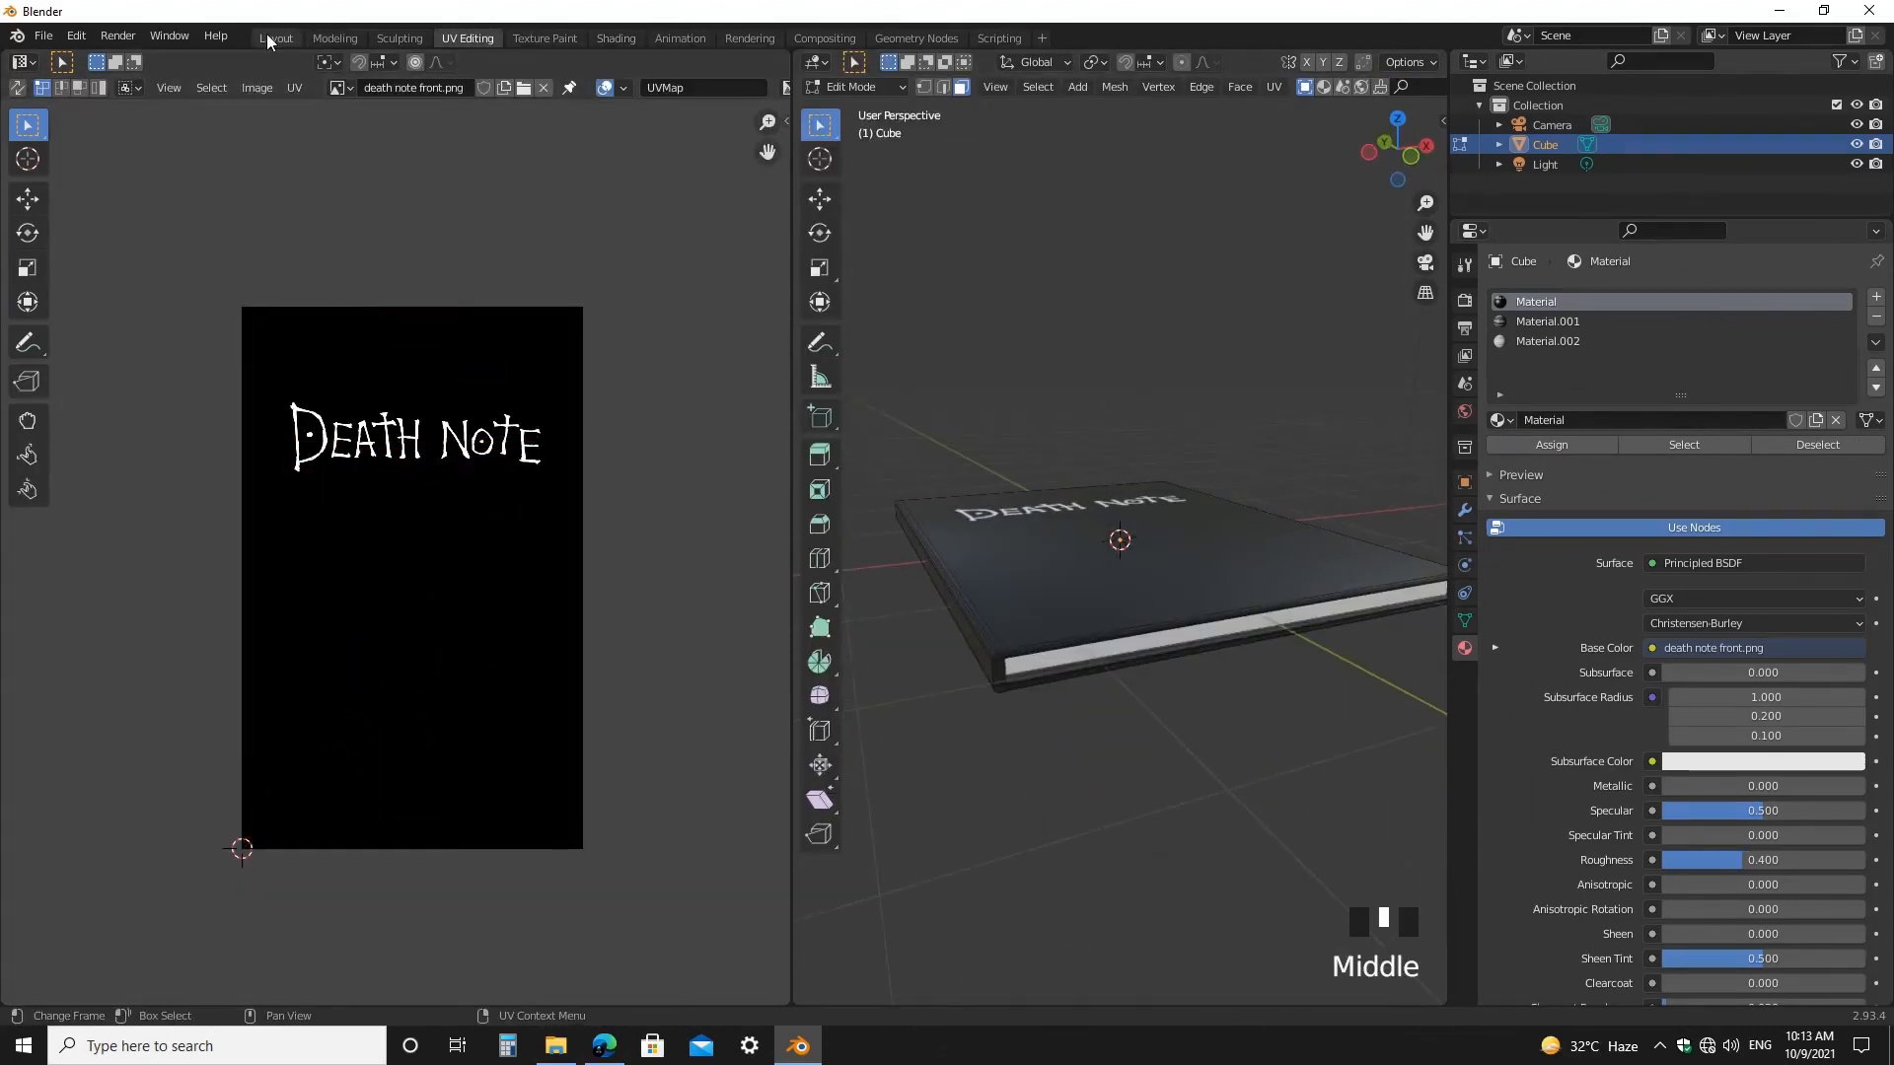
pyautogui.click(276, 37)
pyautogui.click(1508, 87)
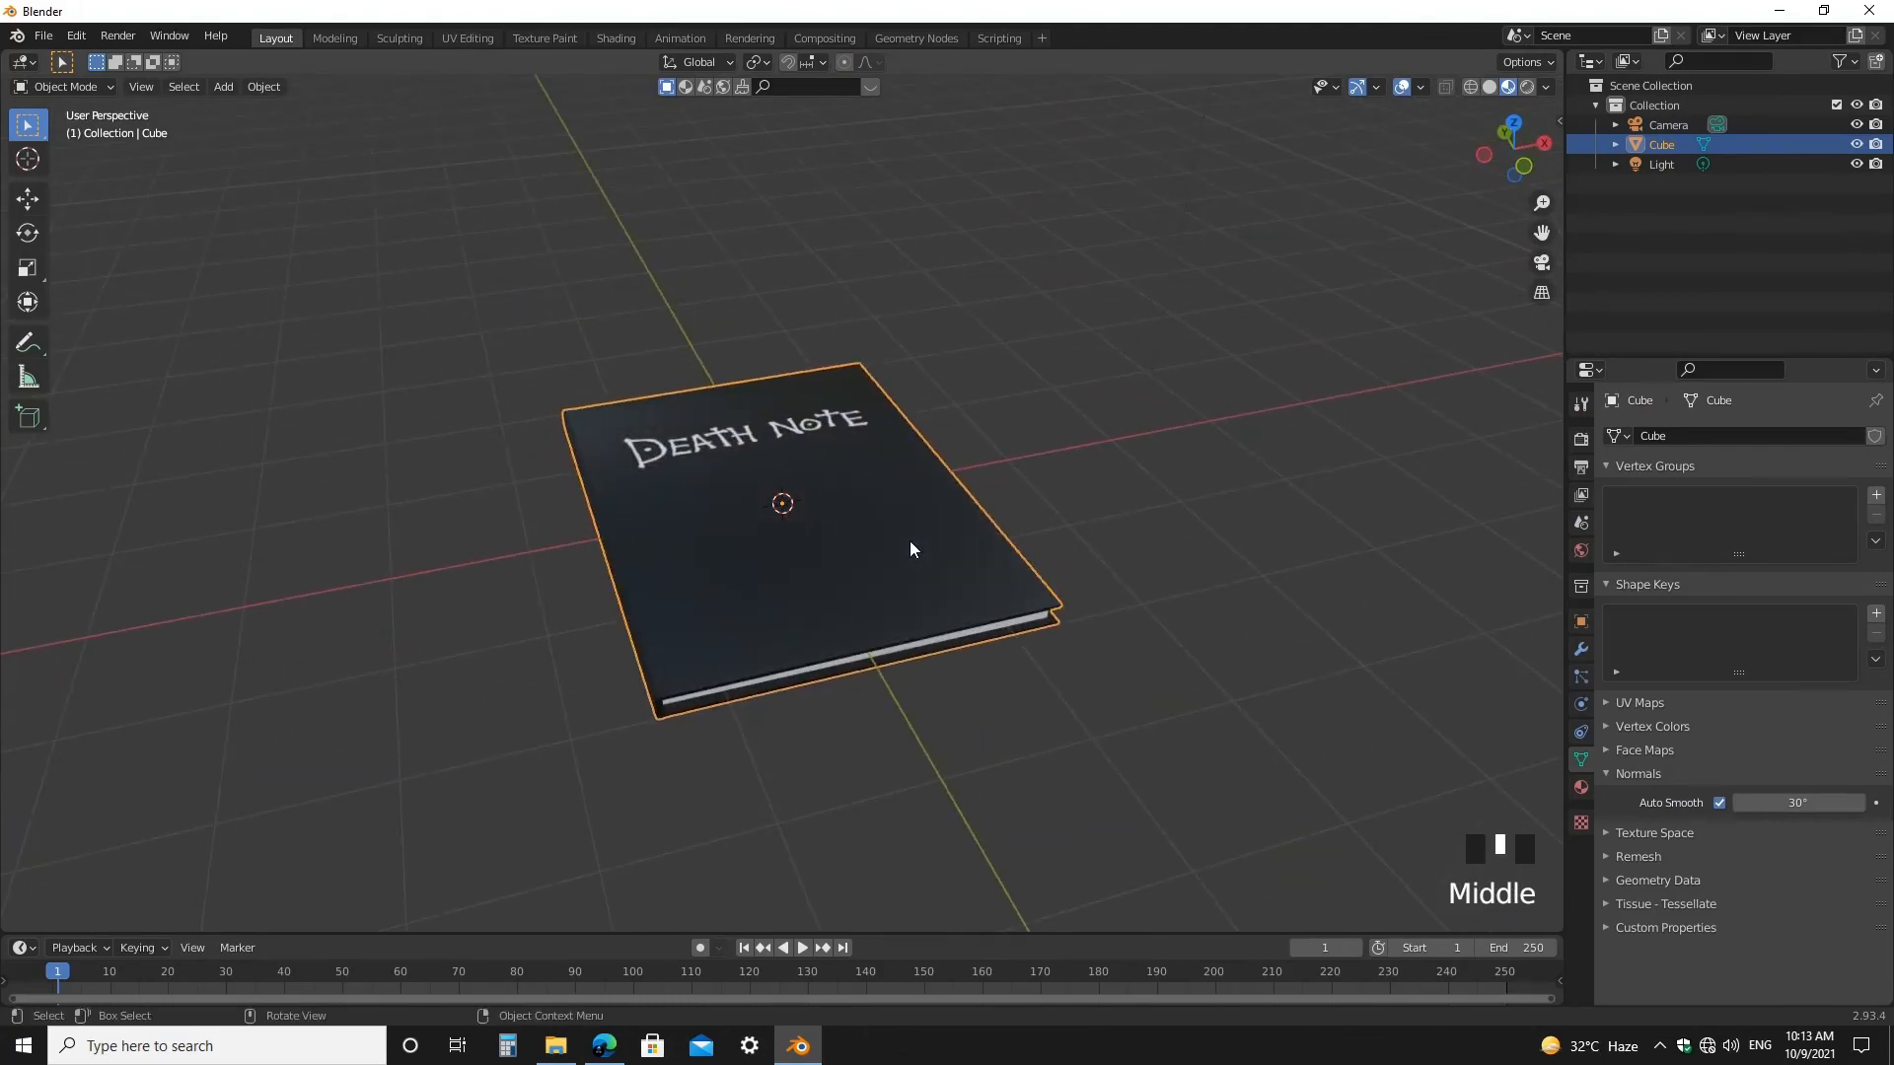